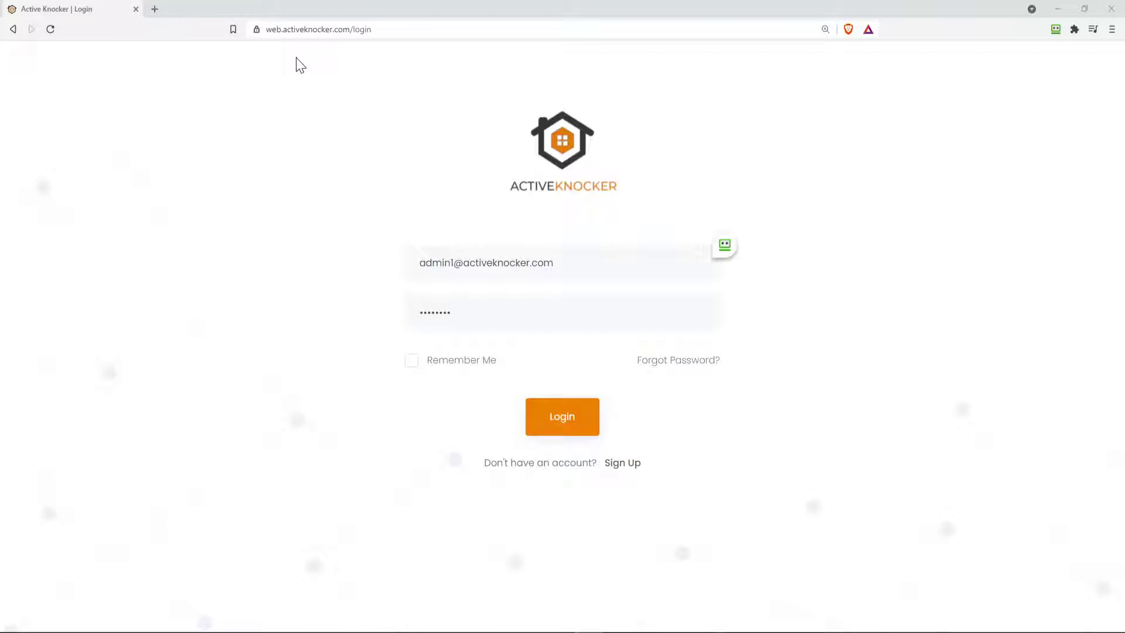
Log in with the admin email and password to reach the dashboard showing 0 / 5000 pins.
click(281, 42)
click(279, 43)
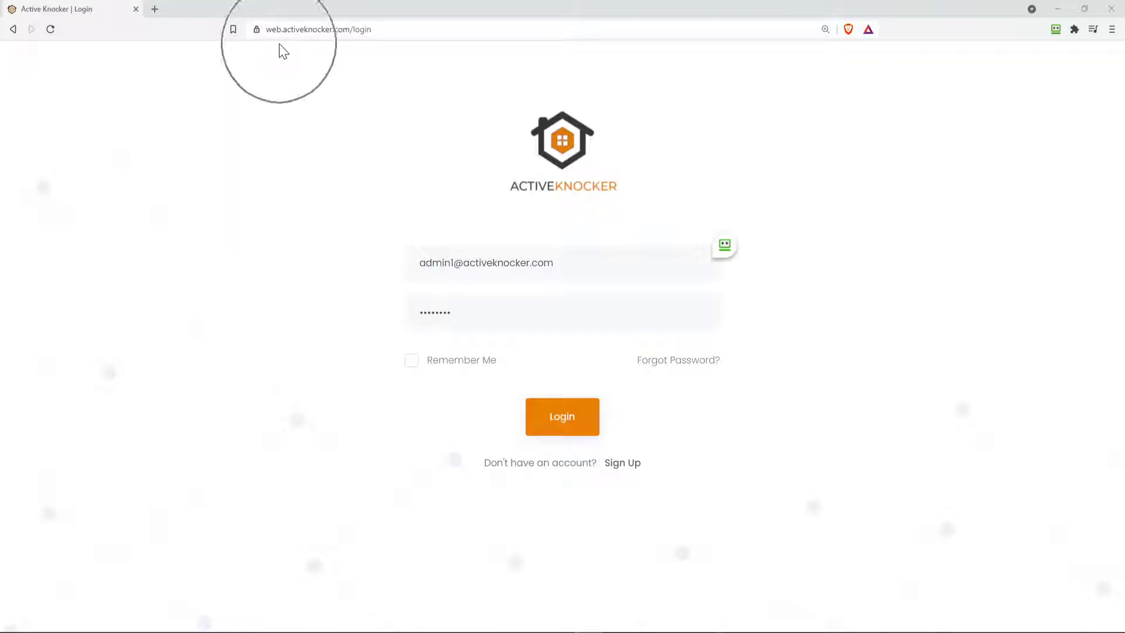
click(329, 45)
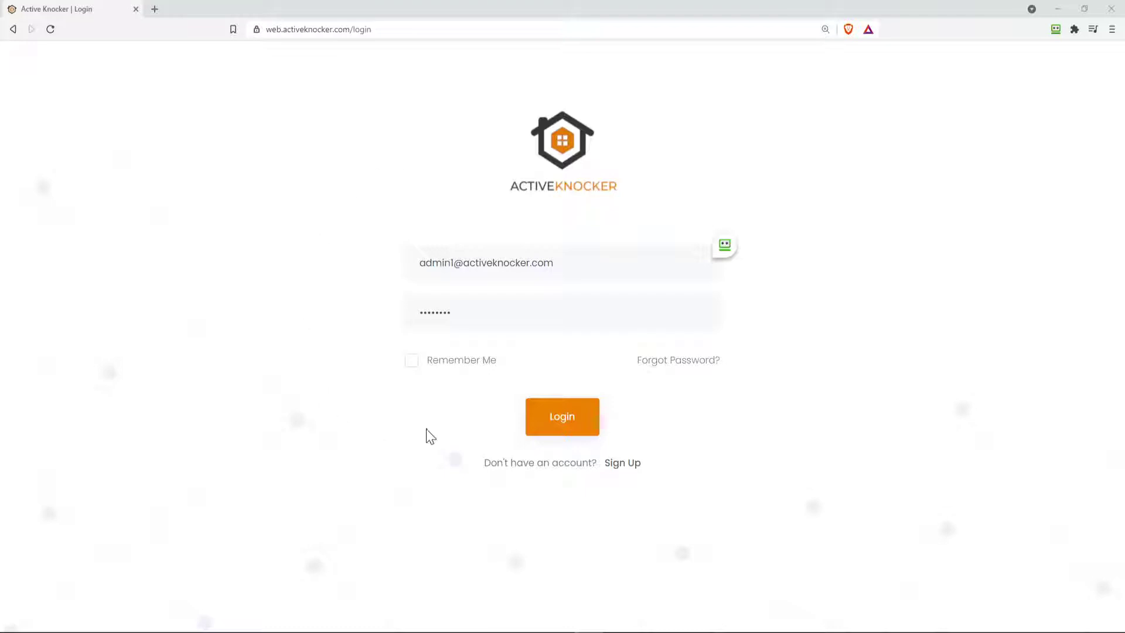
click(489, 270)
click(496, 304)
click(489, 276)
click(486, 304)
click(592, 414)
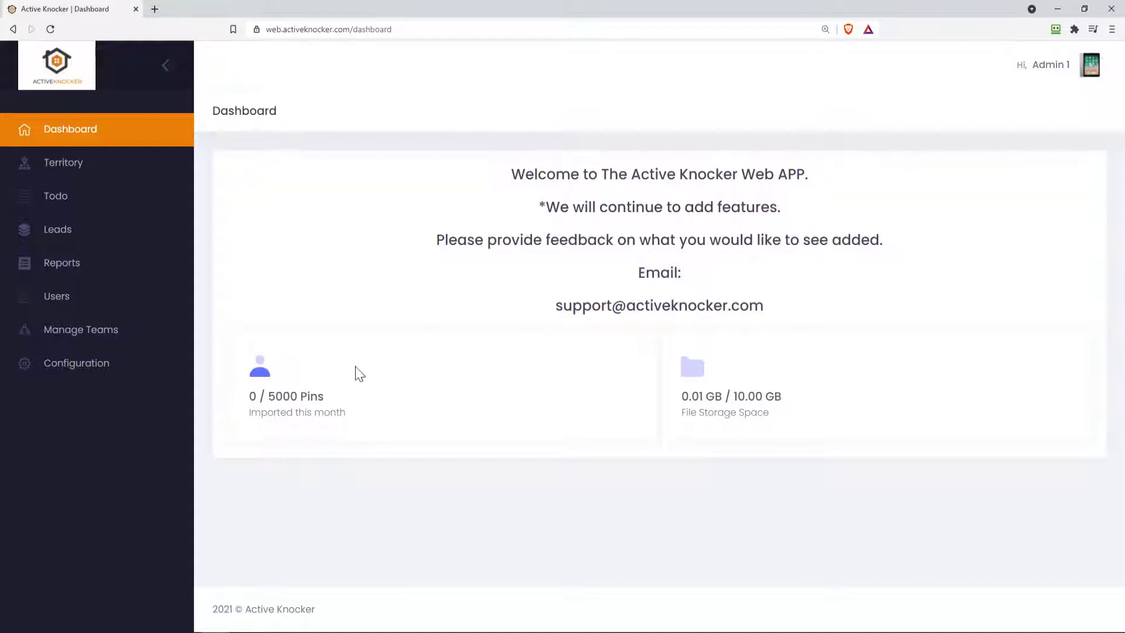
click(364, 399)
click(369, 378)
click(360, 391)
click(815, 392)
Open the Territory map and centre it on the residential blocks around Flowers by Mila.
click(116, 174)
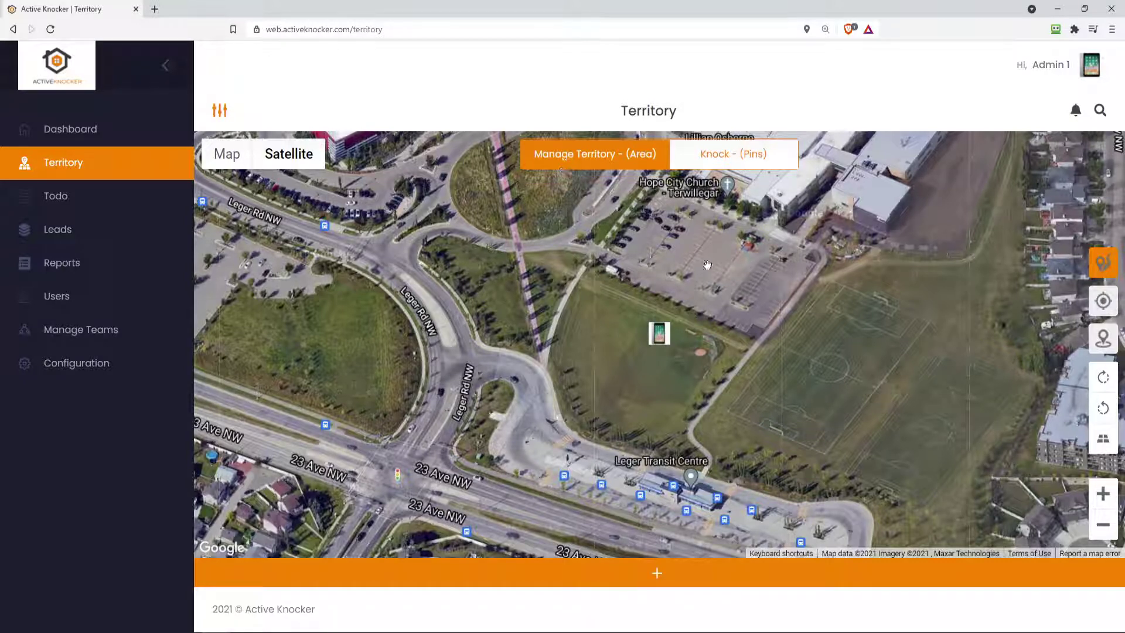
click(1104, 532)
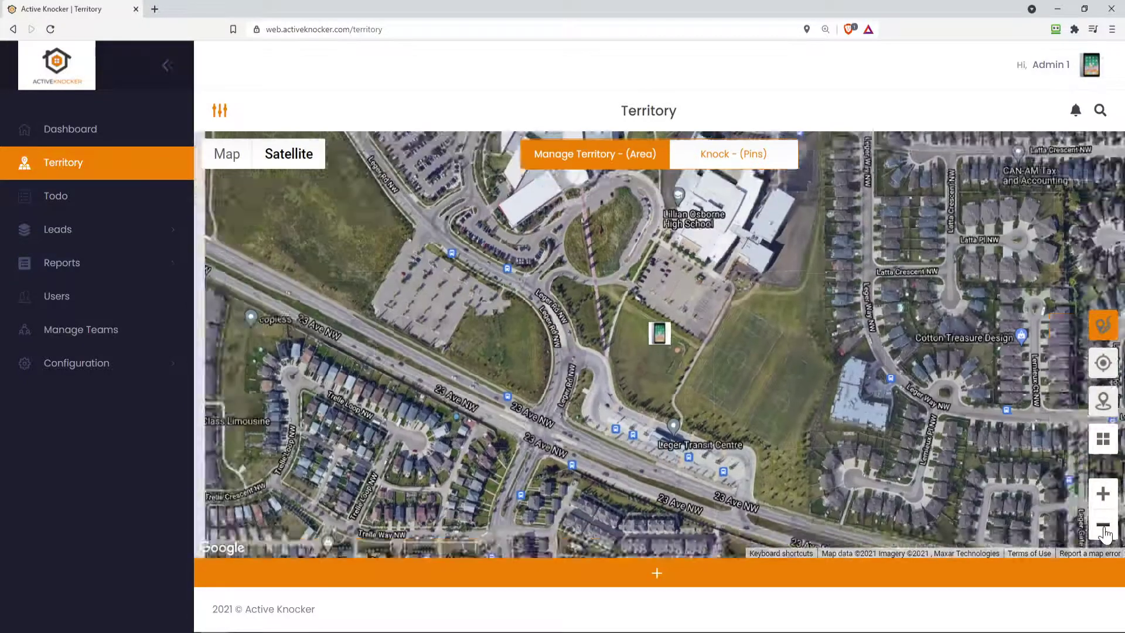
click(1103, 532)
scroll(410, 439, up, 2)
drag(375, 442, 413, 438)
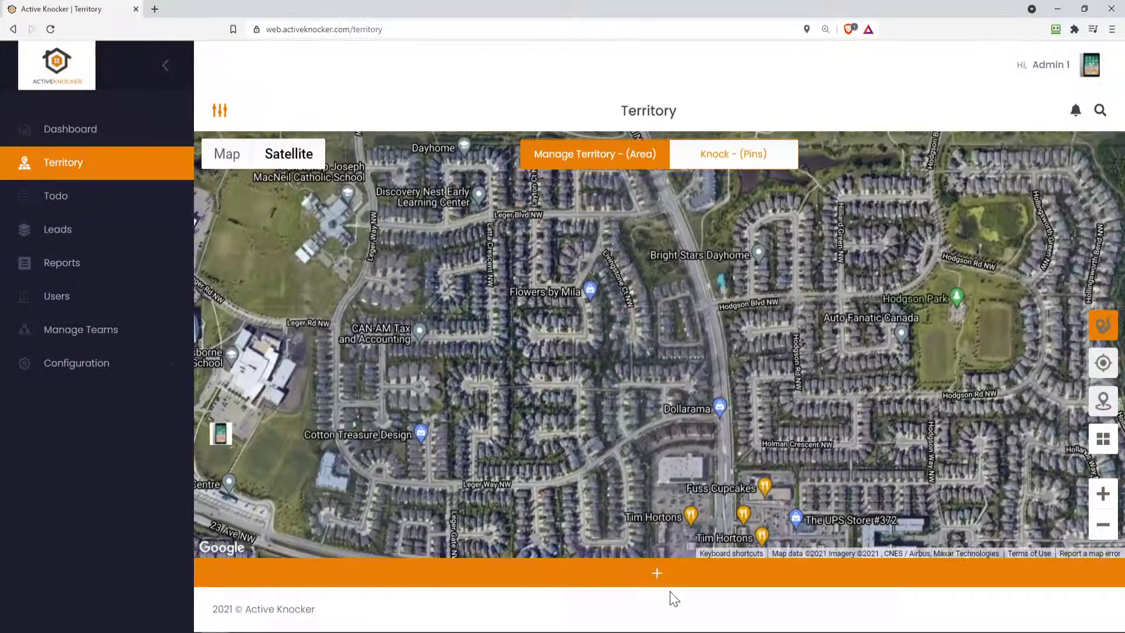
Freehand-draw and save a territory between Leger Blvd NW and Leger Way NW.
click(657, 577)
mouse_move(346, 265)
mouse_down()
mouse_move(313, 423)
mouse_move(335, 472)
mouse_move(378, 474)
mouse_up()
mouse_move(461, 498)
mouse_down()
mouse_move(567, 492)
mouse_move(683, 434)
mouse_move(701, 417)
mouse_move(714, 308)
mouse_up()
drag(545, 208, 463, 225)
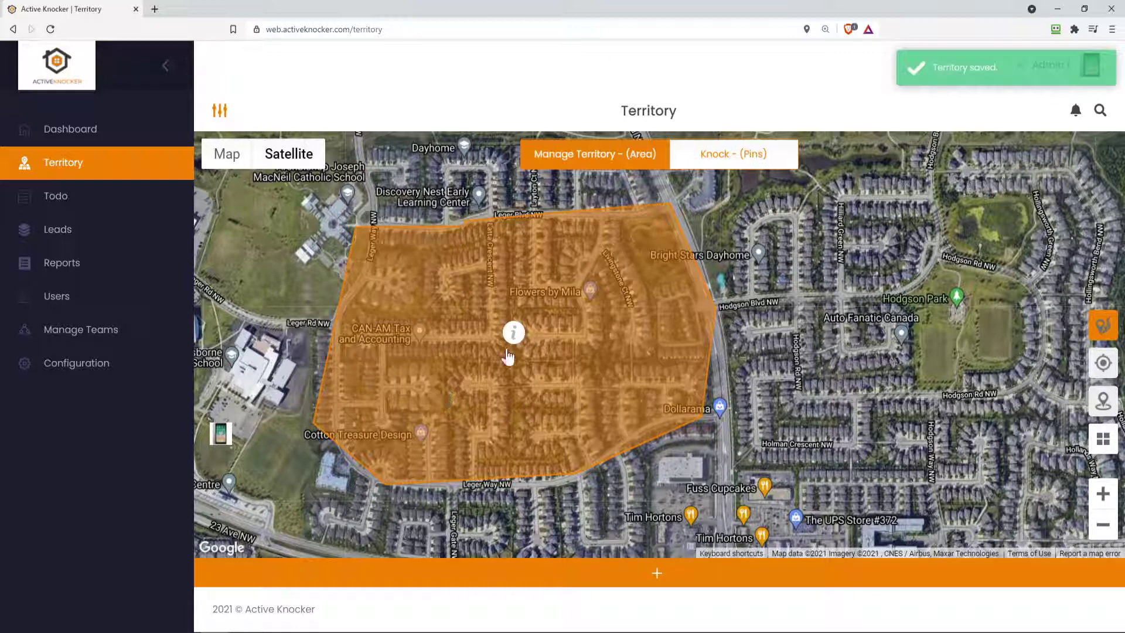
Rename the new territory to 'Test Name #1'.
click(514, 333)
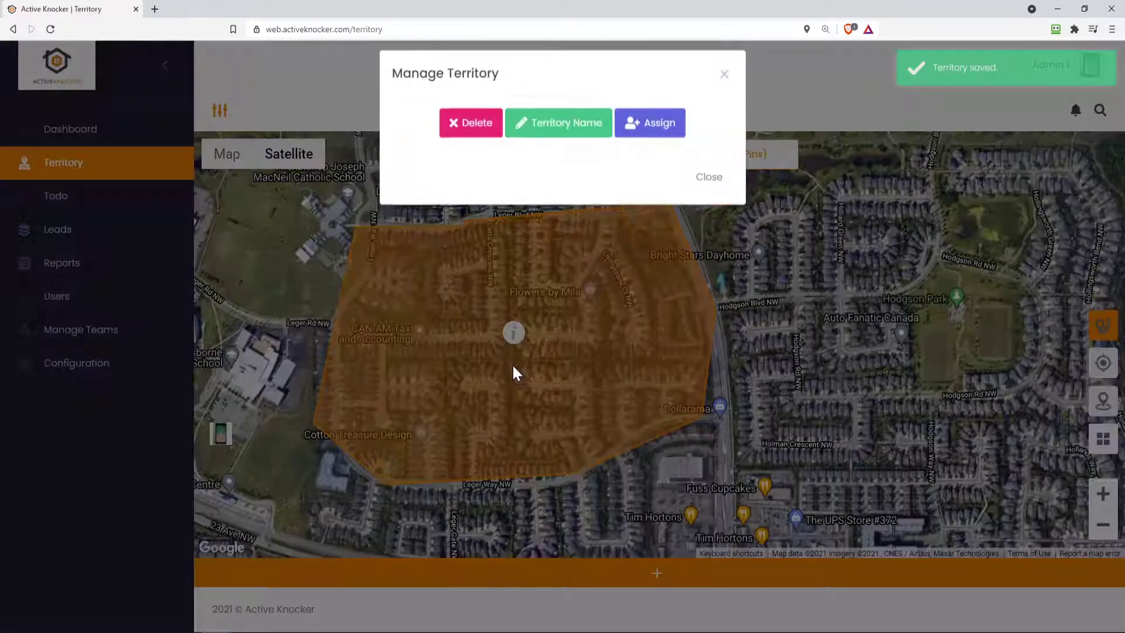
click(564, 150)
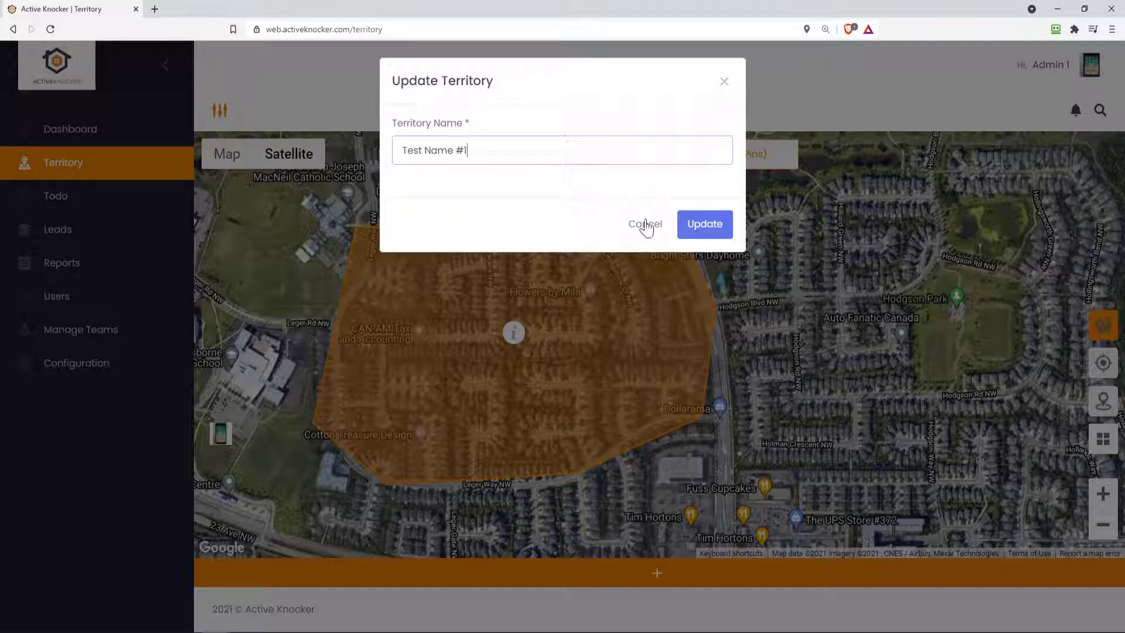
click(704, 224)
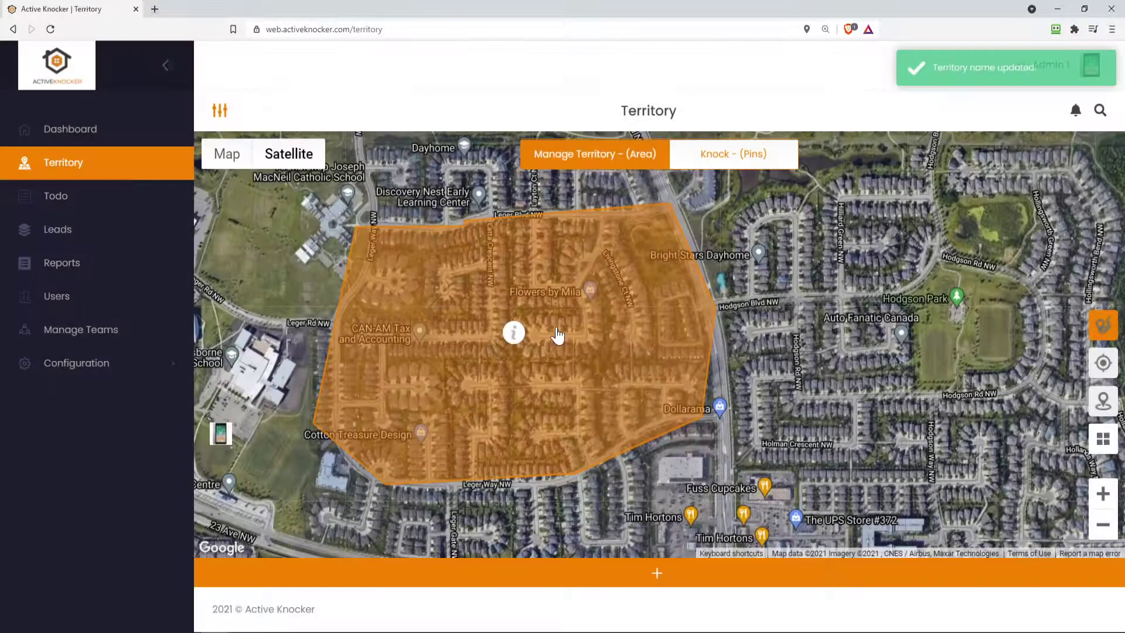
Assign the Test Name #1 territory to an admin seller.
click(513, 332)
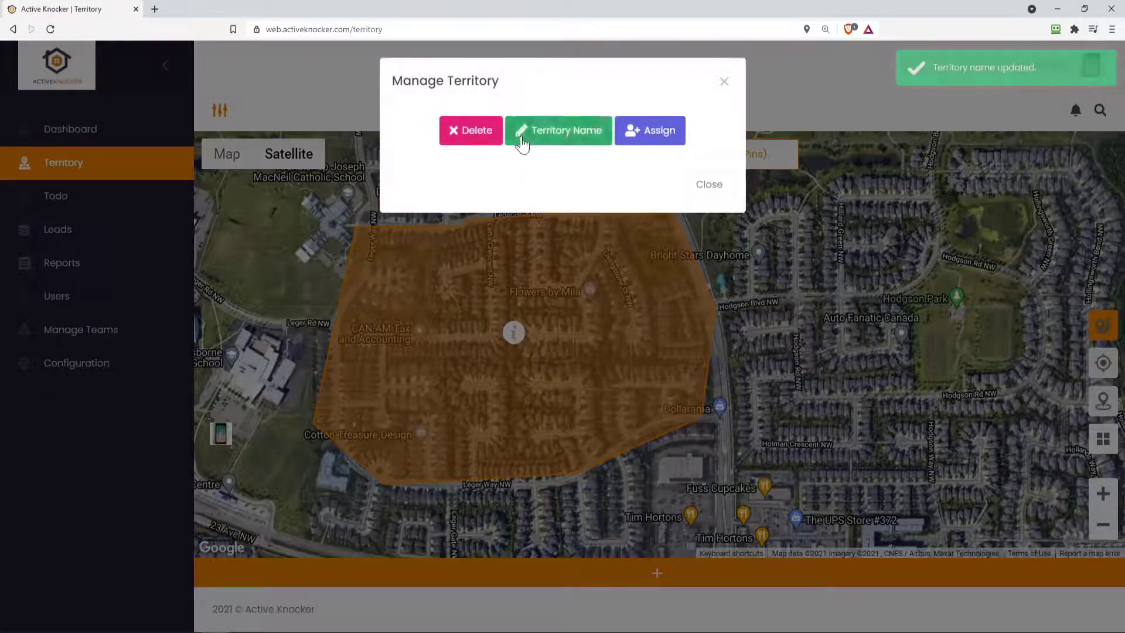
click(646, 138)
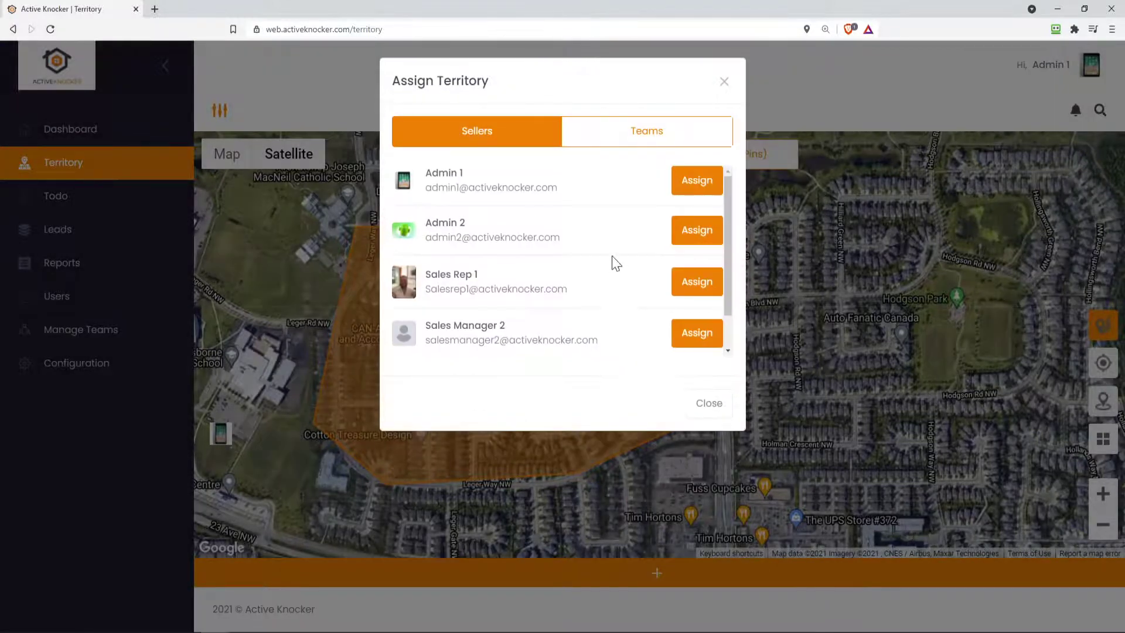
click(620, 142)
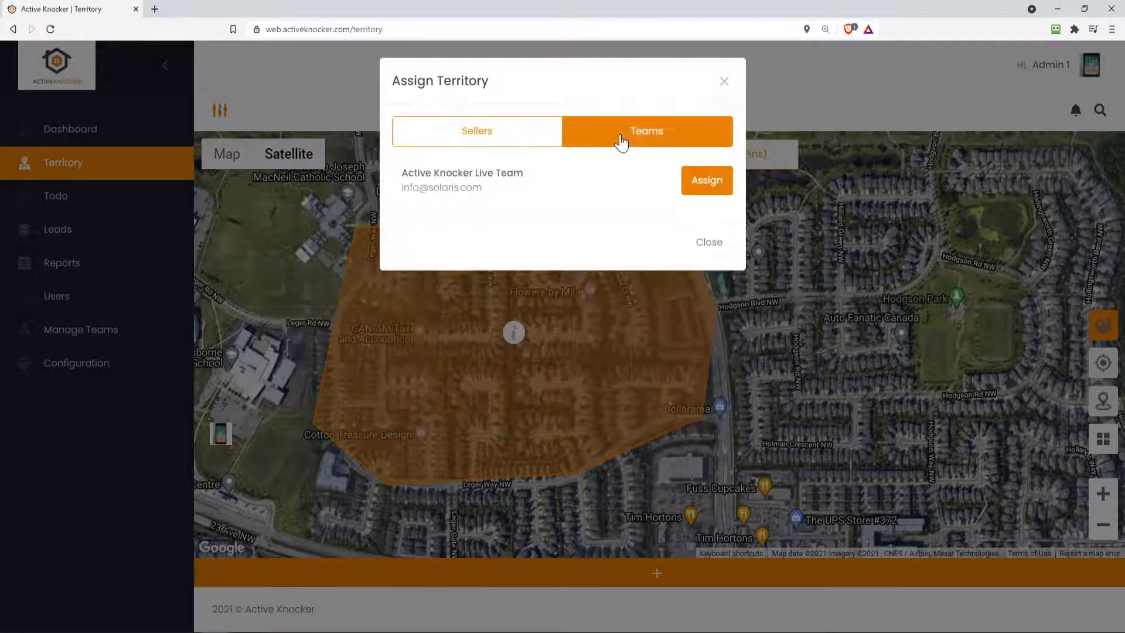
click(497, 136)
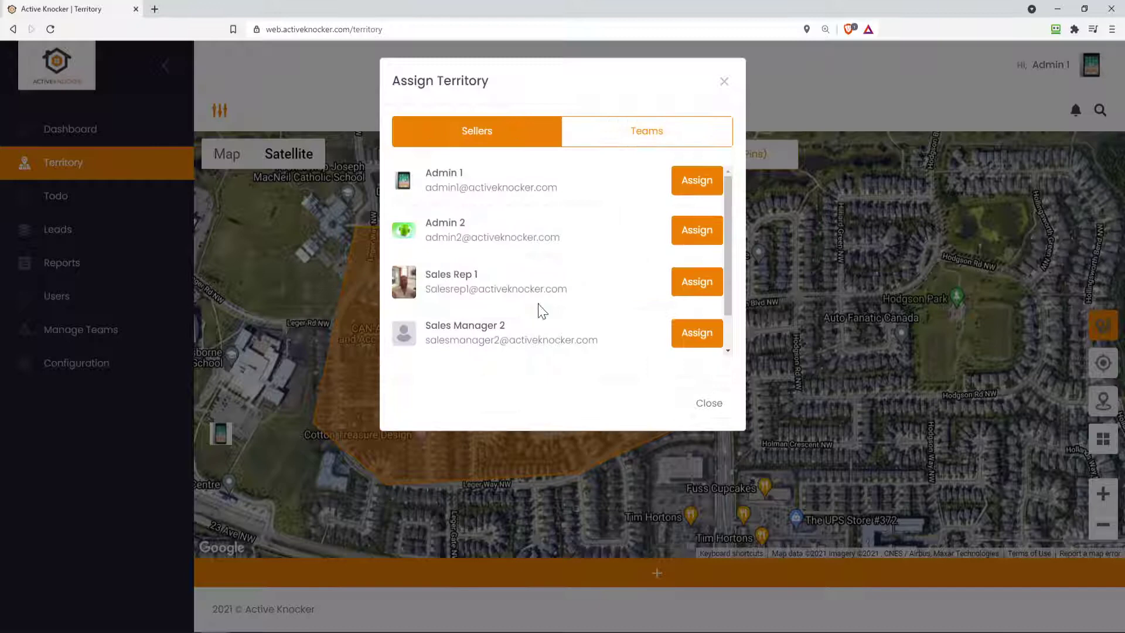
click(695, 186)
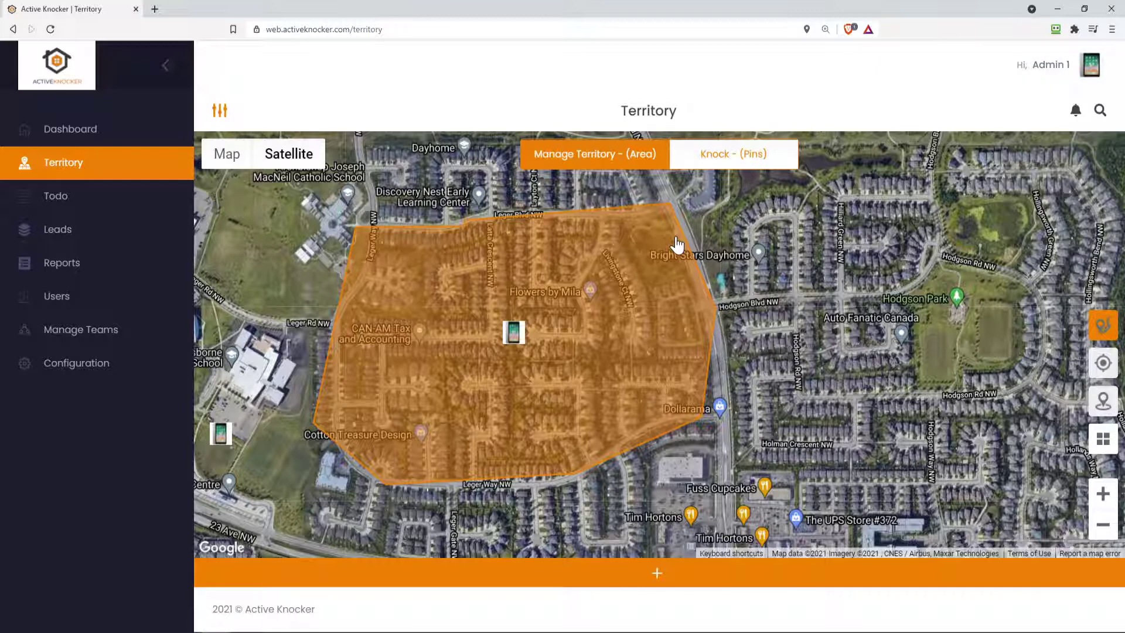
click(221, 110)
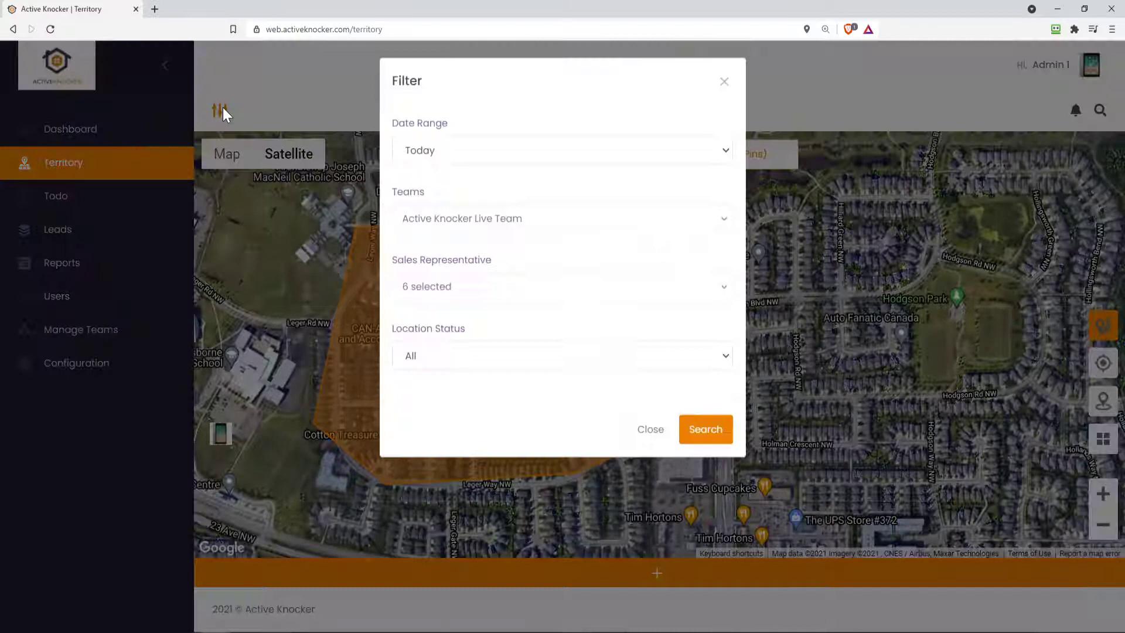
click(484, 291)
click(484, 296)
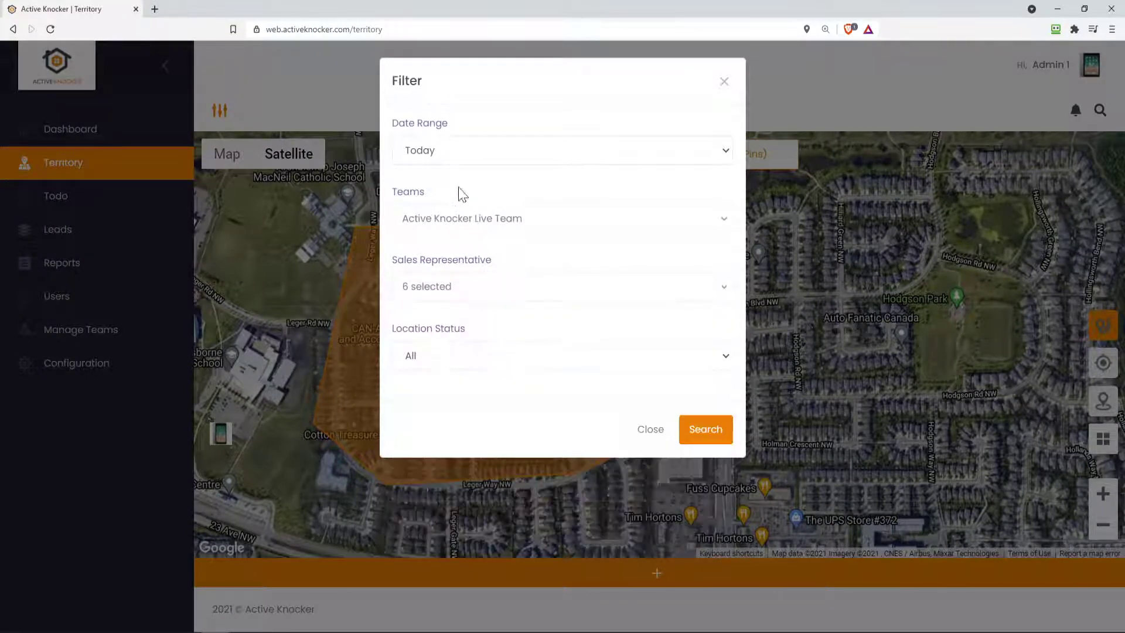
click(446, 158)
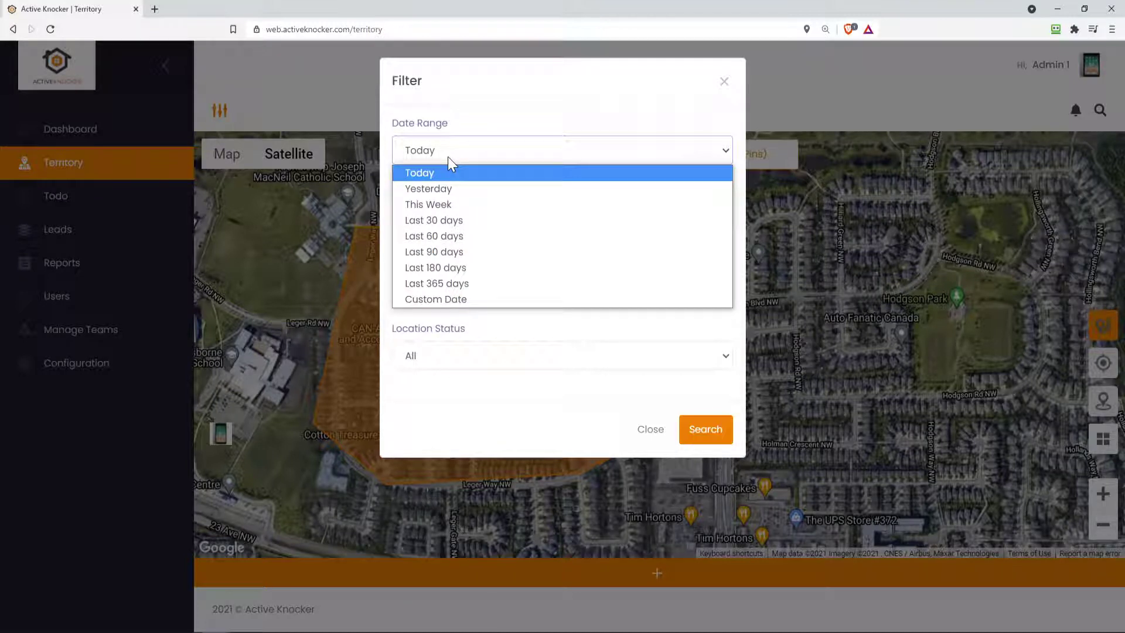
click(477, 150)
click(650, 428)
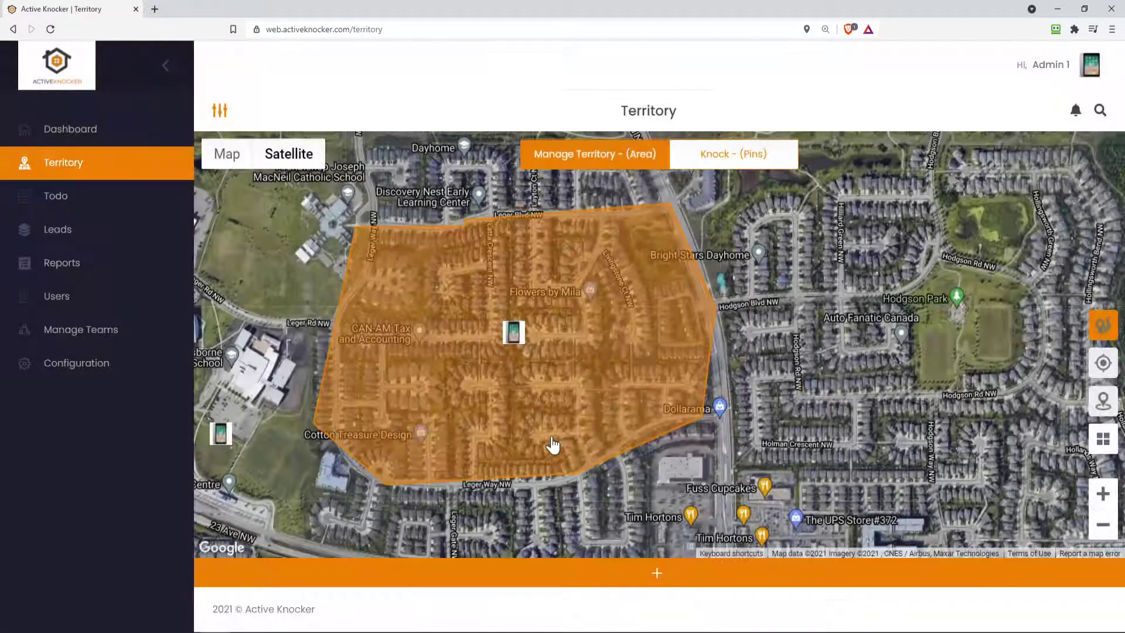
Switch to knock-pin mode and zoom in on the townhouses beside Rabbit Hill Rd NW.
click(724, 166)
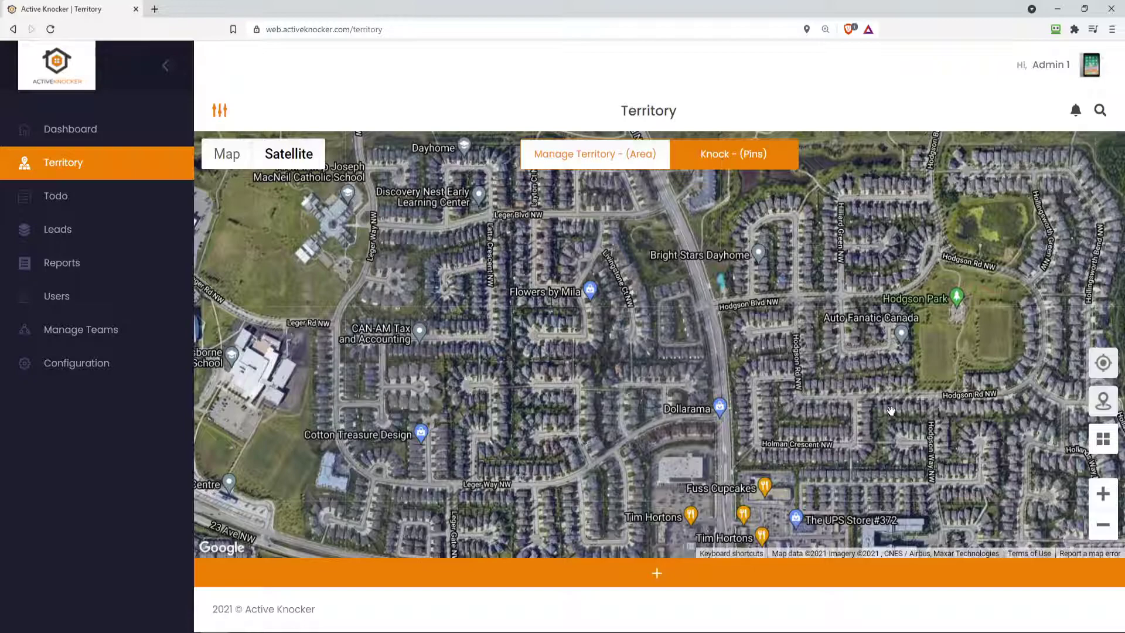
click(1103, 494)
click(1103, 493)
click(1102, 493)
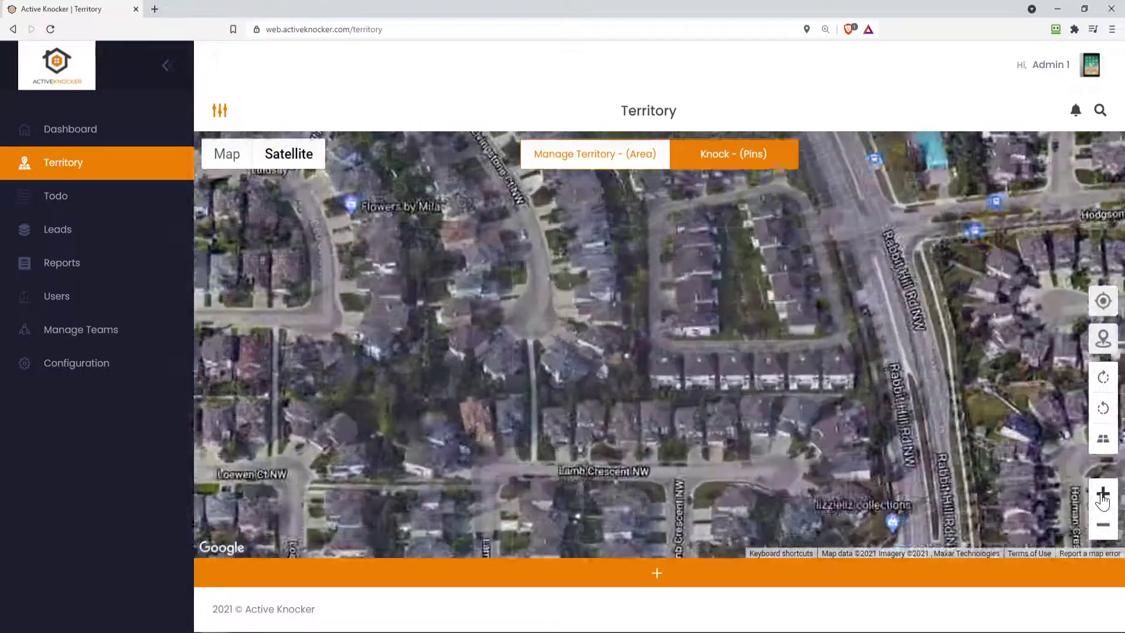
drag(894, 448, 551, 447)
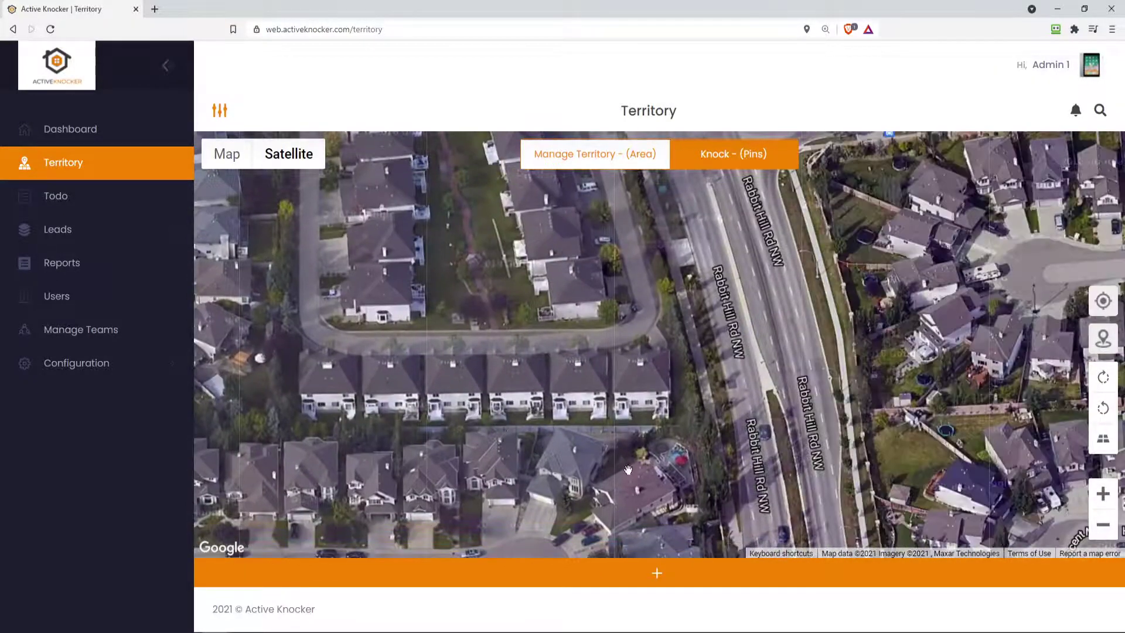
Drop a Sleeping pin and a Canceled pin on neighbouring townhouses.
click(655, 575)
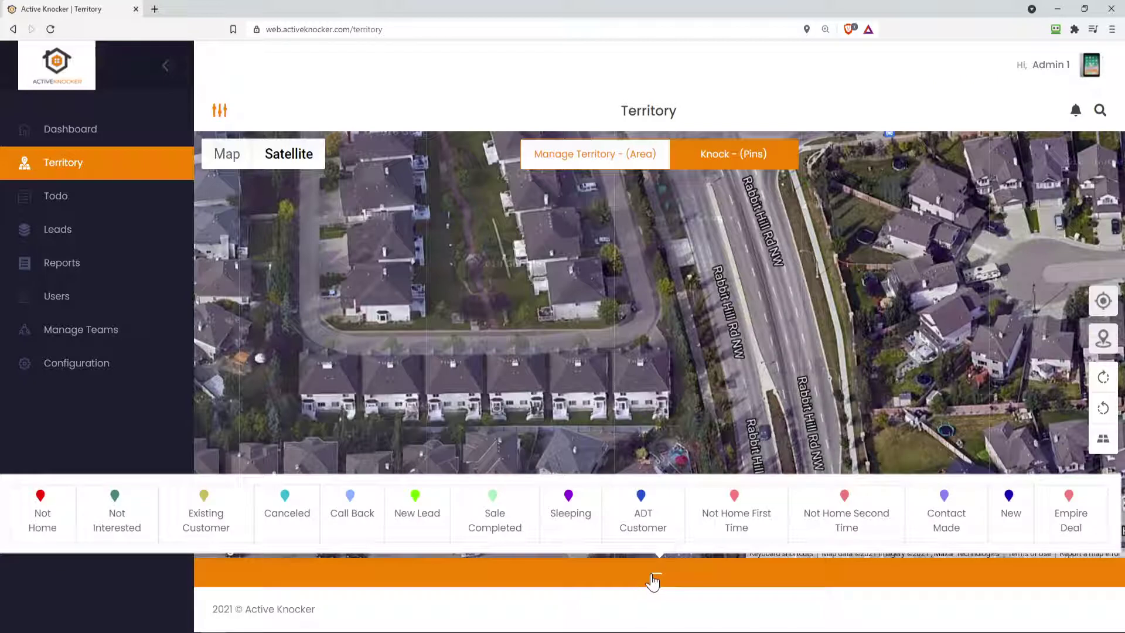
click(570, 509)
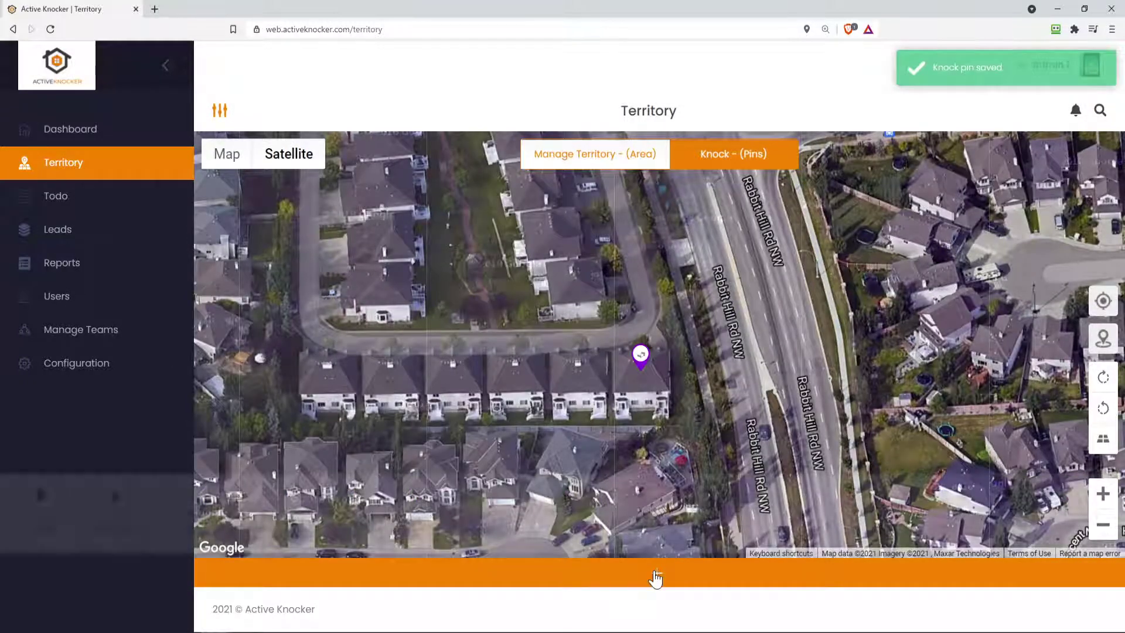
click(655, 578)
click(287, 514)
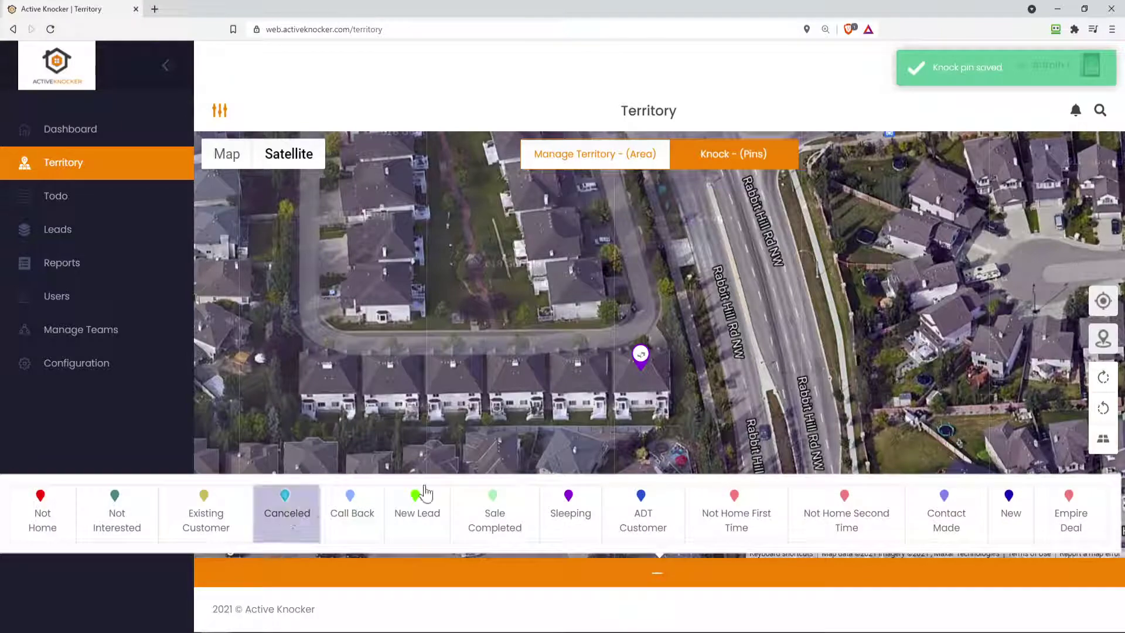
click(579, 374)
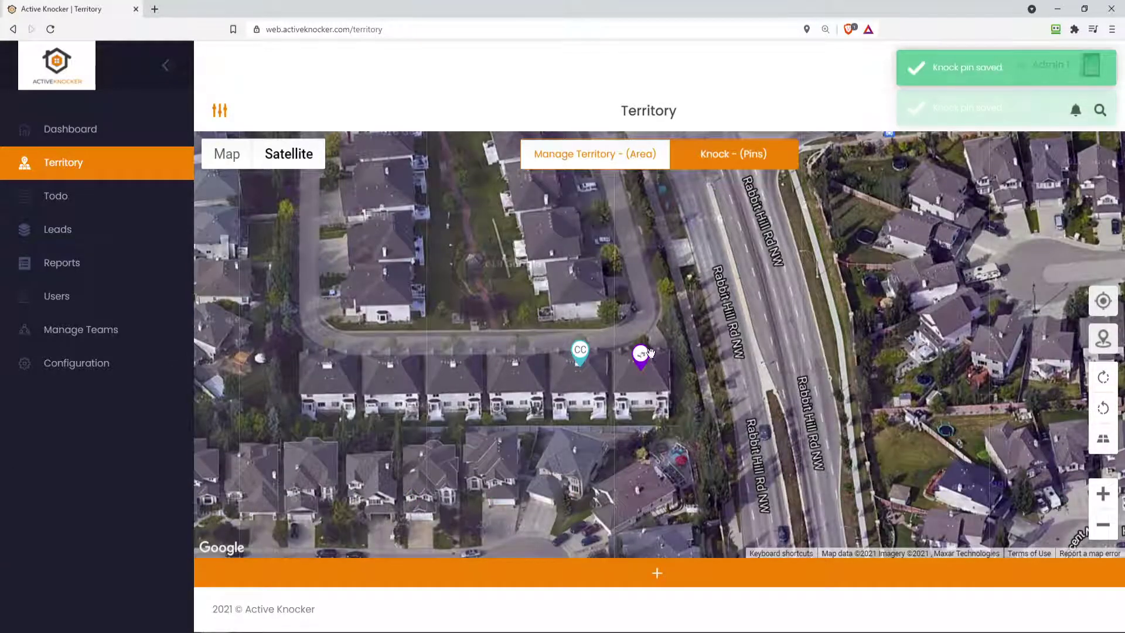
click(649, 351)
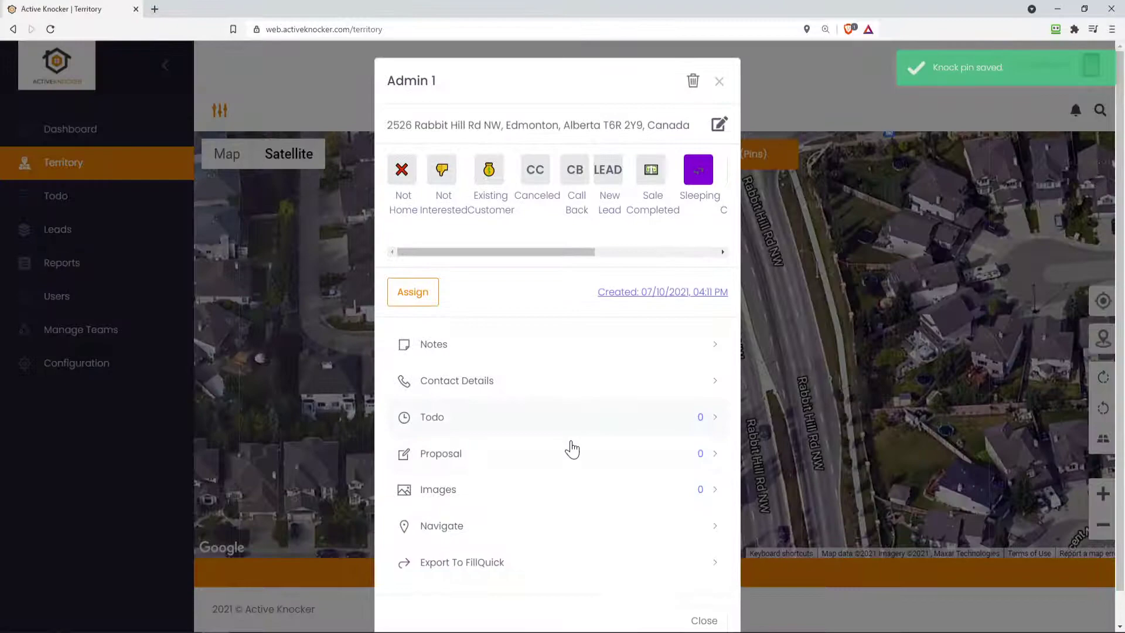
drag(558, 253, 639, 258)
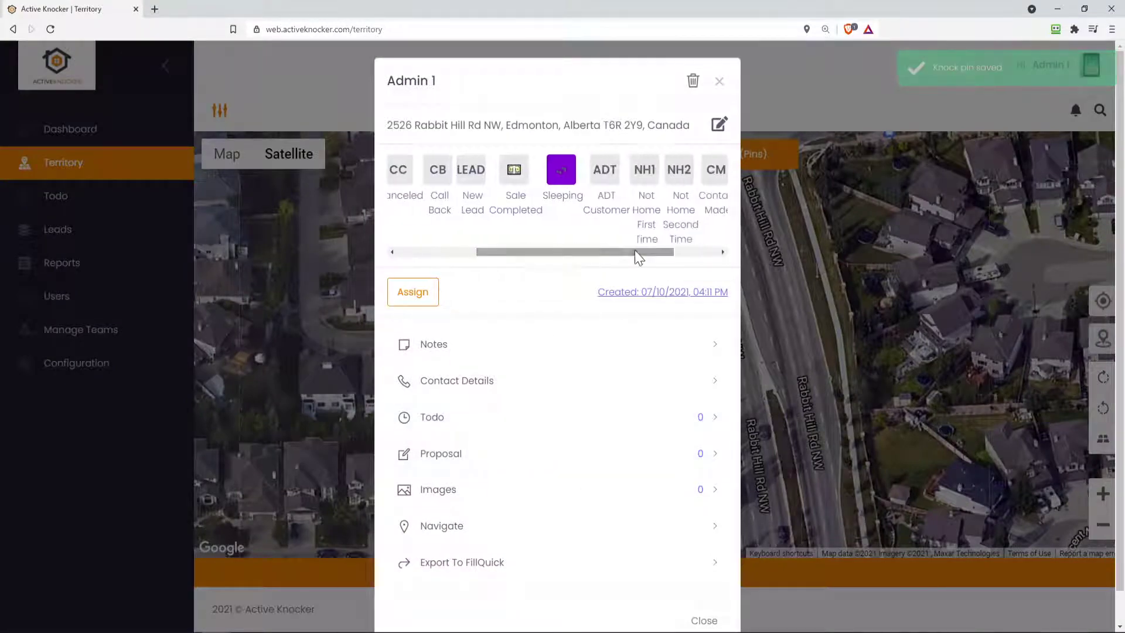
click(472, 171)
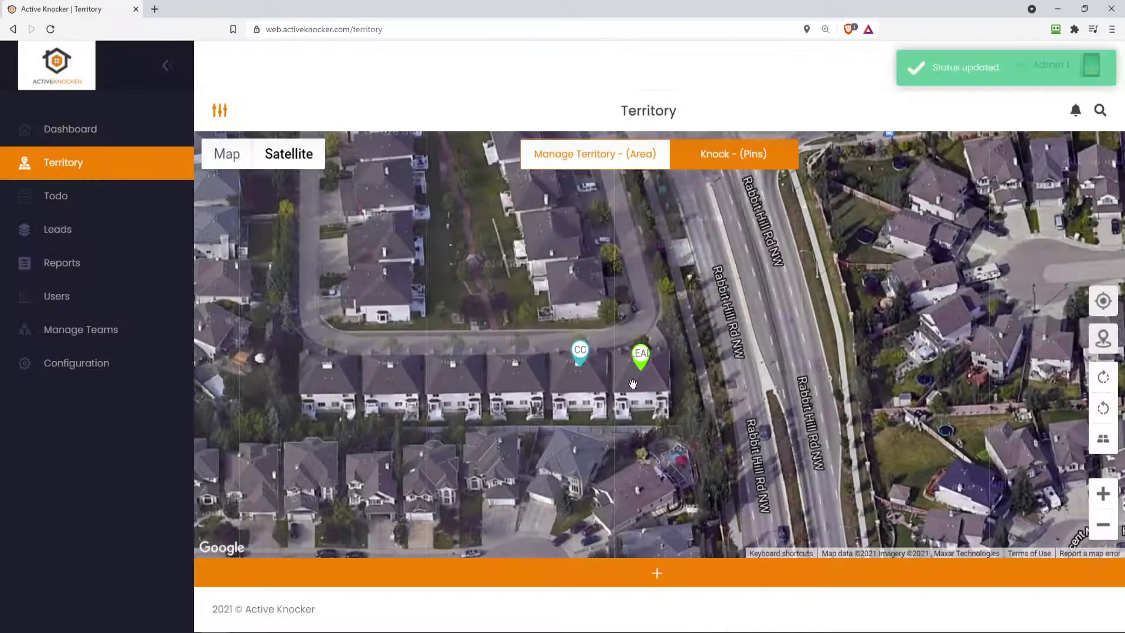
click(641, 358)
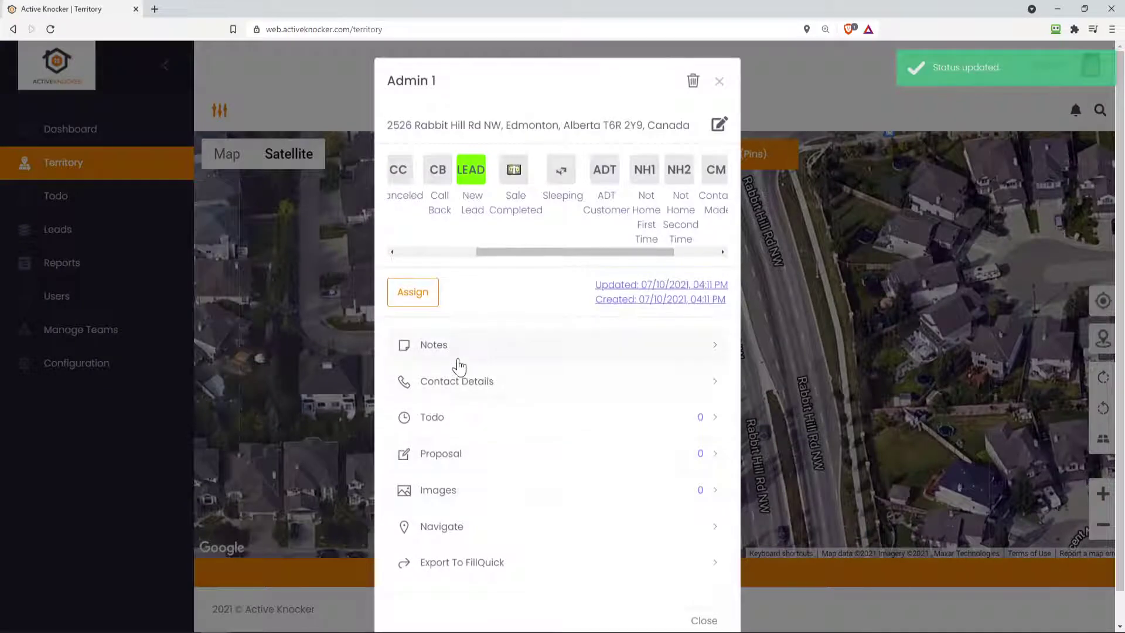
click(460, 388)
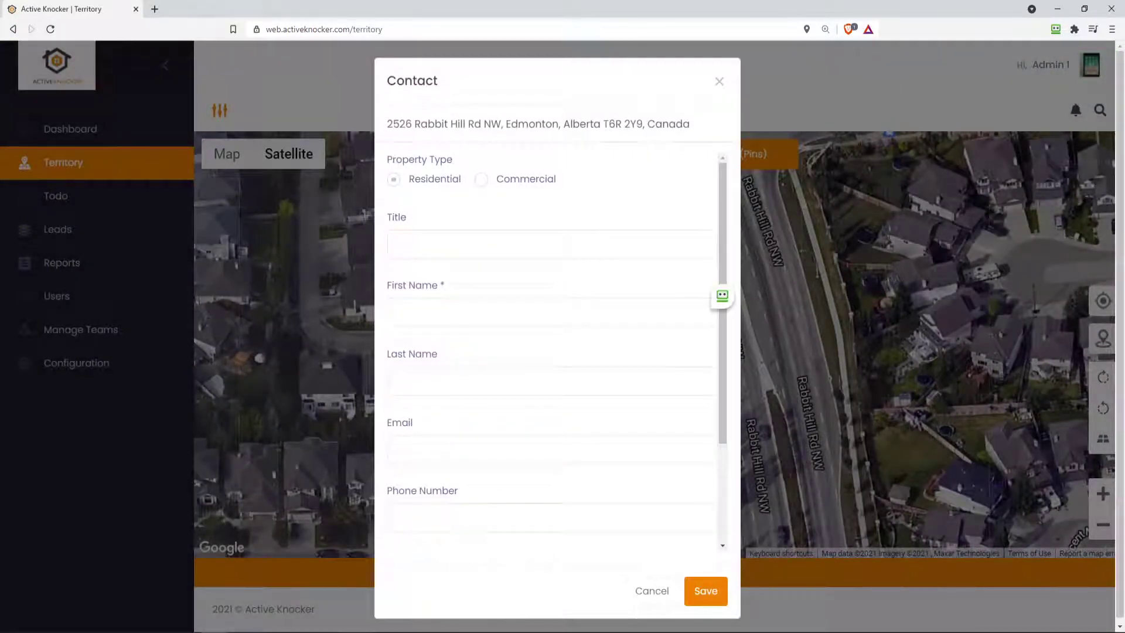
scroll(645, 452, down, 3)
click(649, 588)
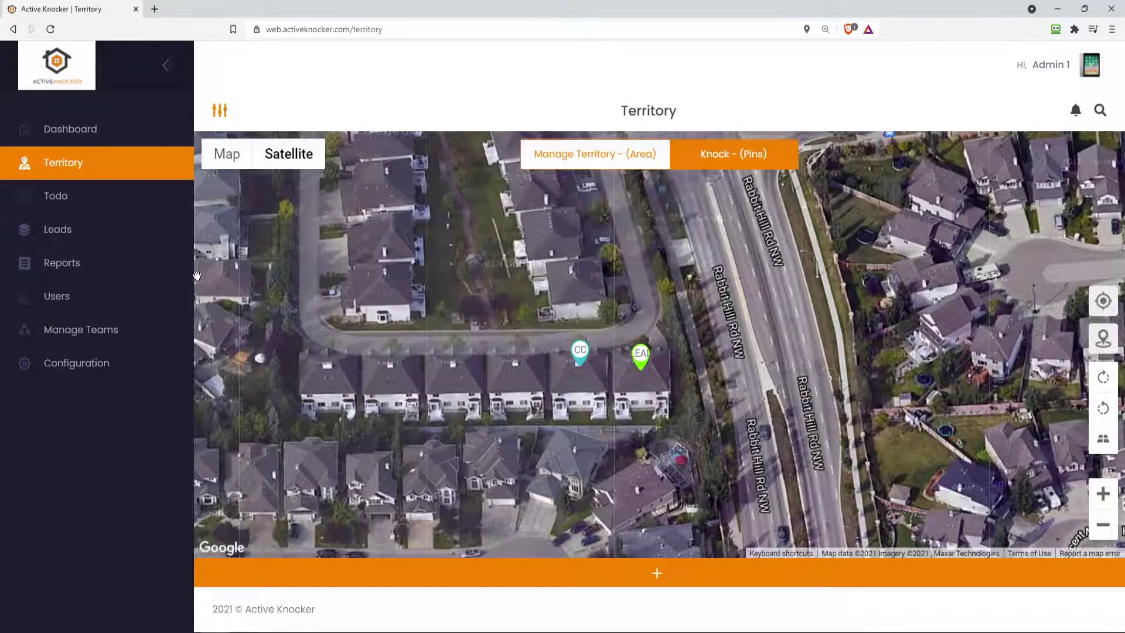
click(580, 353)
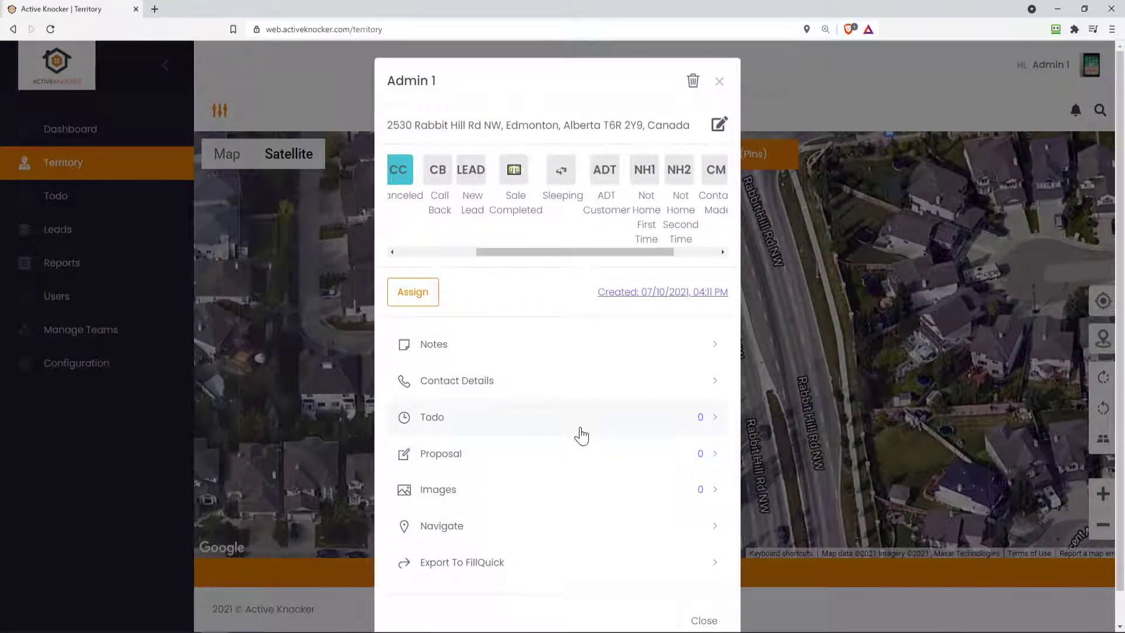
scroll(580, 434, down, 1)
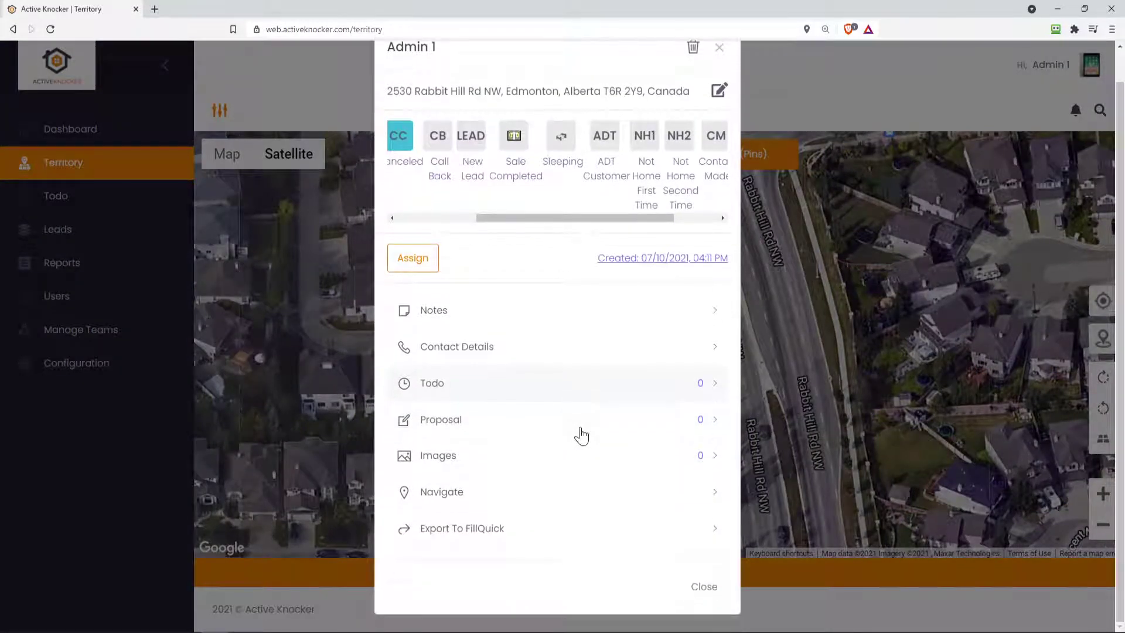
click(645, 269)
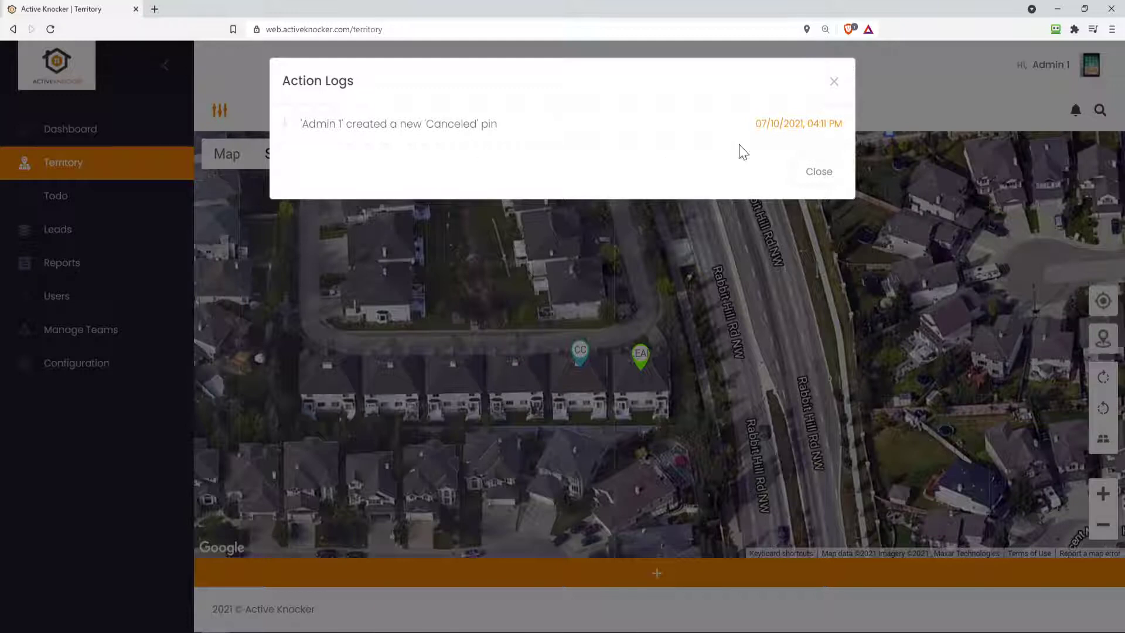
Close the action log and move the green EAI pin to the house across the street.
click(818, 174)
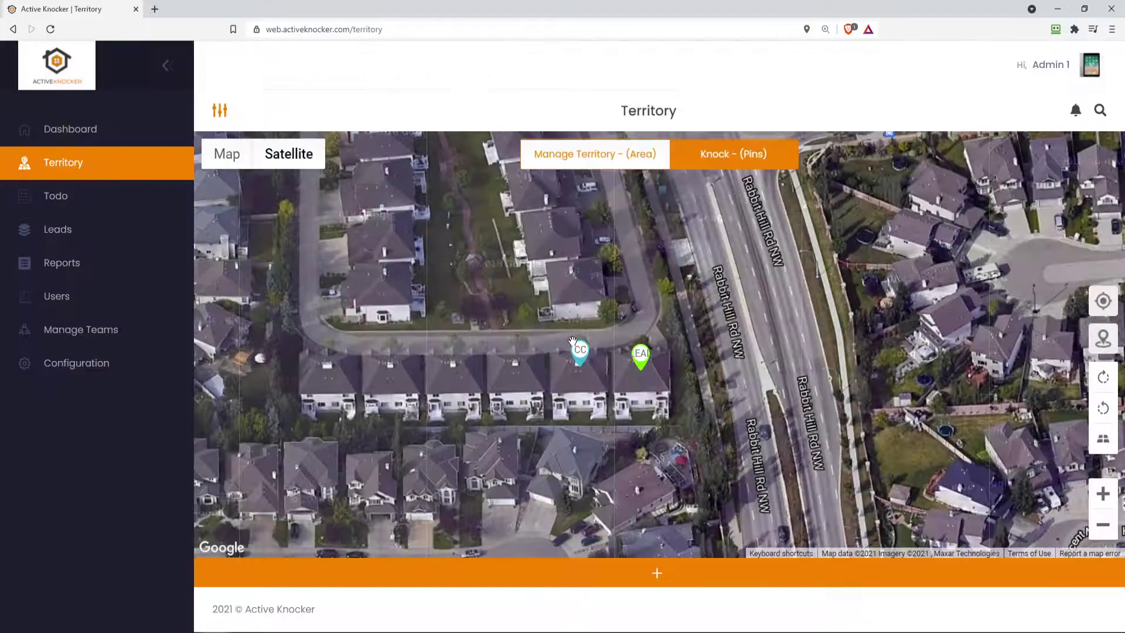
drag(635, 357, 578, 287)
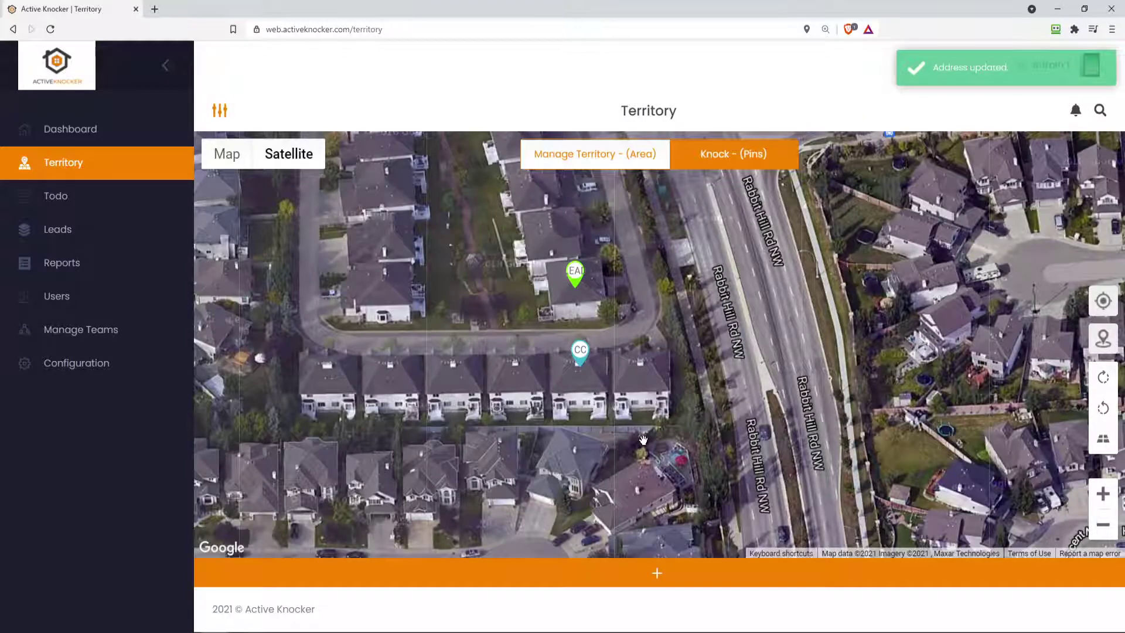
click(1100, 113)
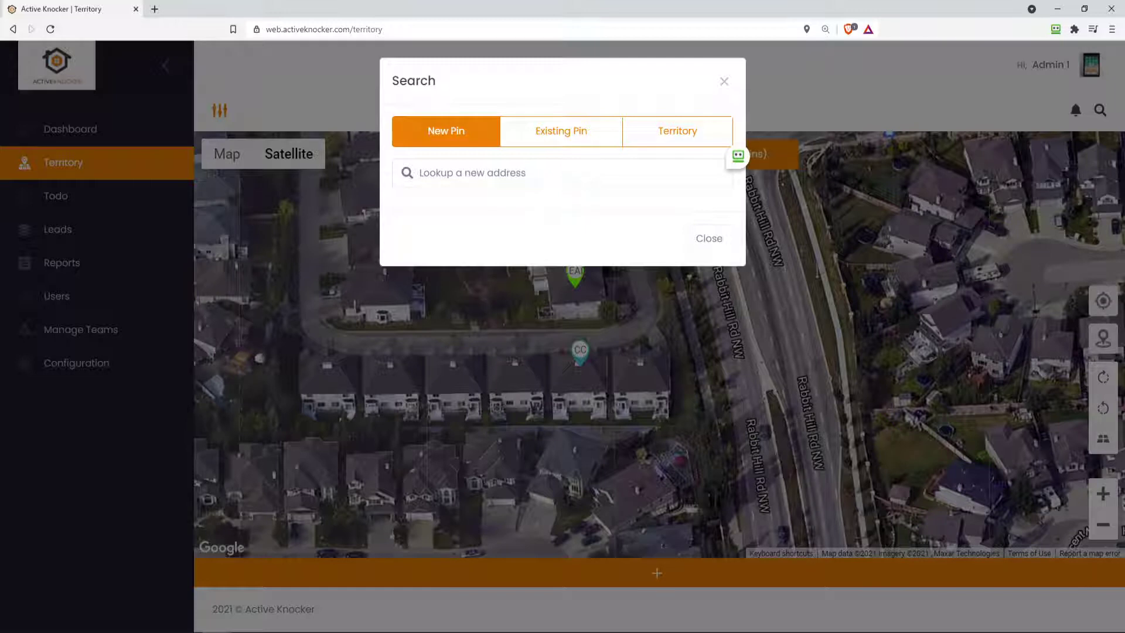
Try territory searches for '#1', 'Sample Name' and an empty name.
click(578, 138)
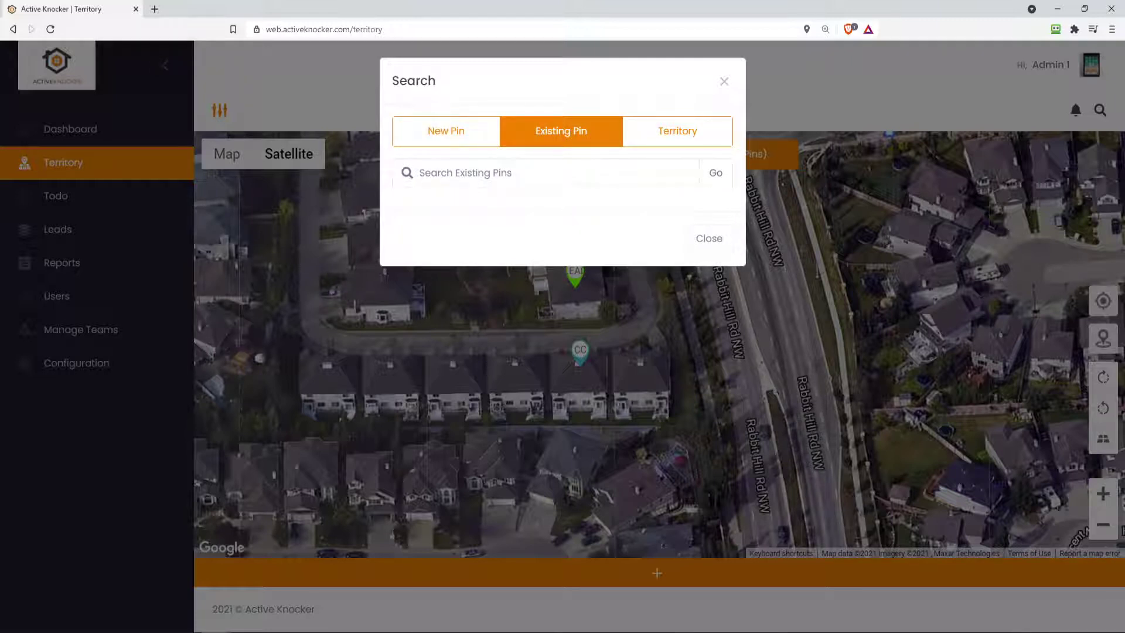
click(667, 146)
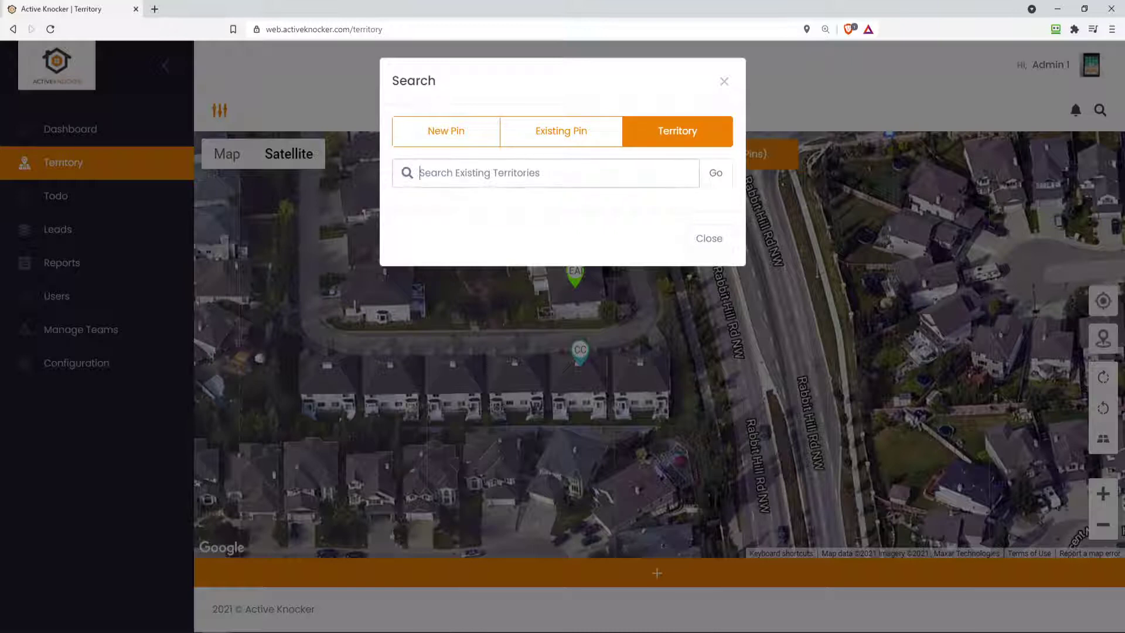
text(#1)
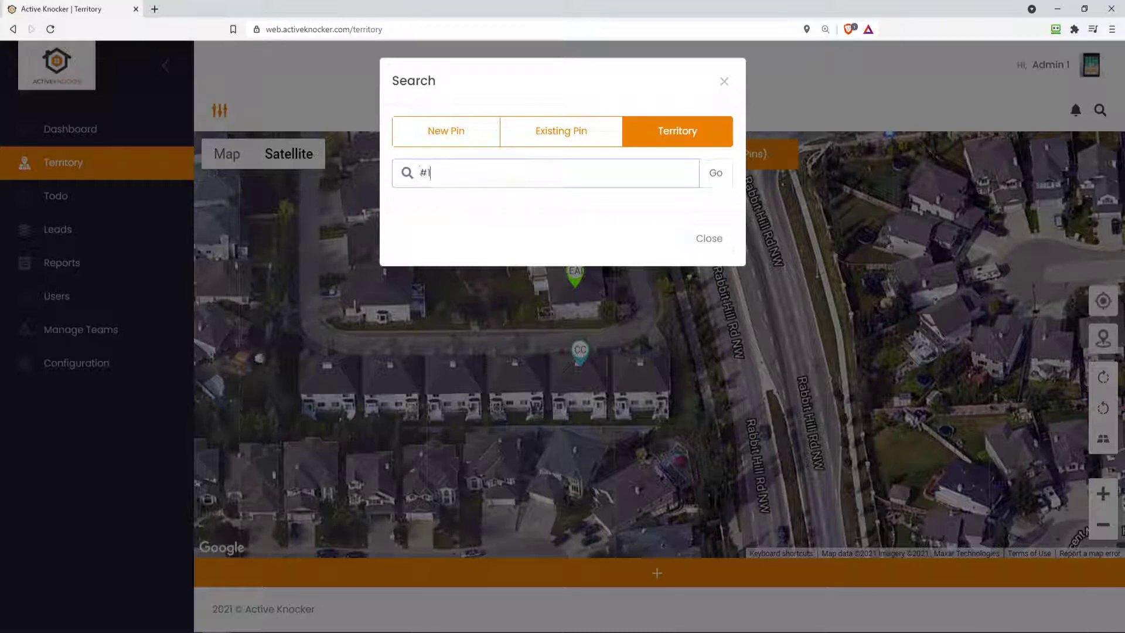
key(BackSpace)
key(BackSpace)
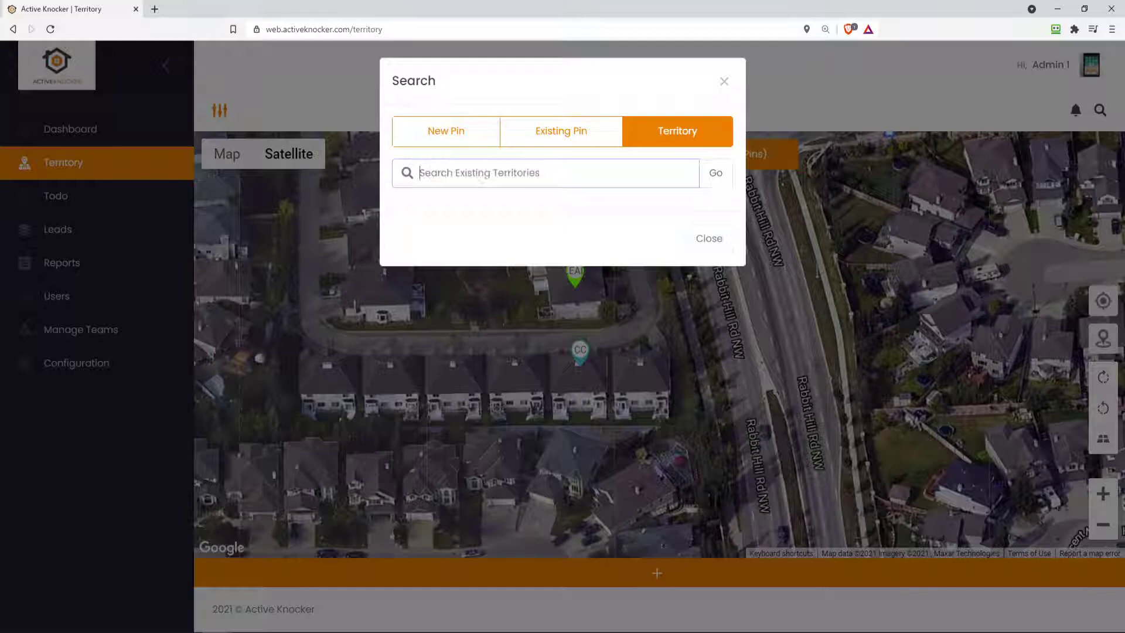
text(Sample)
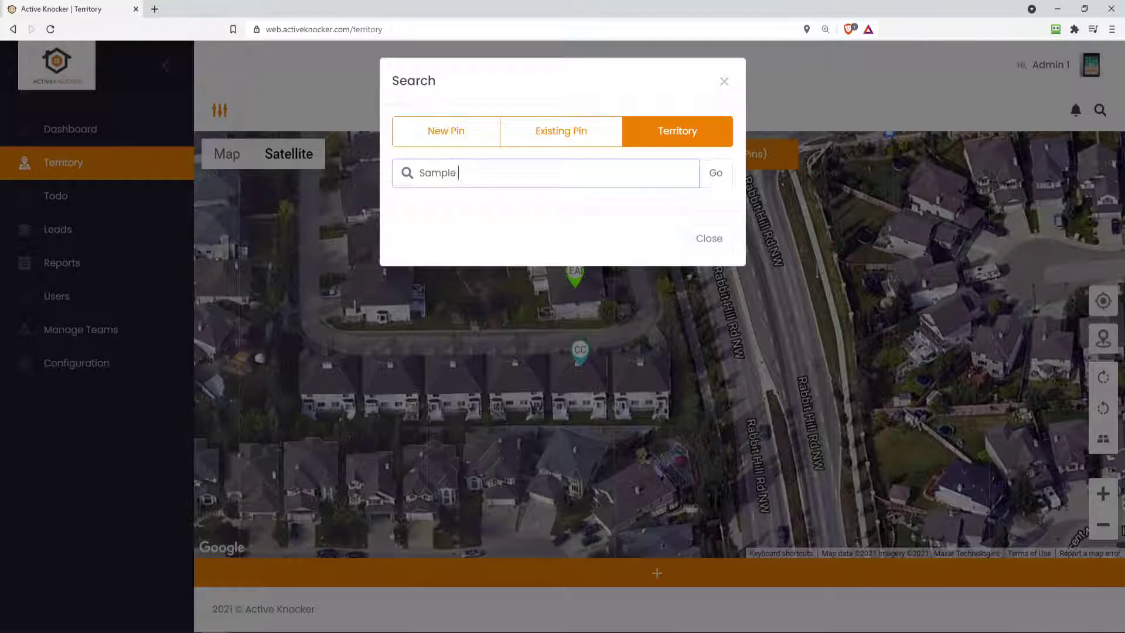
text( Name)
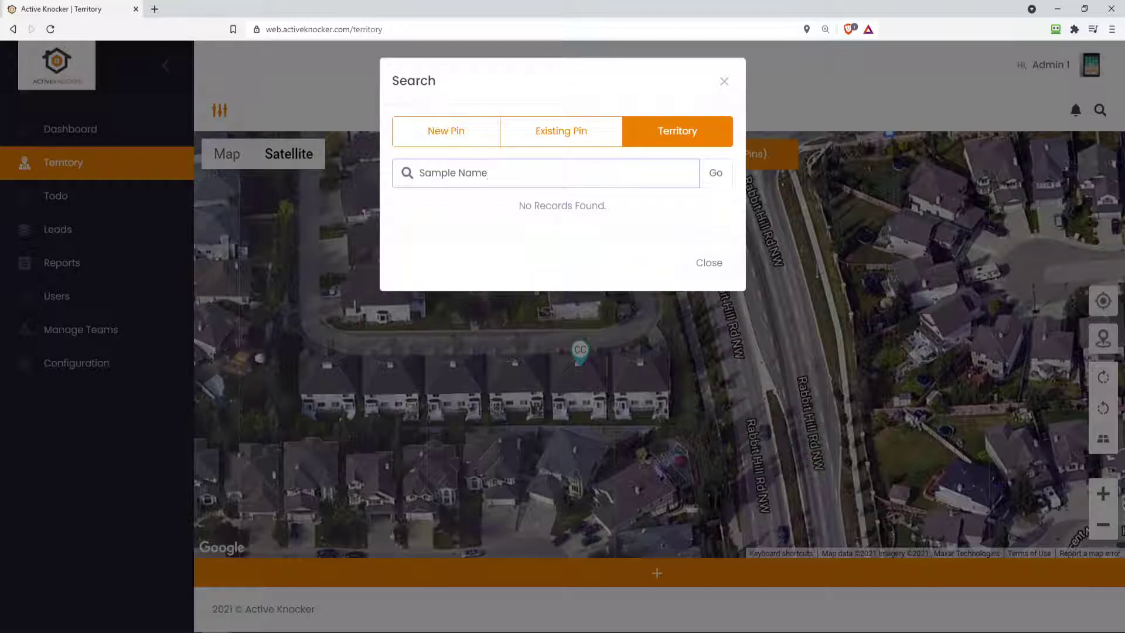
key(BackSpace)
key(BackSpace)
key(BackSpace)
key(BackSpace)
key(BackSpace)
key(BackSpace)
key(BackSpace)
key(BackSpace)
key(BackSpace)
key(BackSpace)
key(BackSpace)
text(#1)
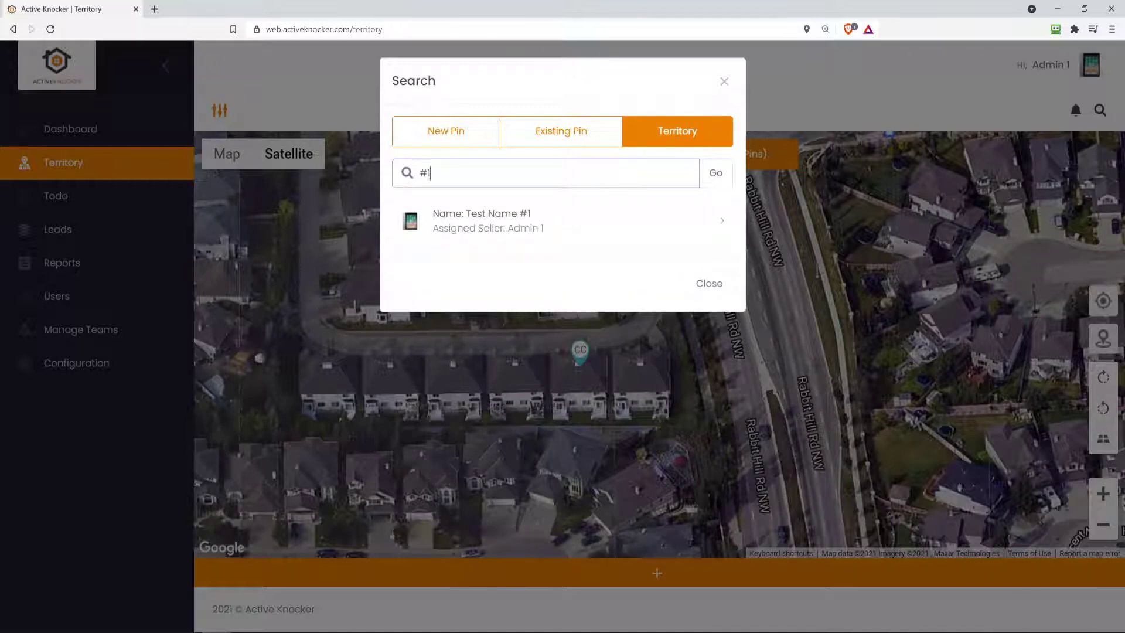
key(BackSpace)
key(BackSpace)
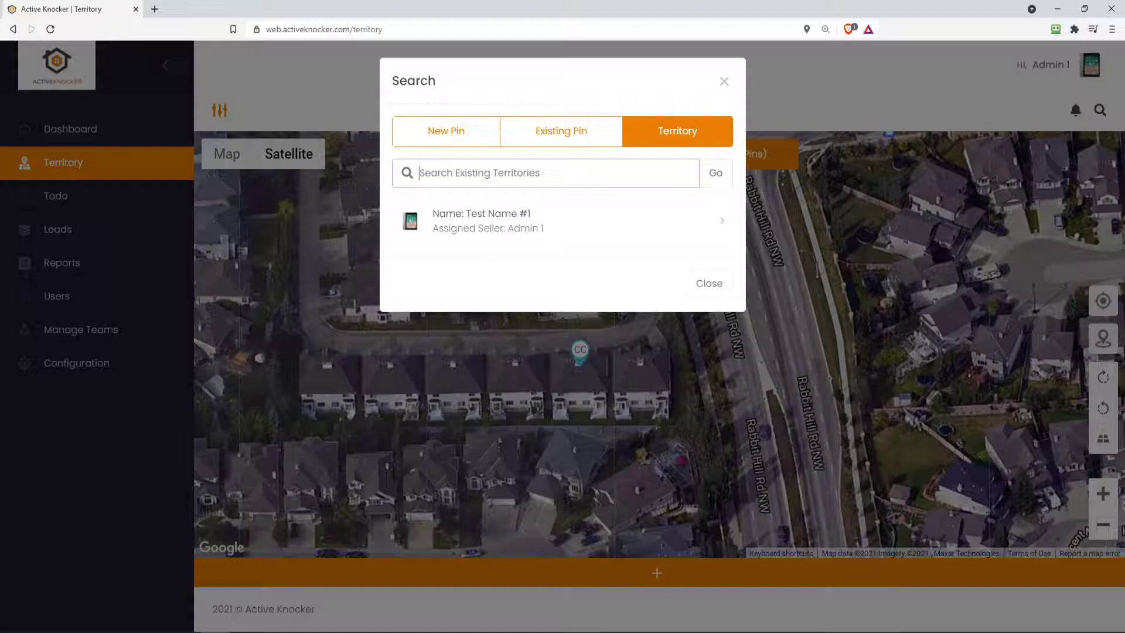
key(Return)
click(714, 176)
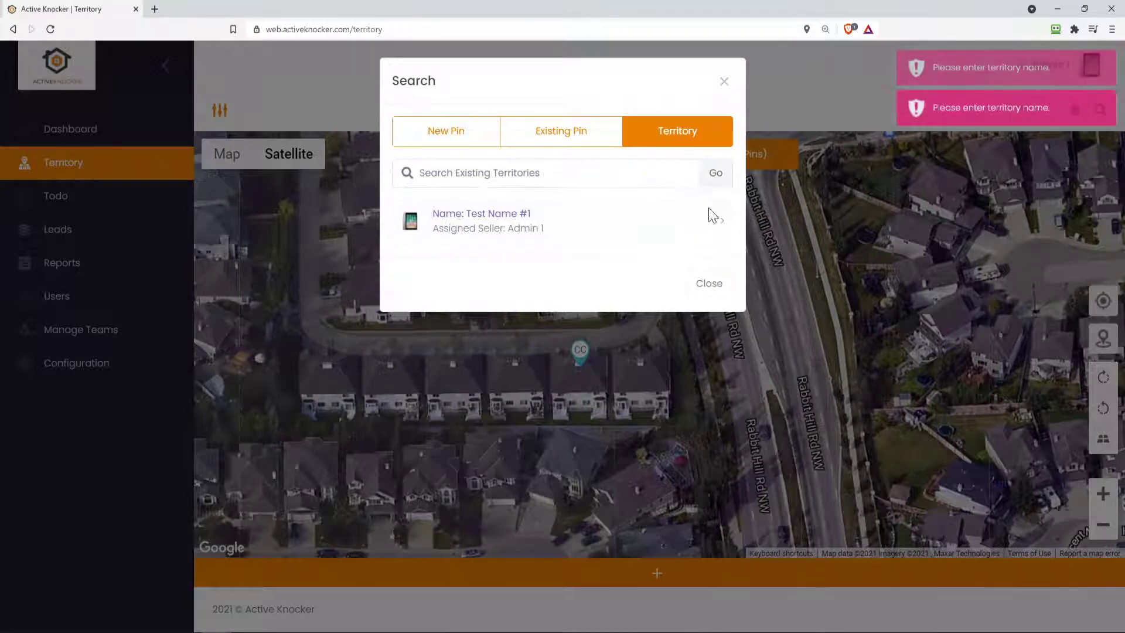
Reopen the search on the Territory tab and search for '#1'.
click(708, 284)
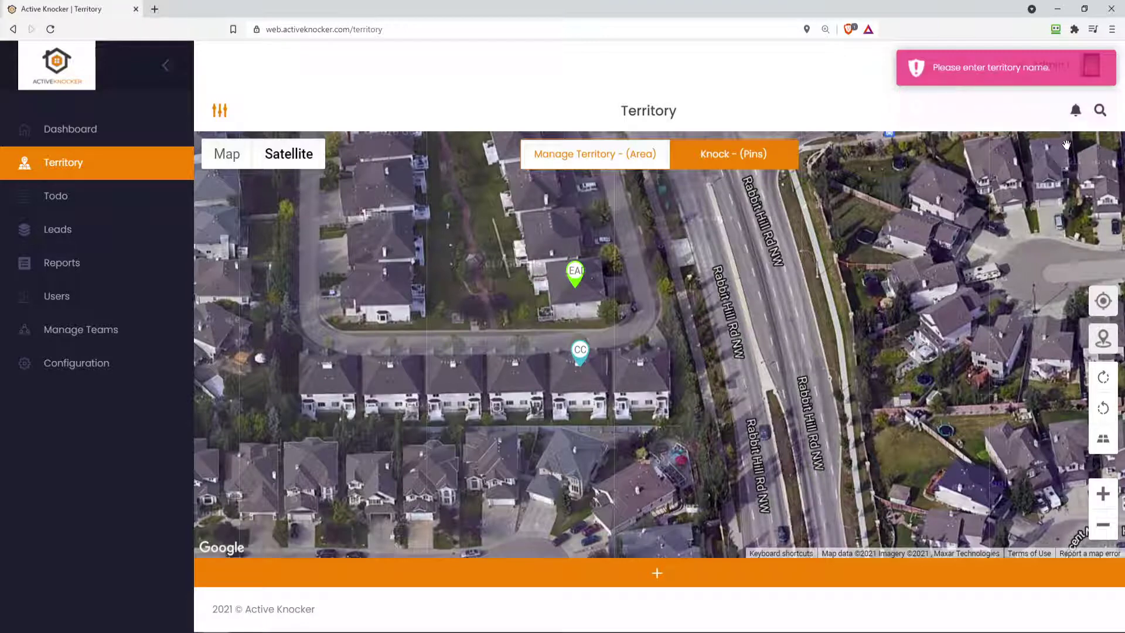
click(1100, 110)
click(666, 133)
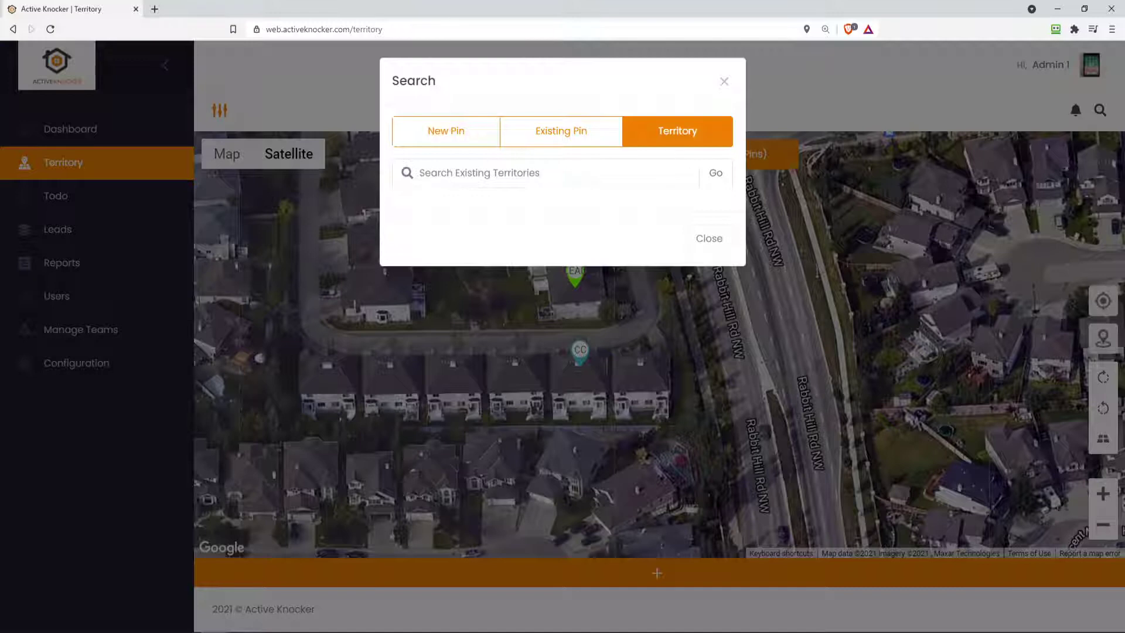
click(545, 175)
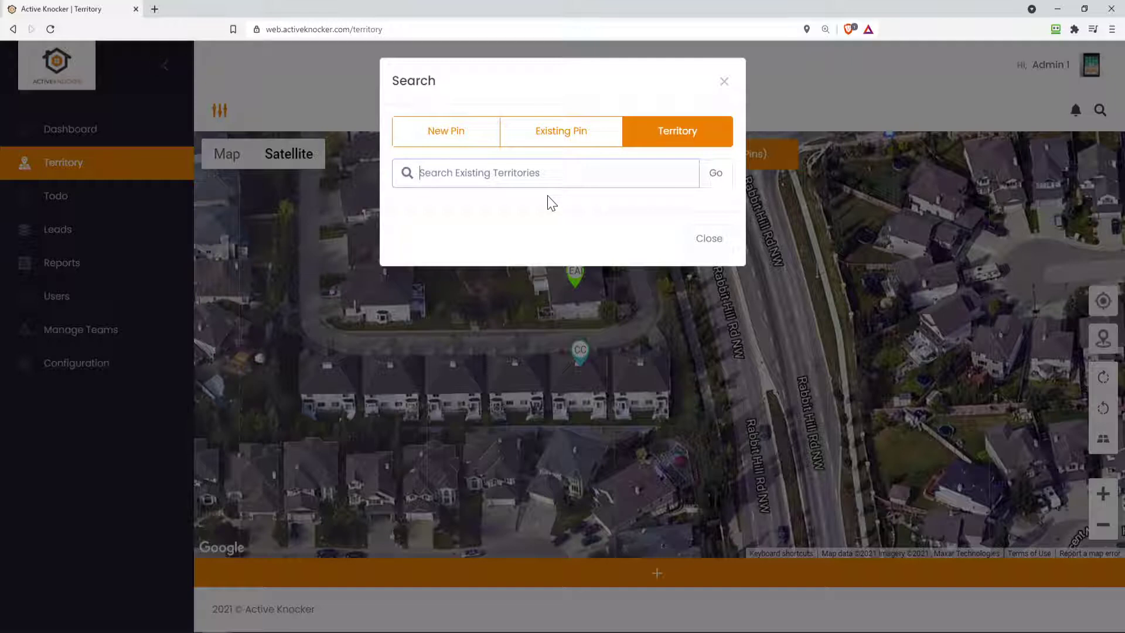
text(#1)
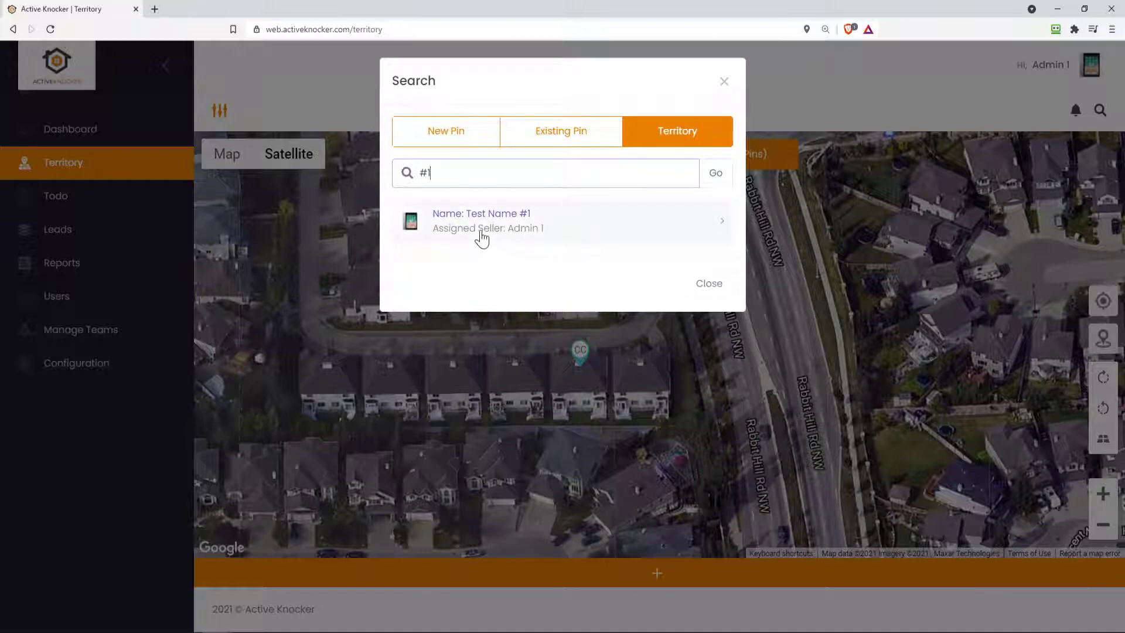
Jump to Test Name #1 and zoom out to show the whole orange territory.
click(520, 226)
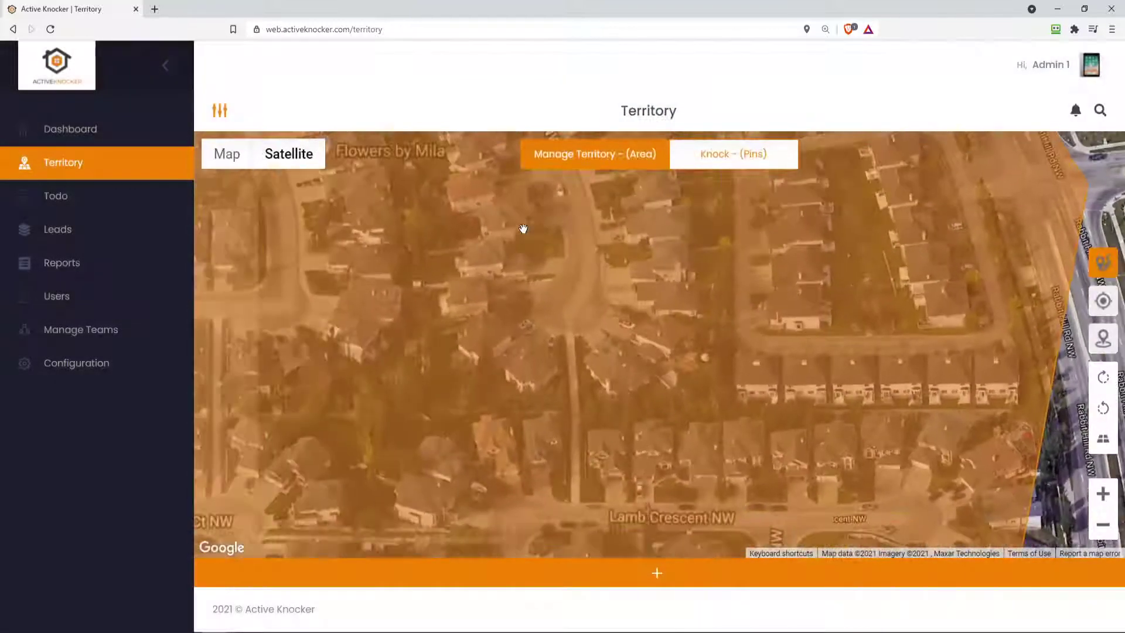
scroll(566, 402, down, 3)
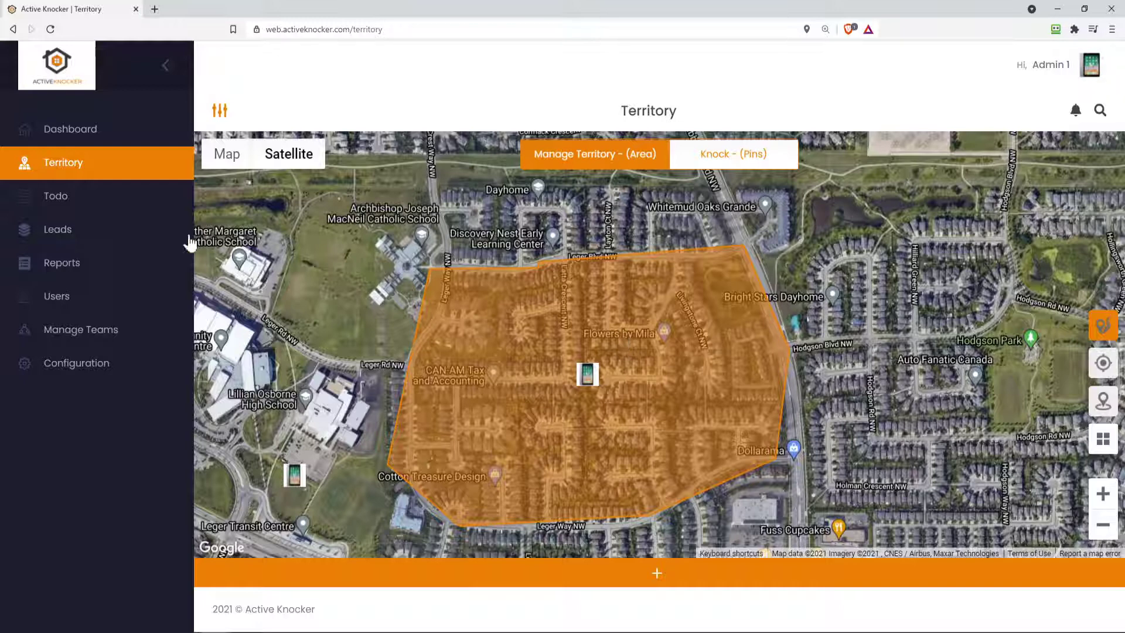
Open the July 2021 Todo calendar and start a new item for Wednesday 7 July.
click(109, 204)
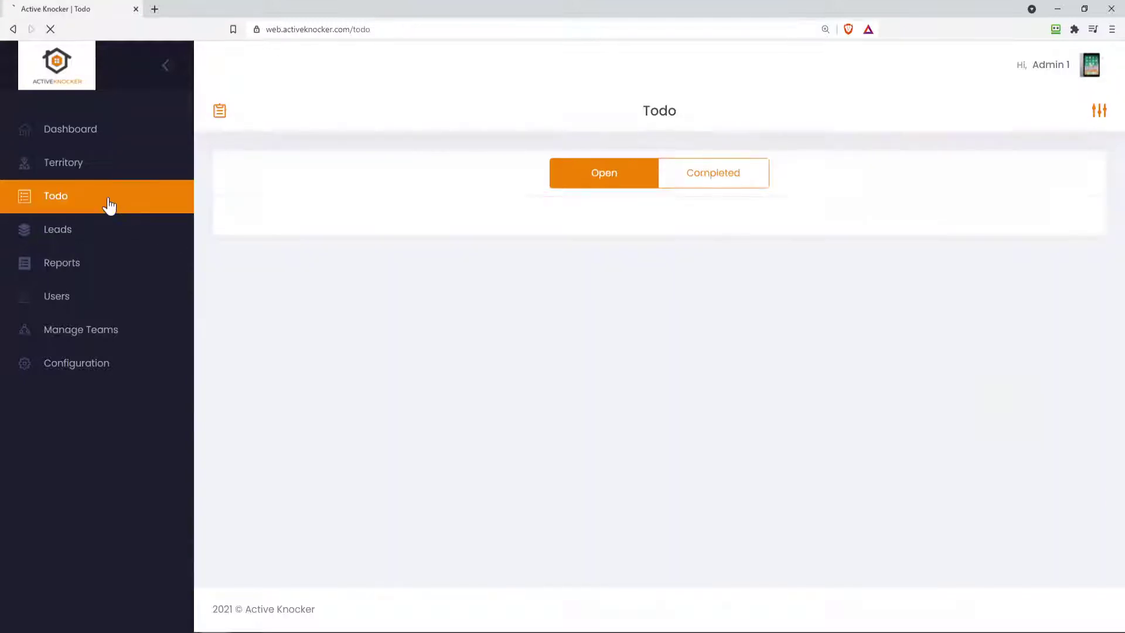
scroll(632, 417, down, 2)
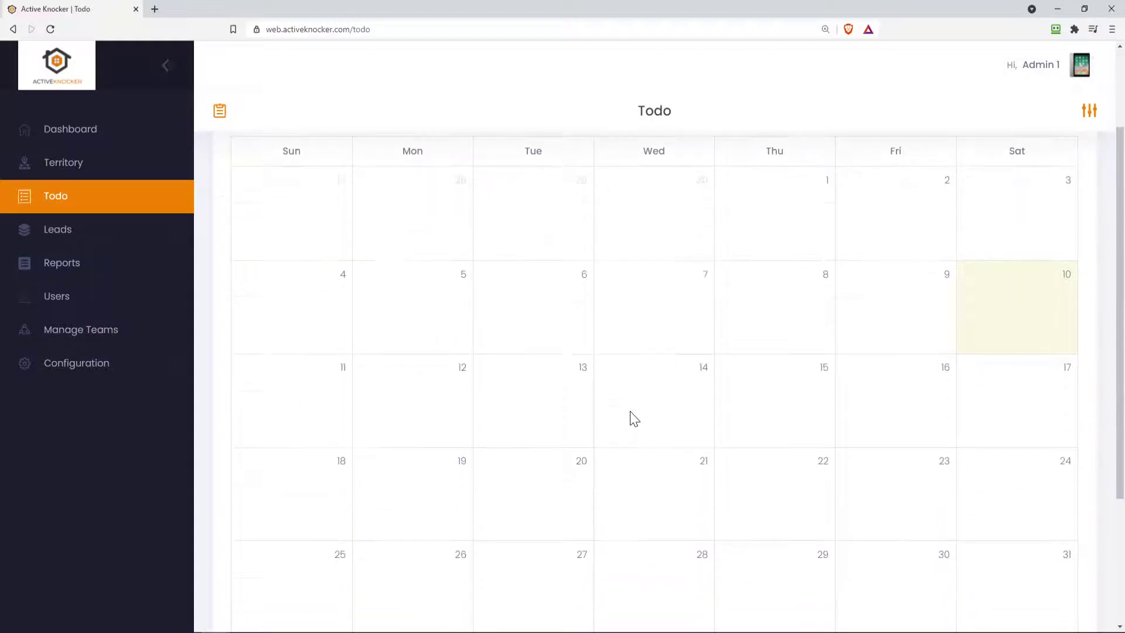
scroll(632, 417, up, 1)
scroll(651, 387, up, 1)
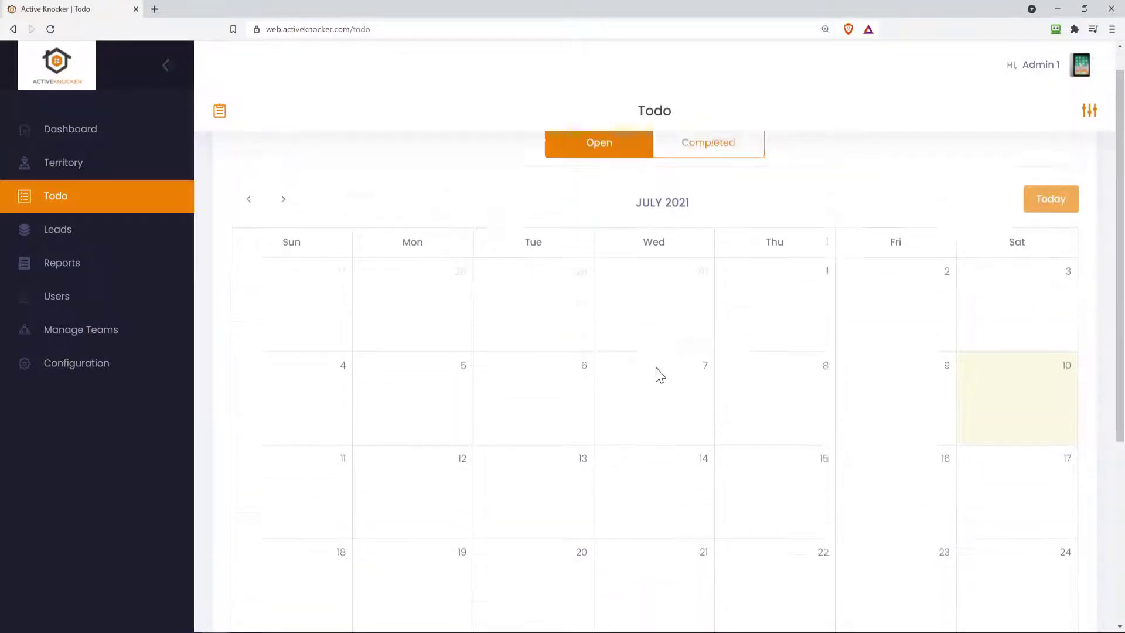
click(668, 439)
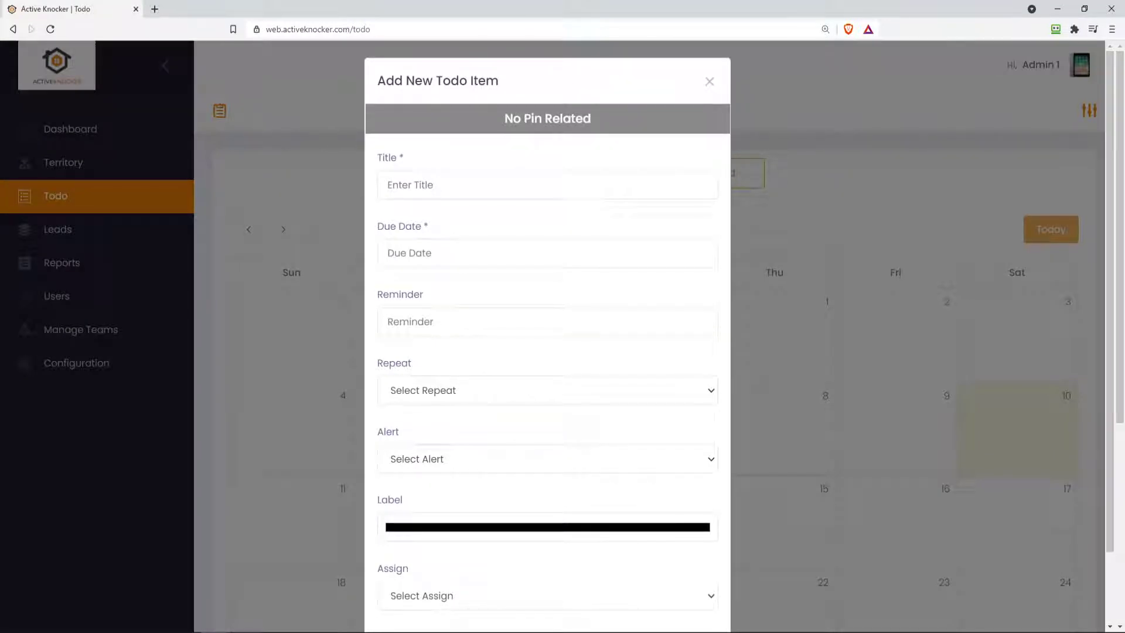
scroll(447, 408, down, 2)
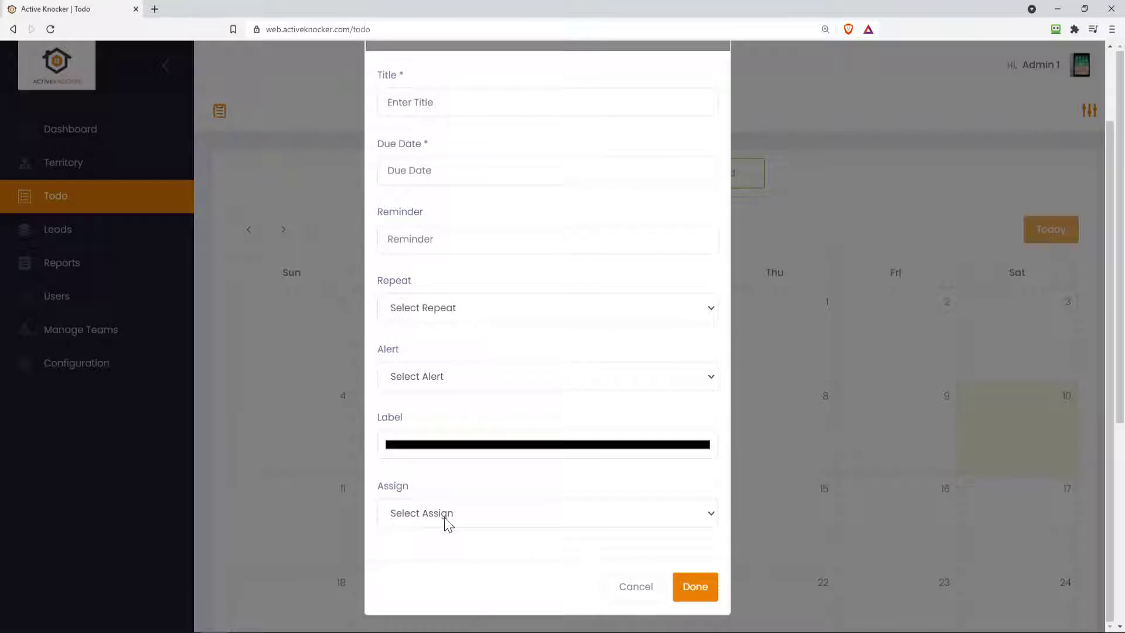
click(635, 588)
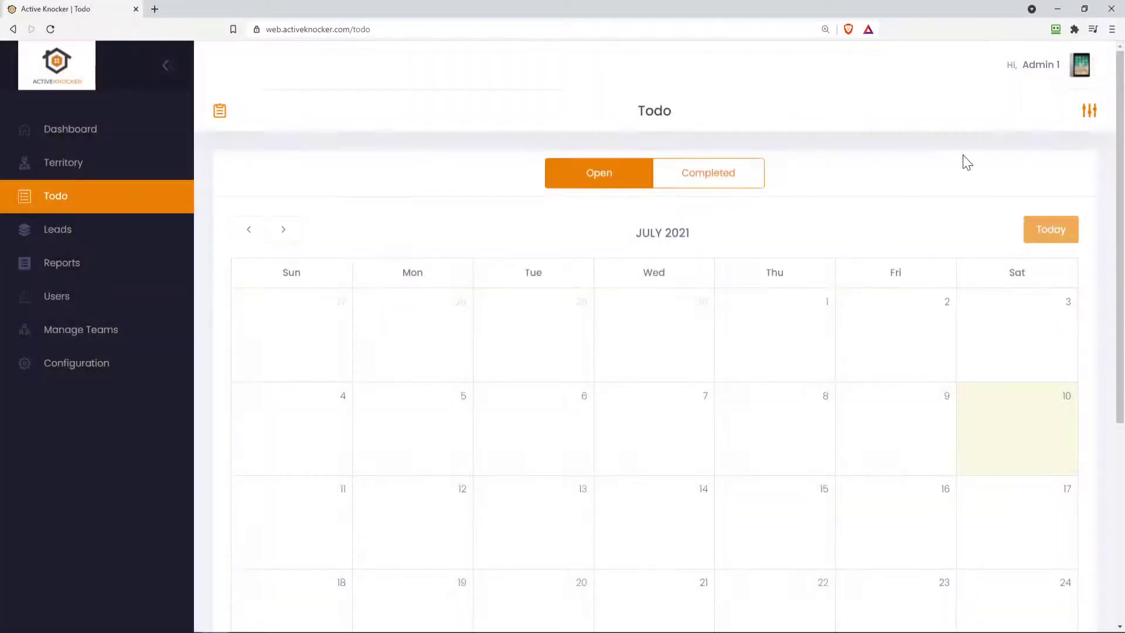
click(1089, 112)
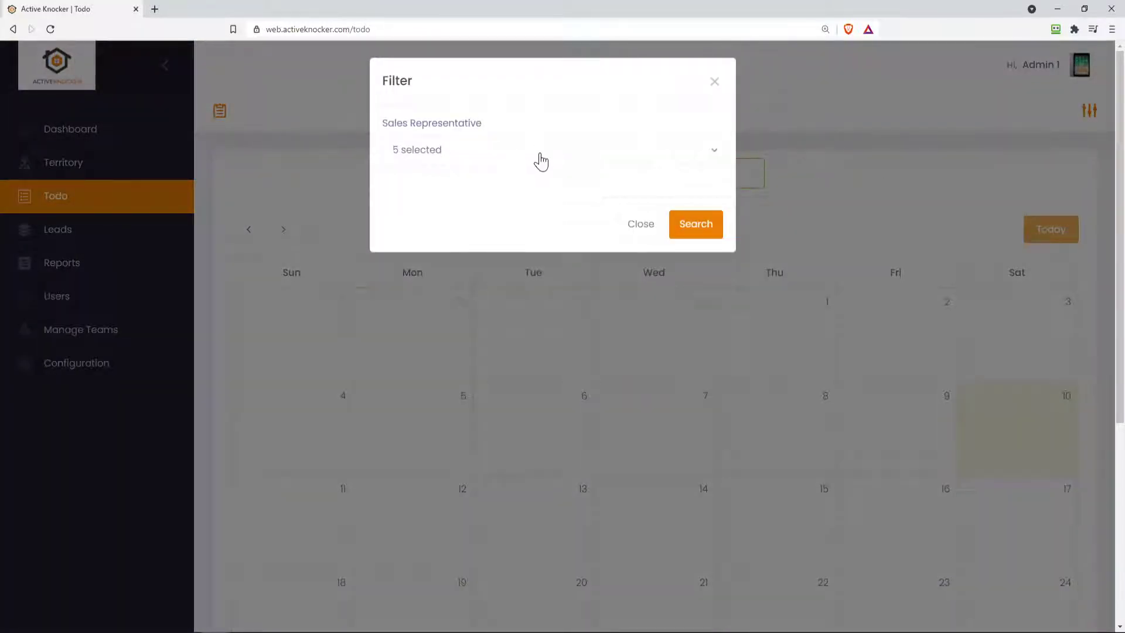
click(714, 83)
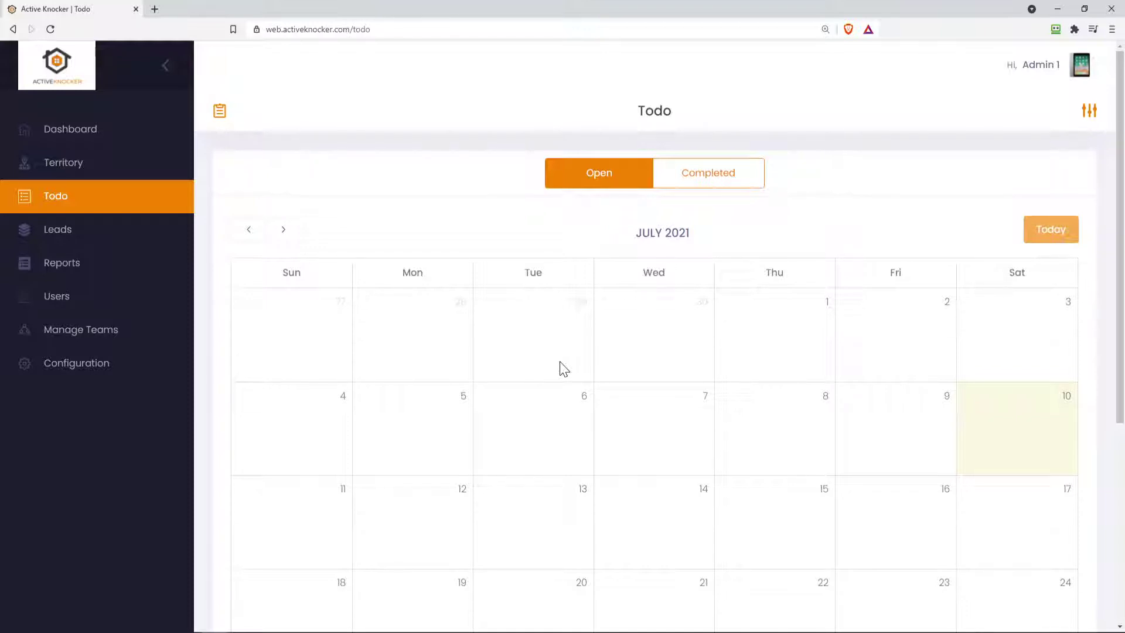
click(237, 117)
Show the overdue to-do items as a list and expand the Leads section.
click(223, 115)
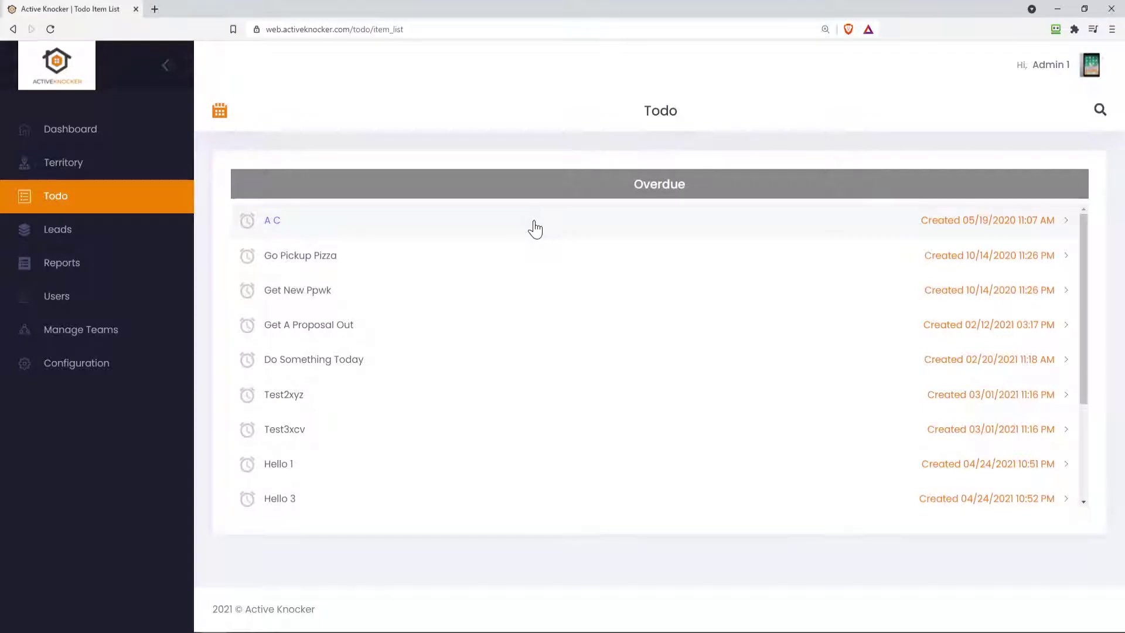
scroll(445, 315, down, 3)
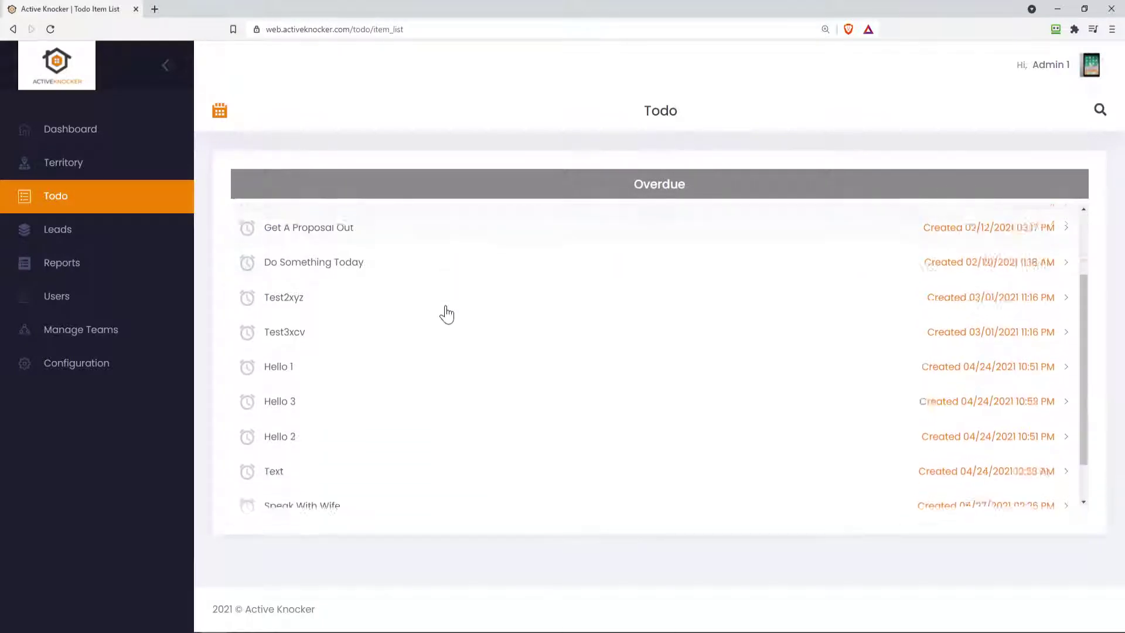
scroll(442, 315, up, 3)
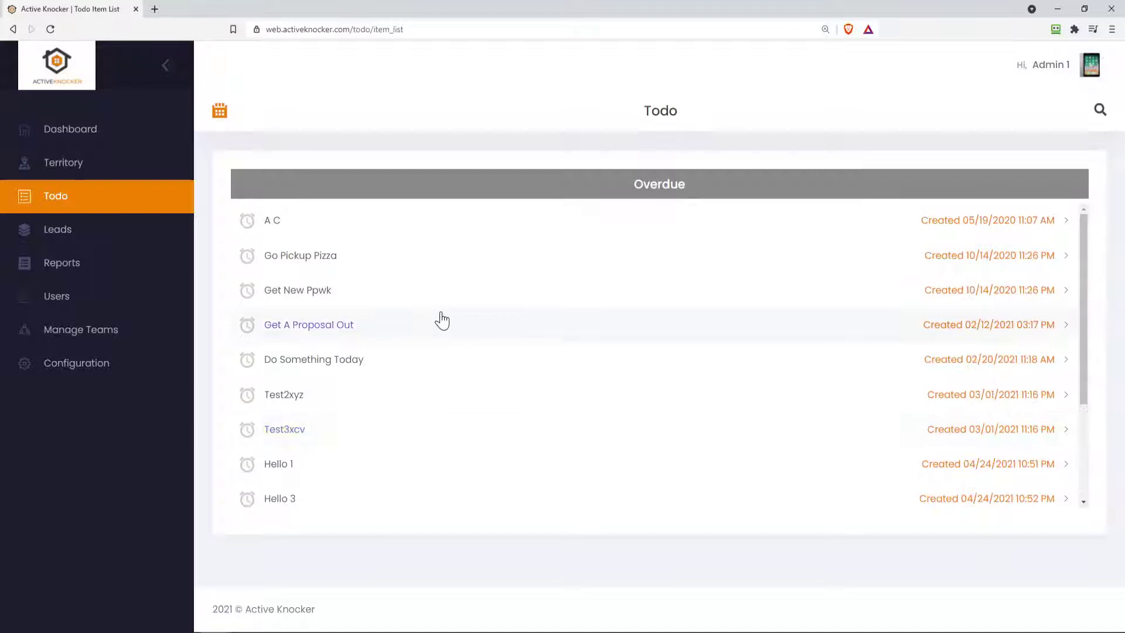
click(134, 231)
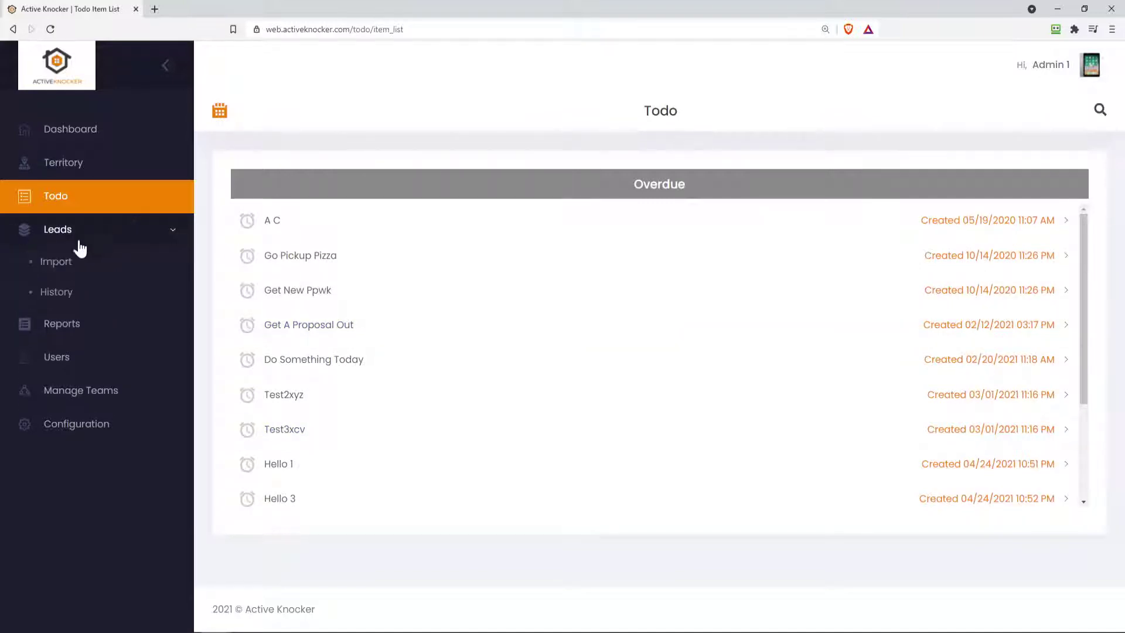
Open the Lead Import page and review its Upload, Validate and Import steps.
click(78, 267)
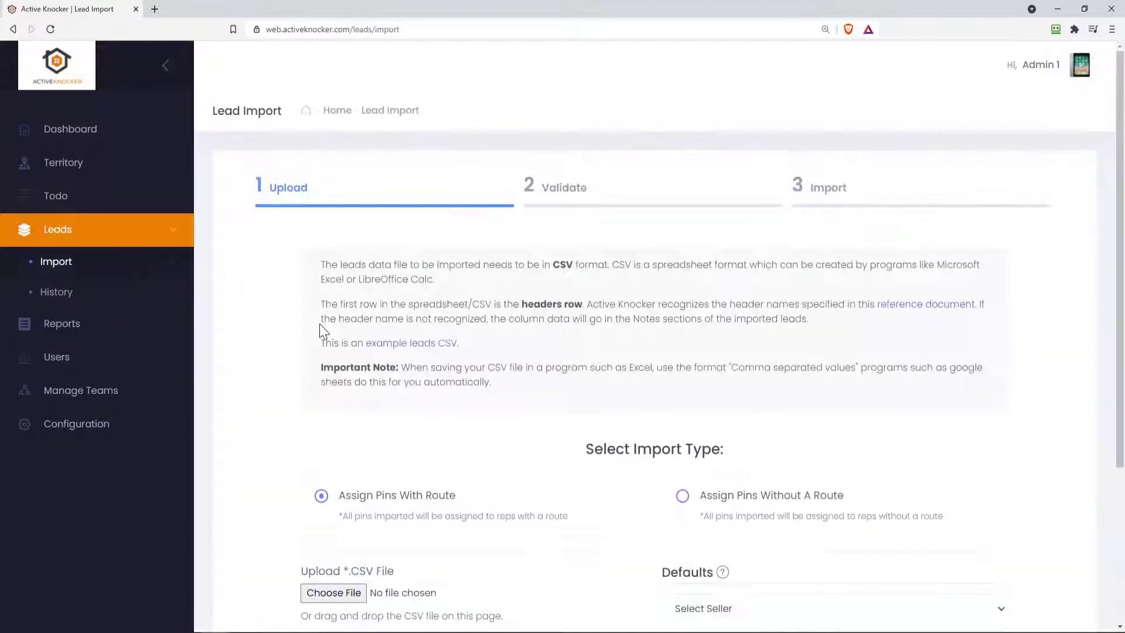
scroll(359, 430, down, 3)
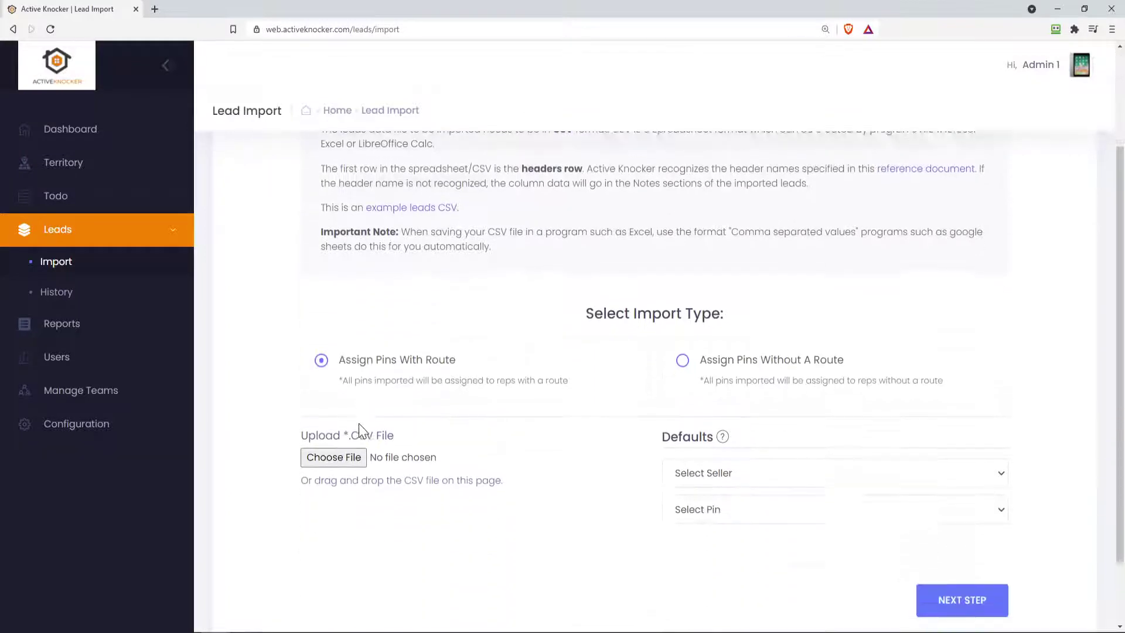
scroll(360, 431, up, 3)
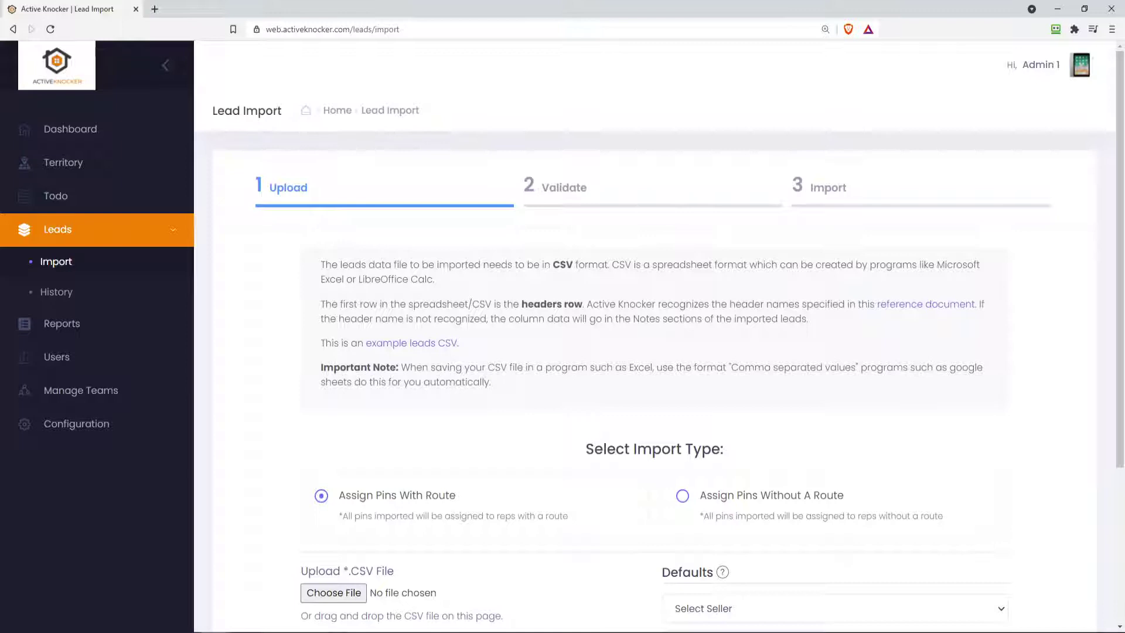
scroll(413, 601, down, 3)
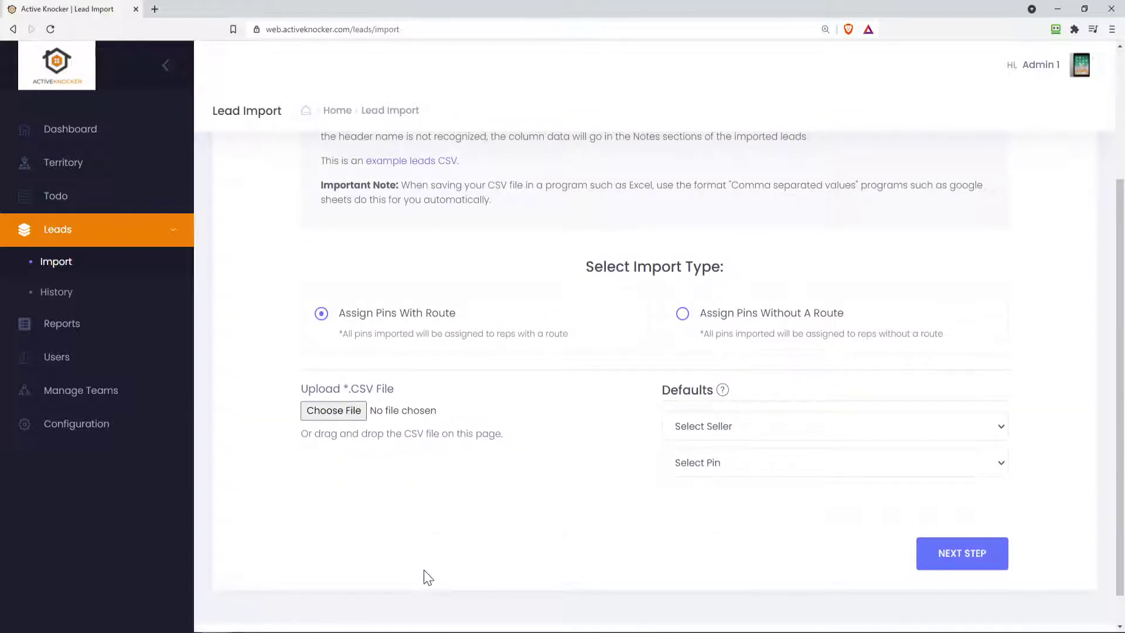
scroll(444, 563, up, 3)
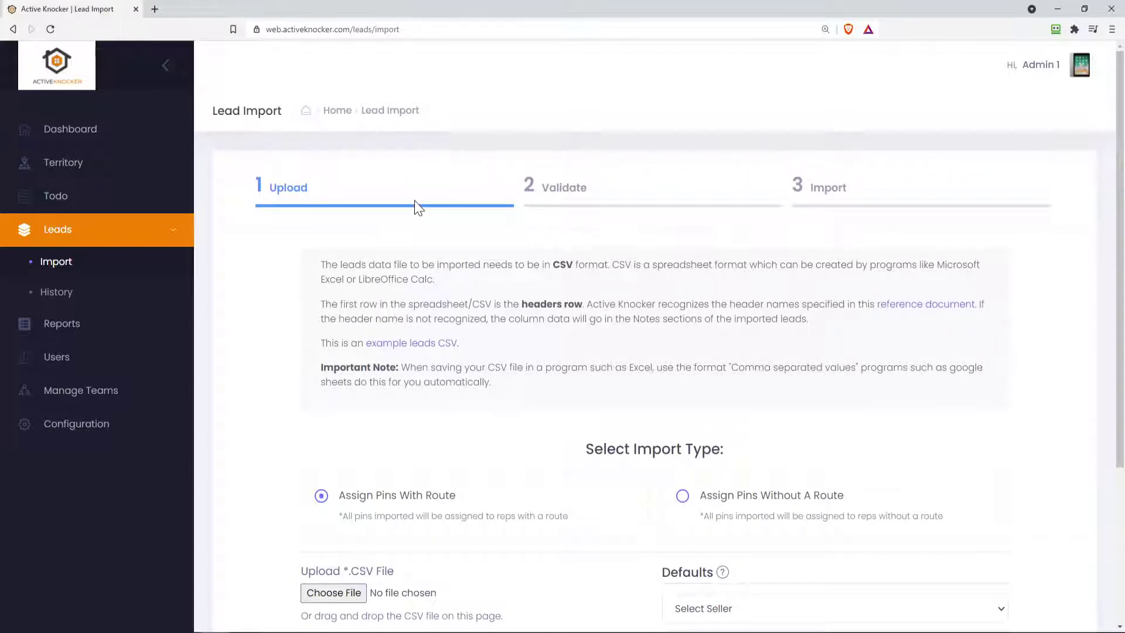
scroll(417, 206, down, 4)
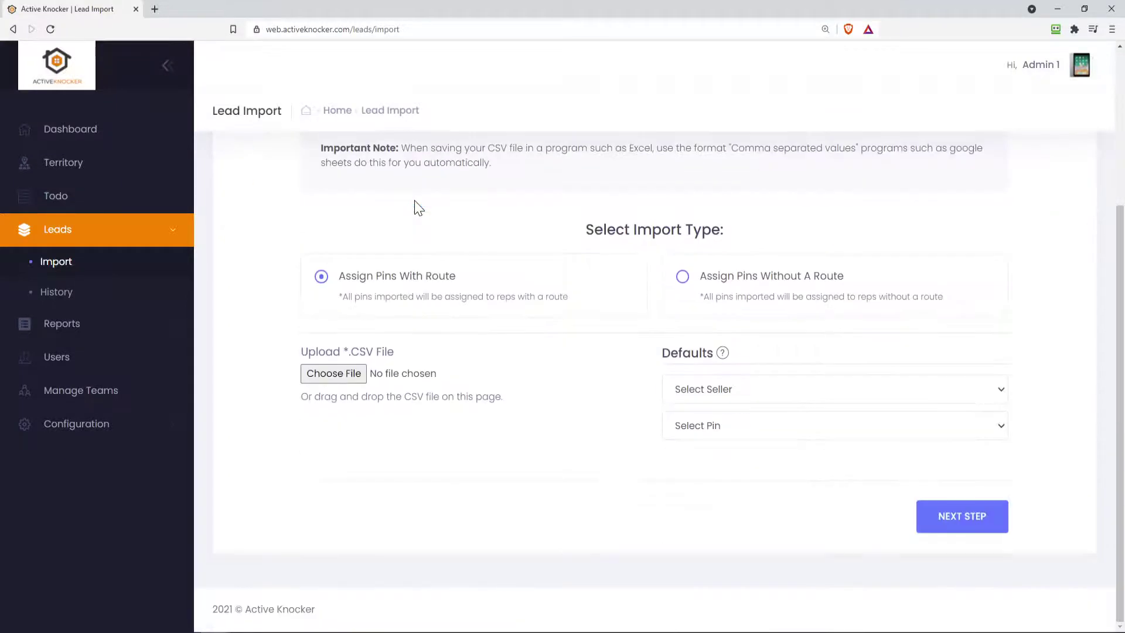
scroll(417, 207, up, 4)
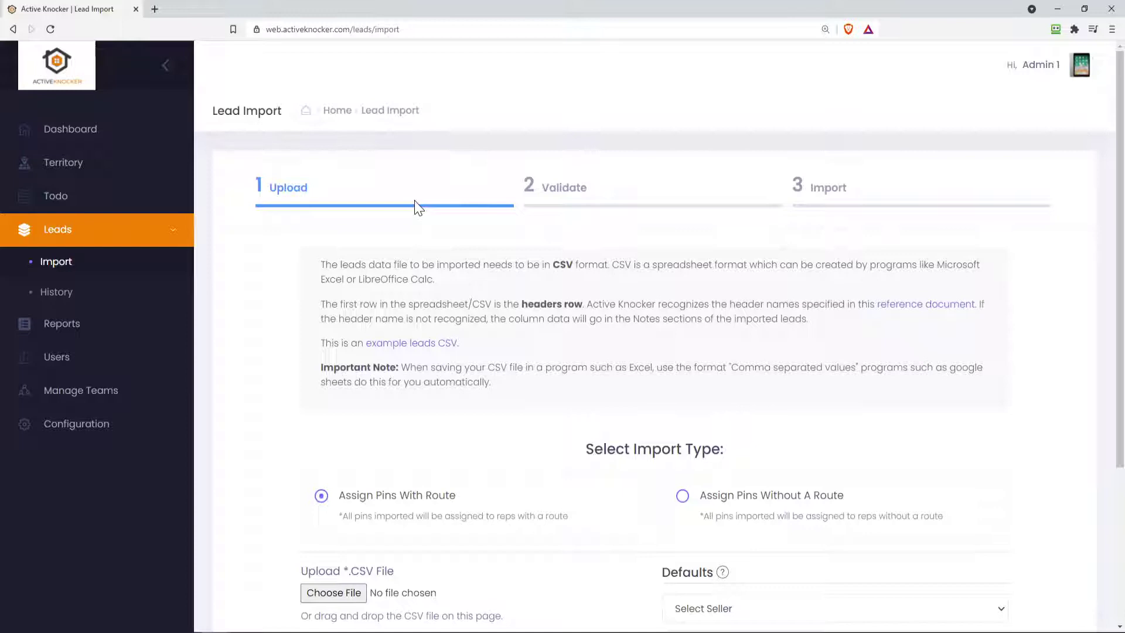
scroll(515, 460, down, 2)
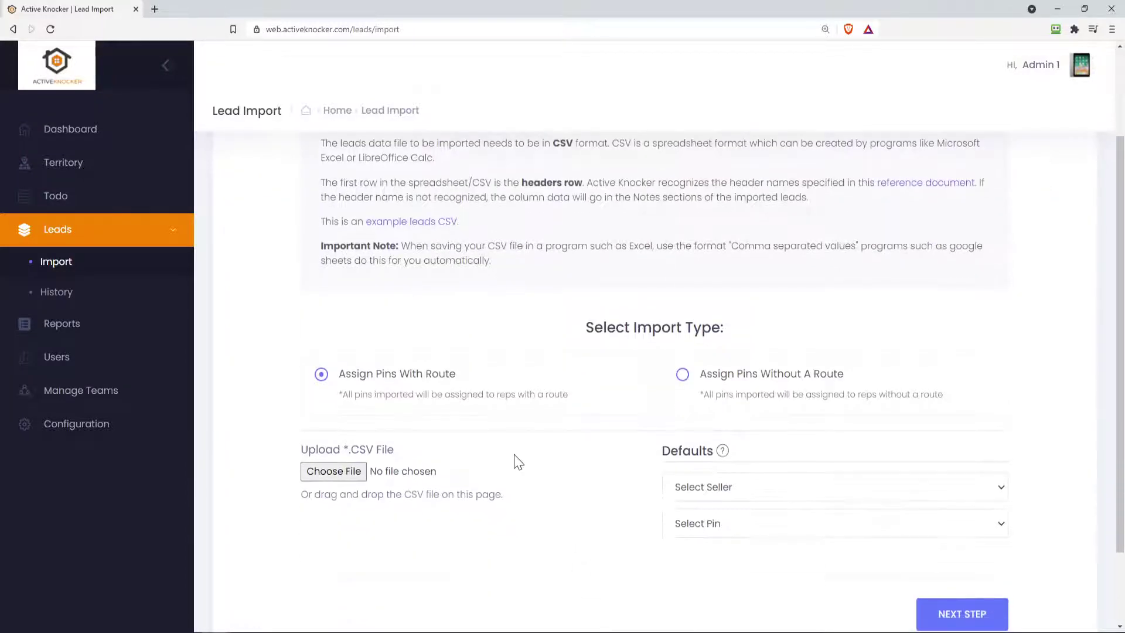
Change options on the Lead Import form and expand Reports in the sidebar.
click(474, 394)
click(474, 383)
click(789, 383)
click(91, 296)
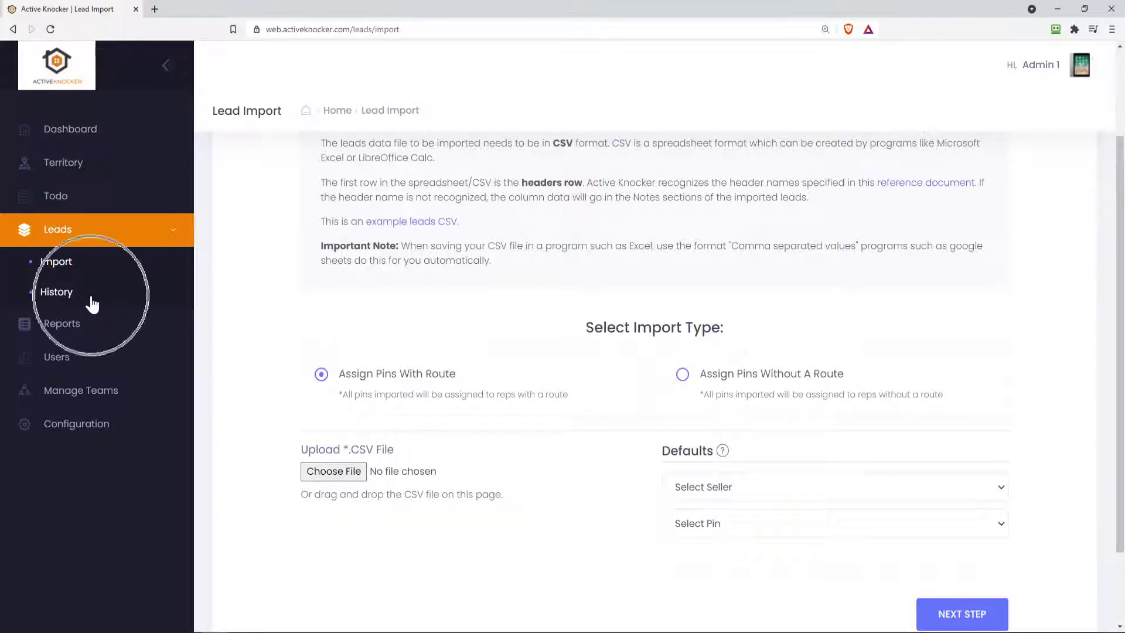
click(101, 324)
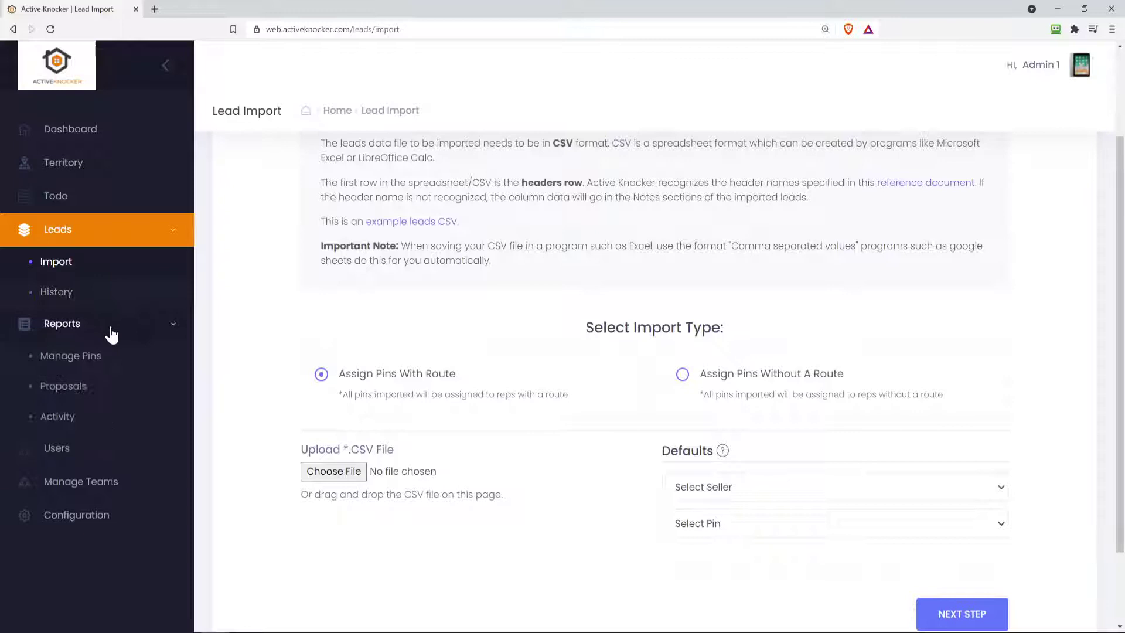
Add Street, City, State/Province and Country columns to Manage Pins and display its 745 records.
click(138, 363)
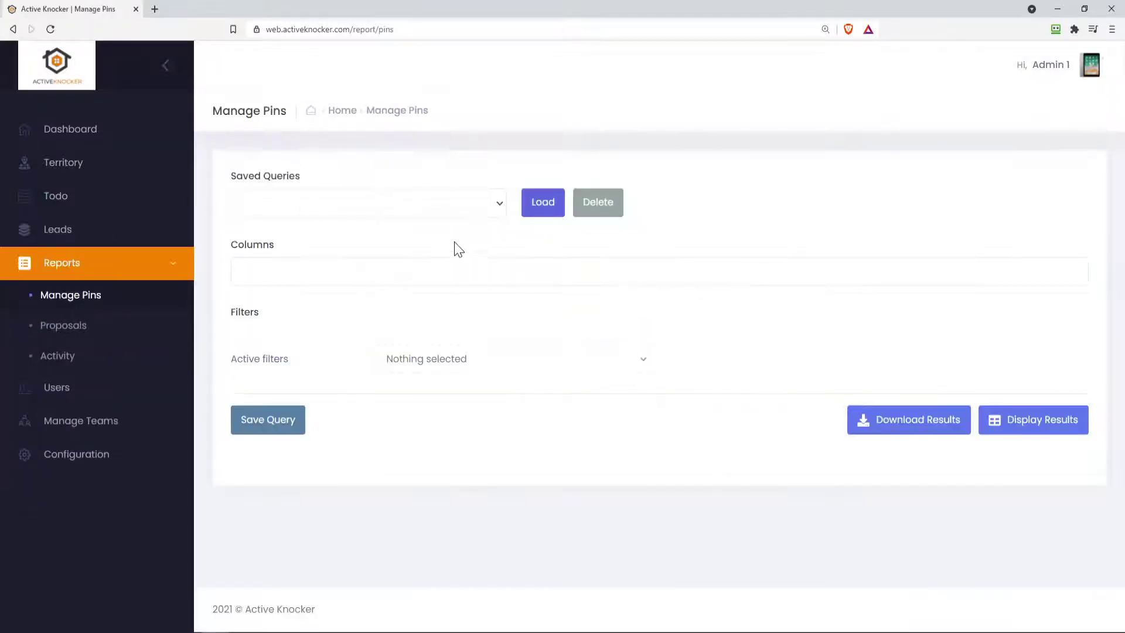
click(378, 265)
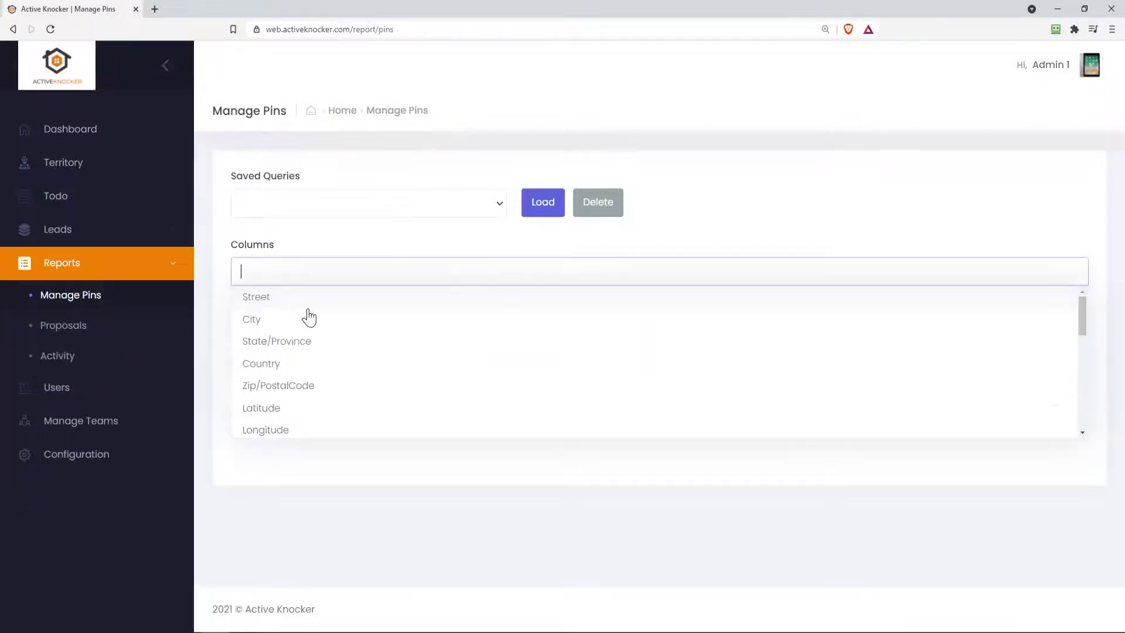
click(306, 300)
click(306, 300)
click(306, 300)
click(306, 300)
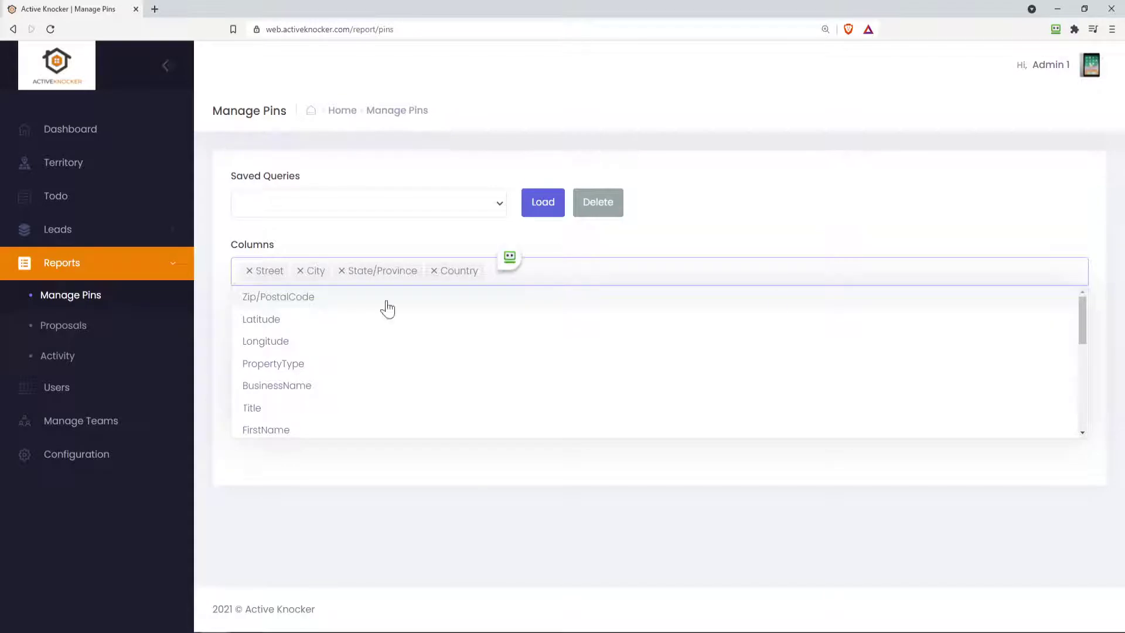
click(795, 217)
click(1006, 420)
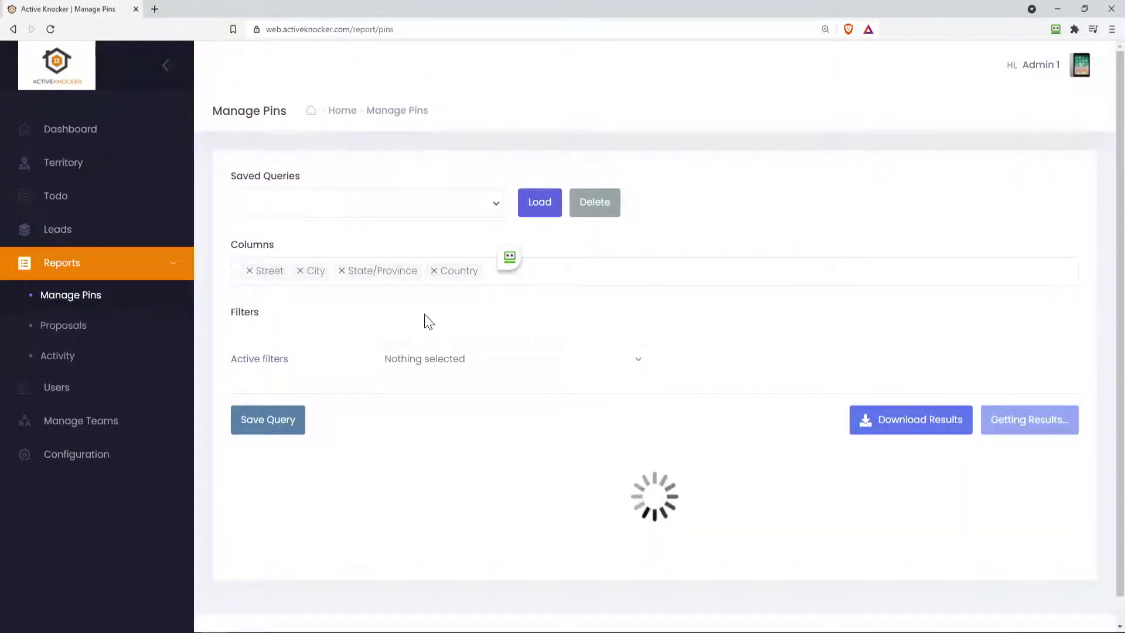
scroll(436, 328, down, 5)
scroll(439, 264, up, 6)
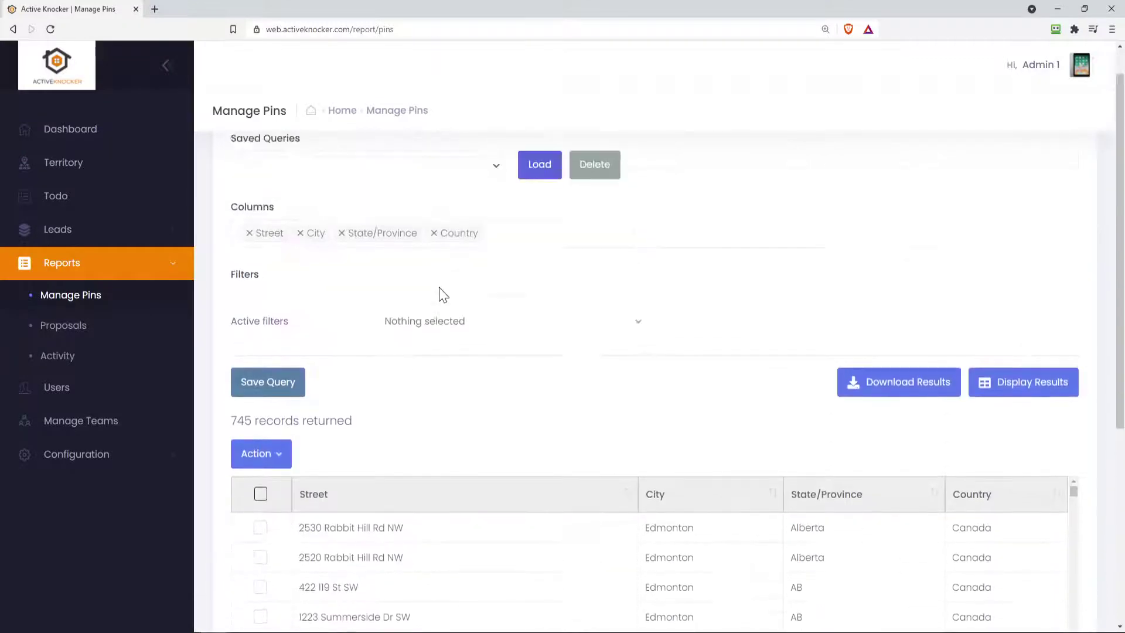
click(446, 360)
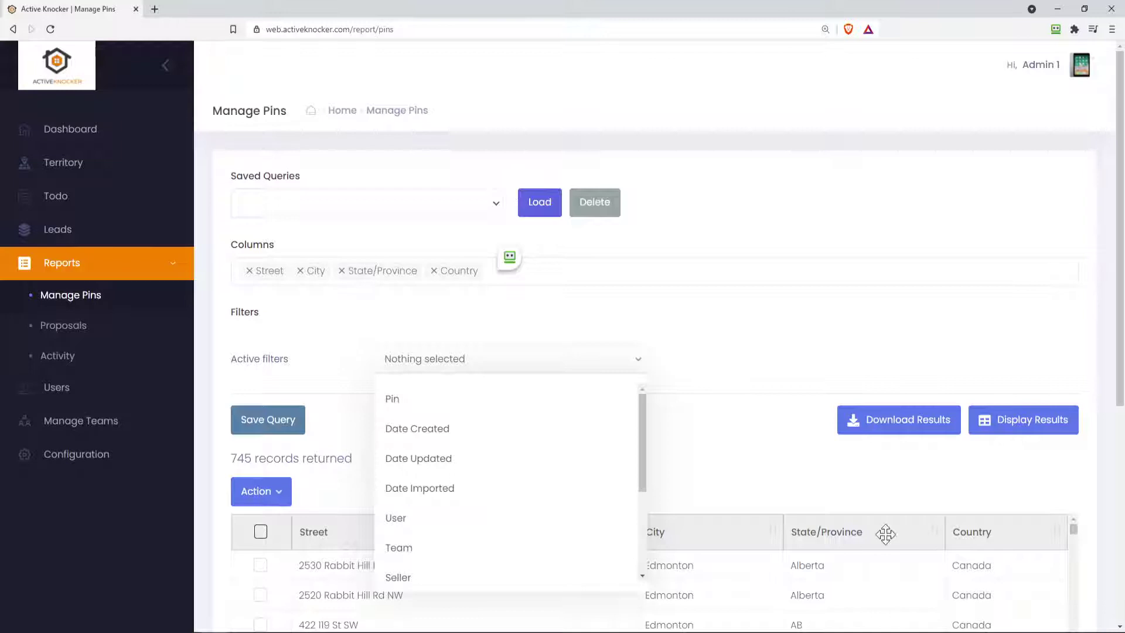
Add Seller and Pin filters to the pins report, dropping the briefly added User filter.
scroll(515, 487, down, 2)
click(500, 466)
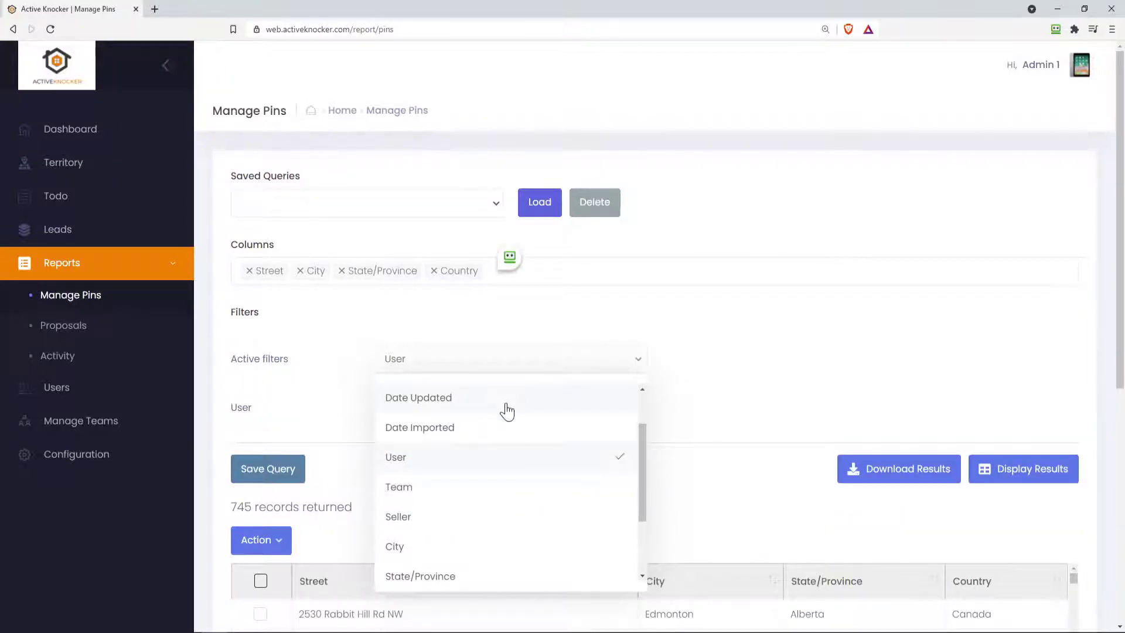
click(521, 516)
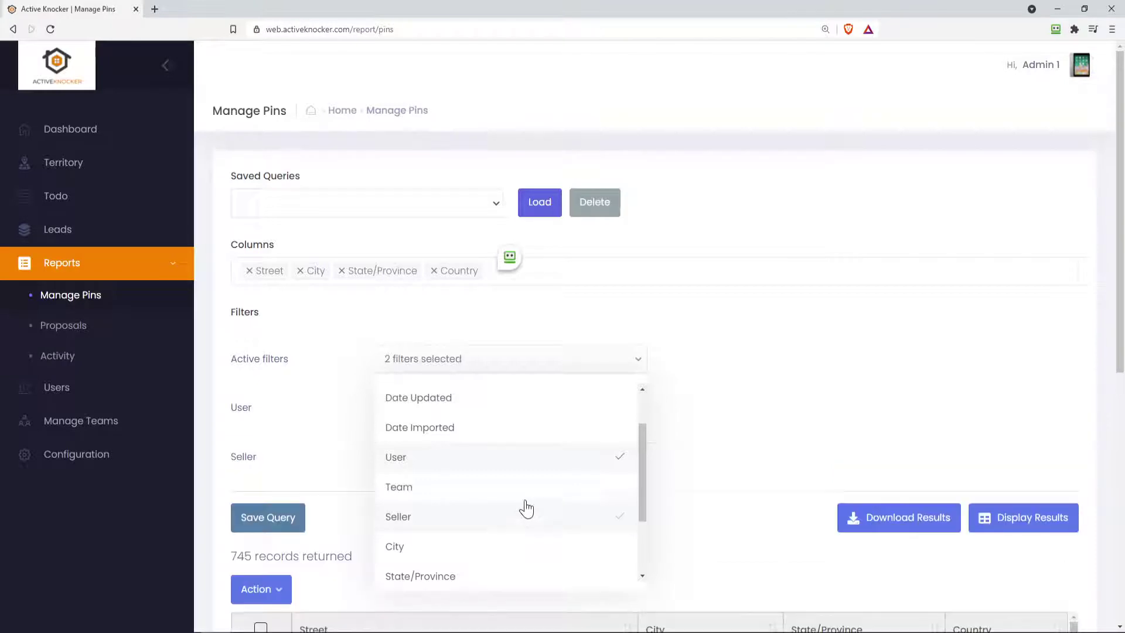
click(524, 462)
scroll(521, 495, down, 3)
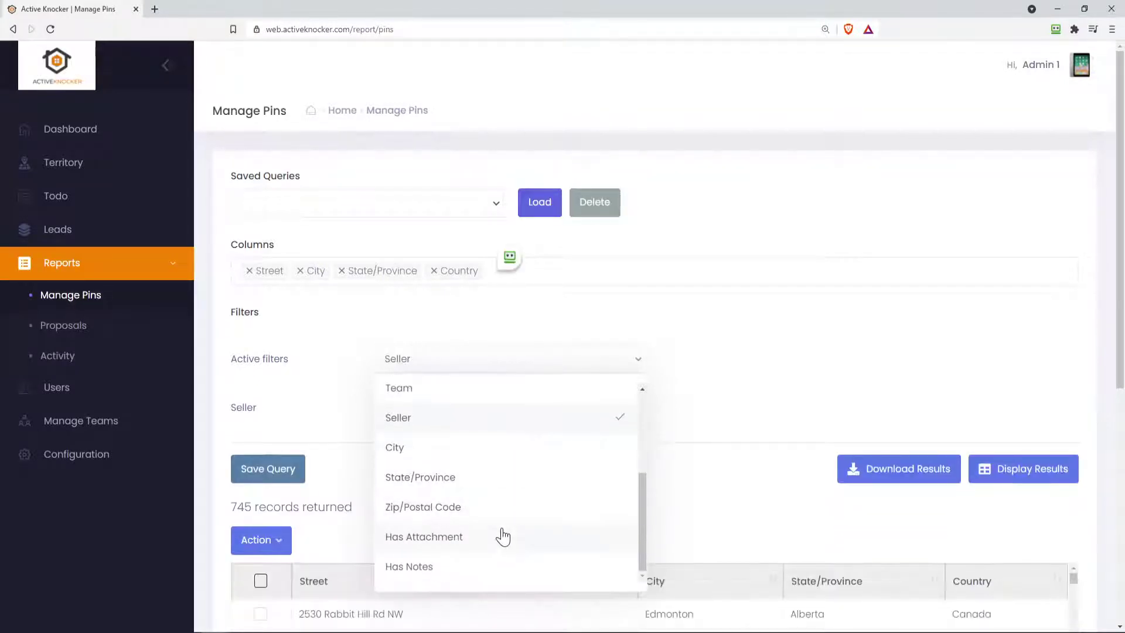
scroll(492, 452, down, 2)
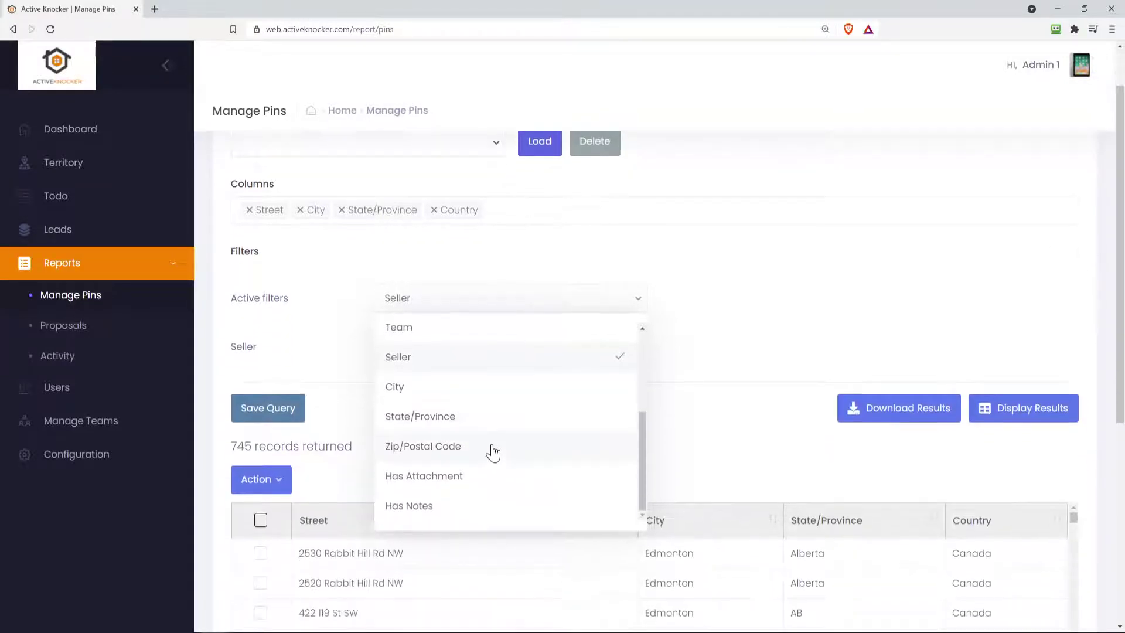
scroll(488, 455, up, 3)
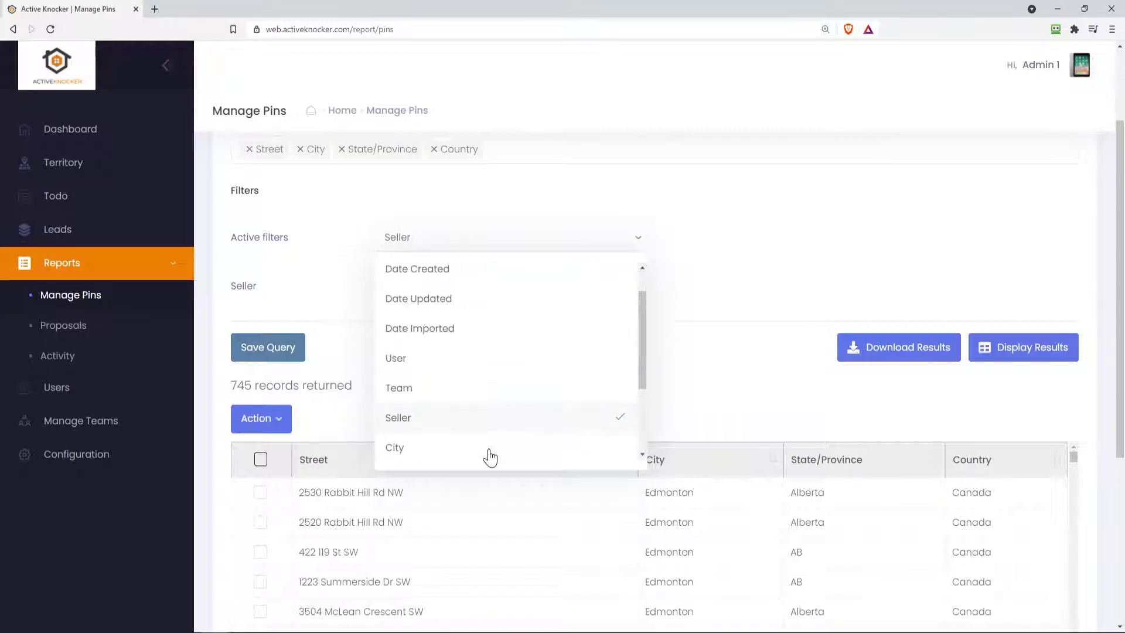
click(463, 284)
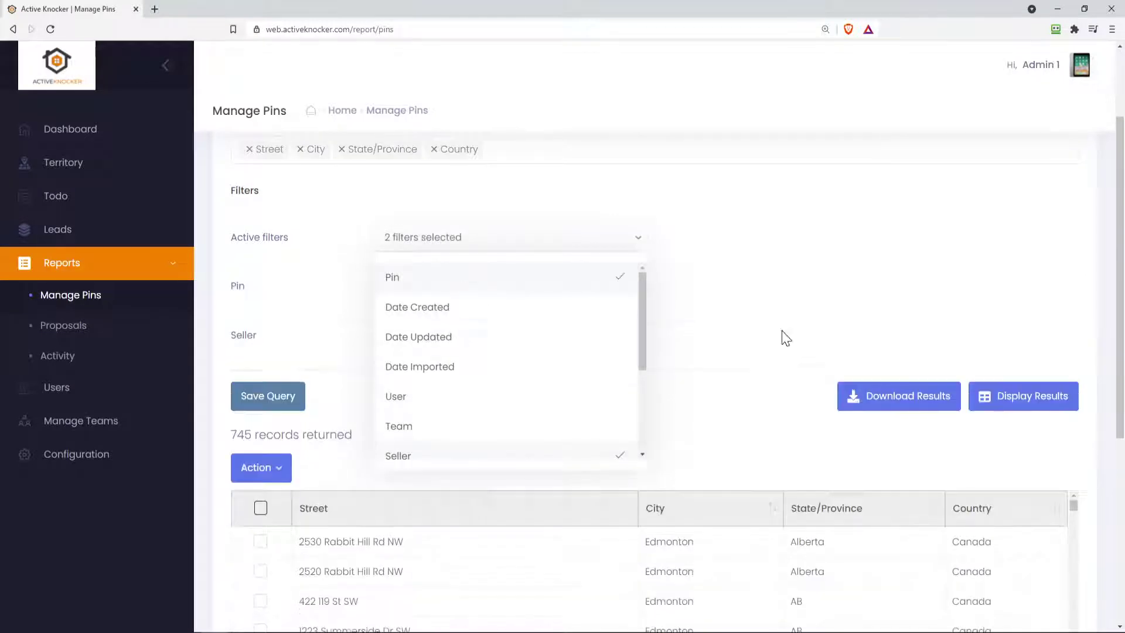
click(669, 345)
Set Pin to Not Interested and Call Back, Seller to the first admin, and refresh results.
click(497, 290)
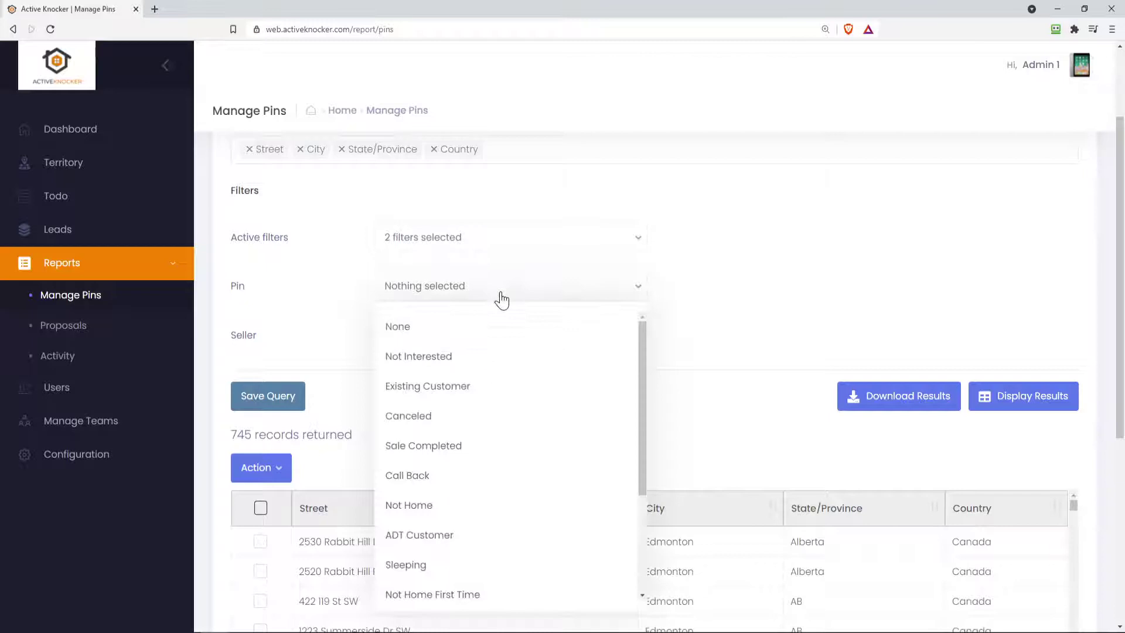
click(514, 370)
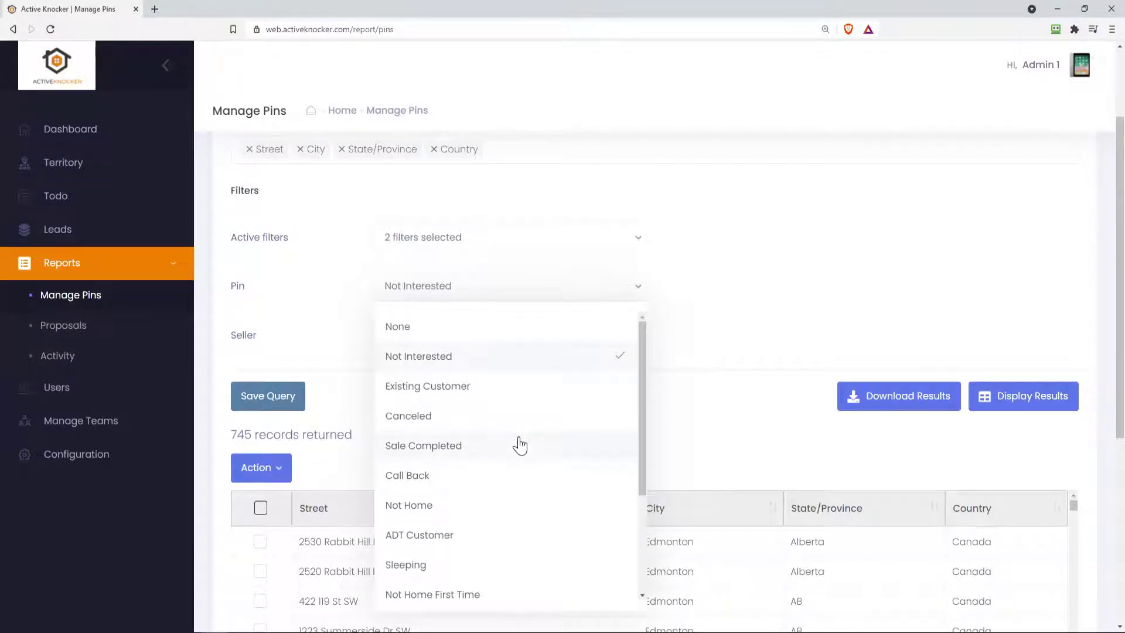
click(489, 483)
click(766, 353)
click(567, 345)
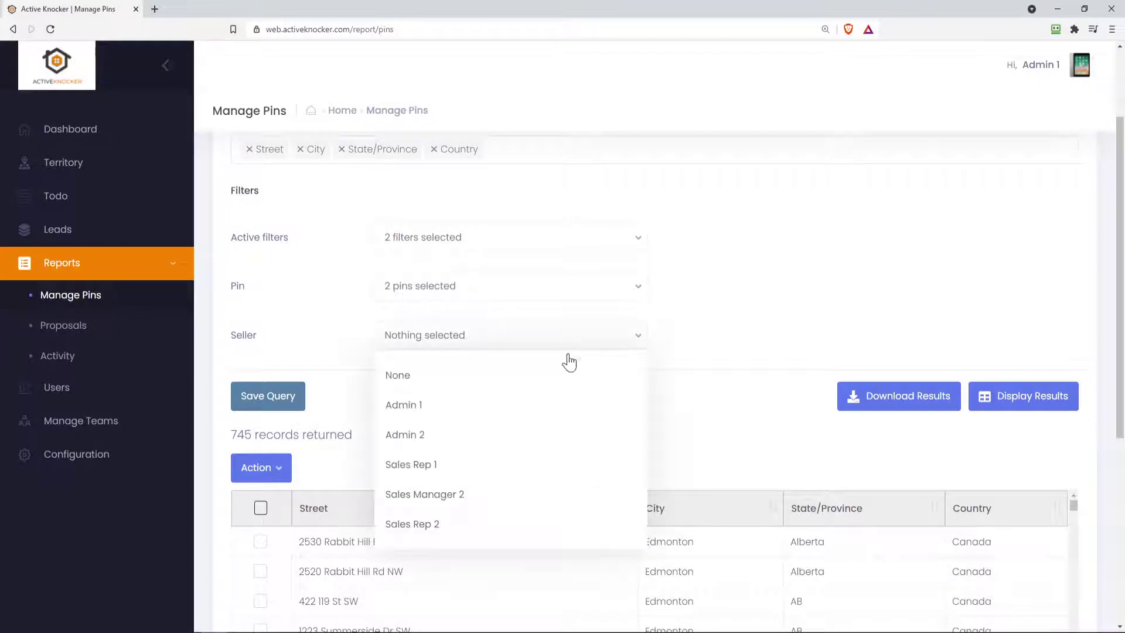
click(496, 418)
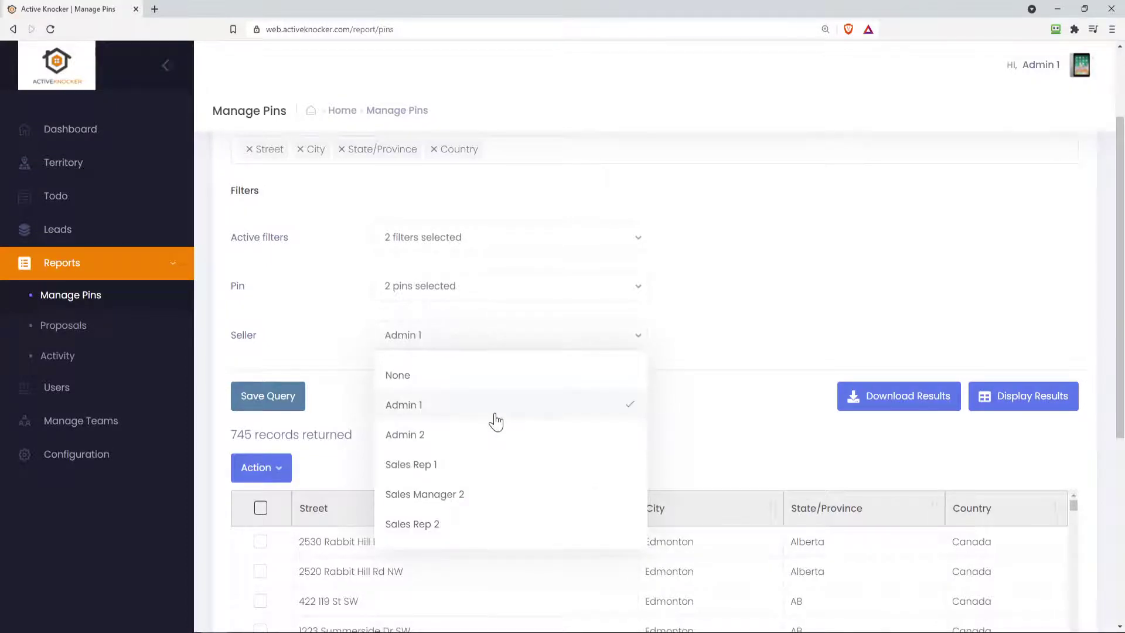
click(871, 296)
click(1014, 399)
Tick the first four pins among the 15 filtered records and open the Action dropdown.
scroll(258, 267, down, 5)
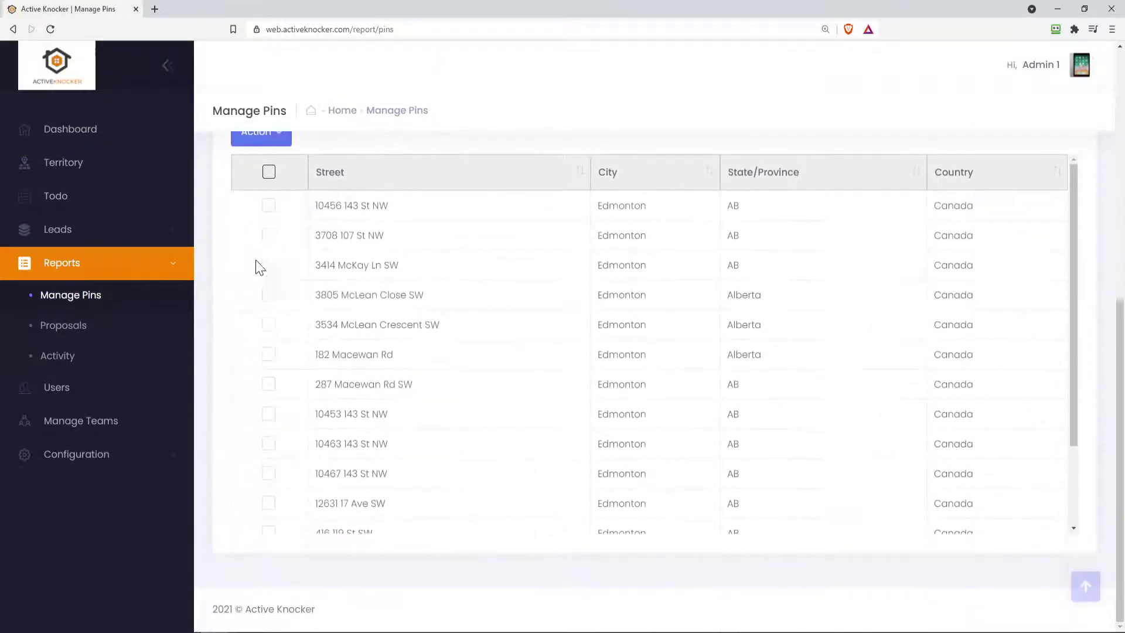
scroll(766, 535, up, 3)
scroll(862, 492, down, 2)
scroll(588, 465, up, 4)
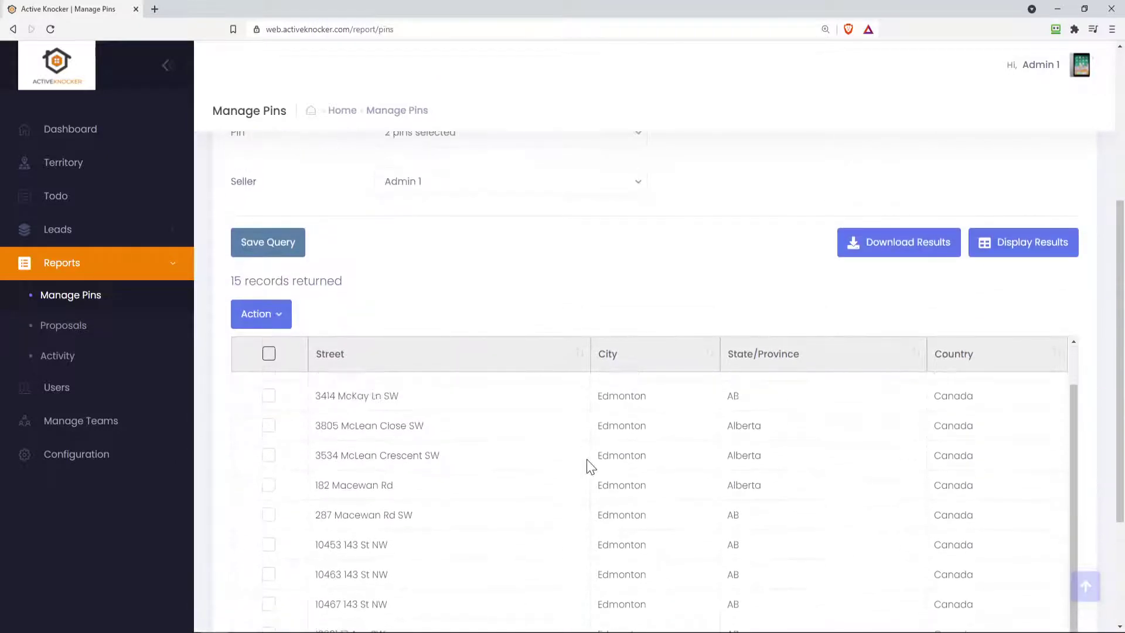
scroll(481, 416, down, 4)
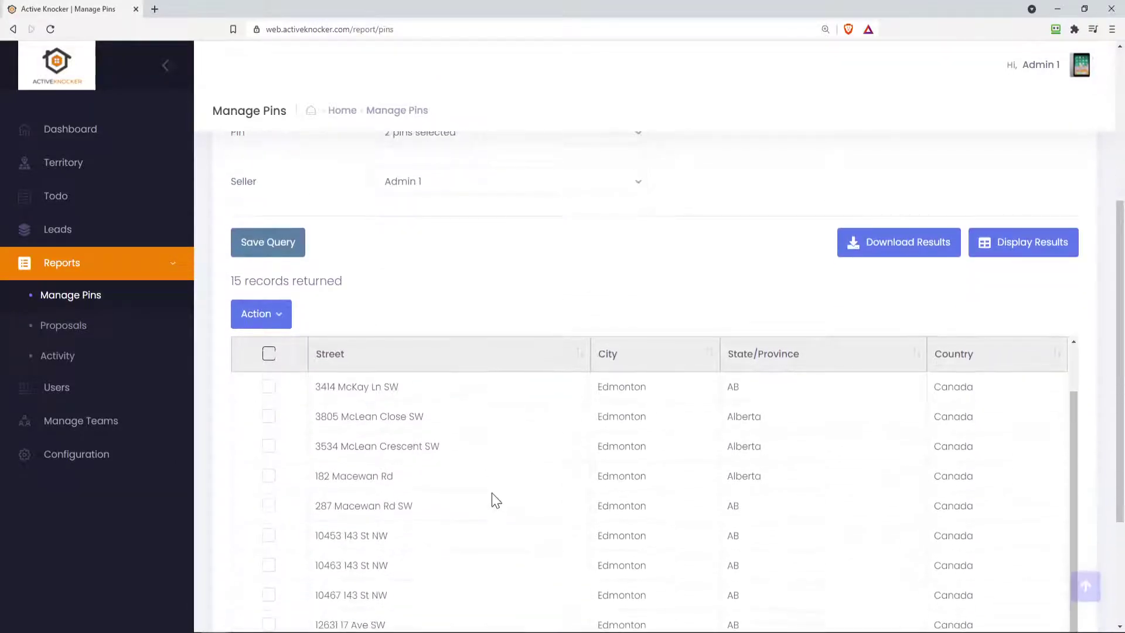
scroll(496, 500, up, 2)
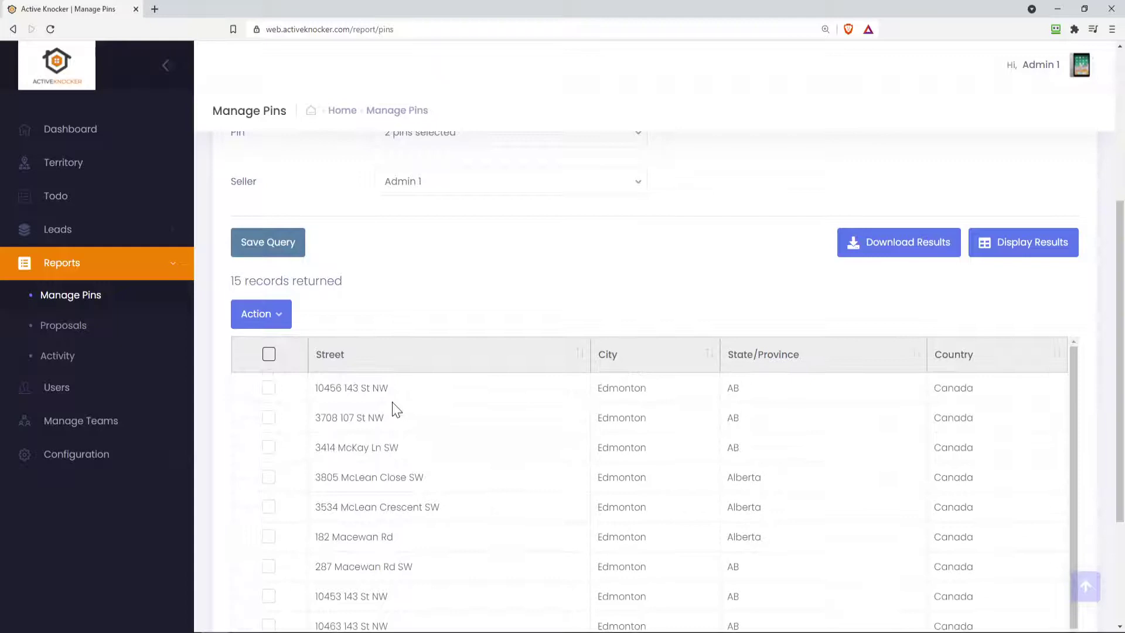
click(275, 322)
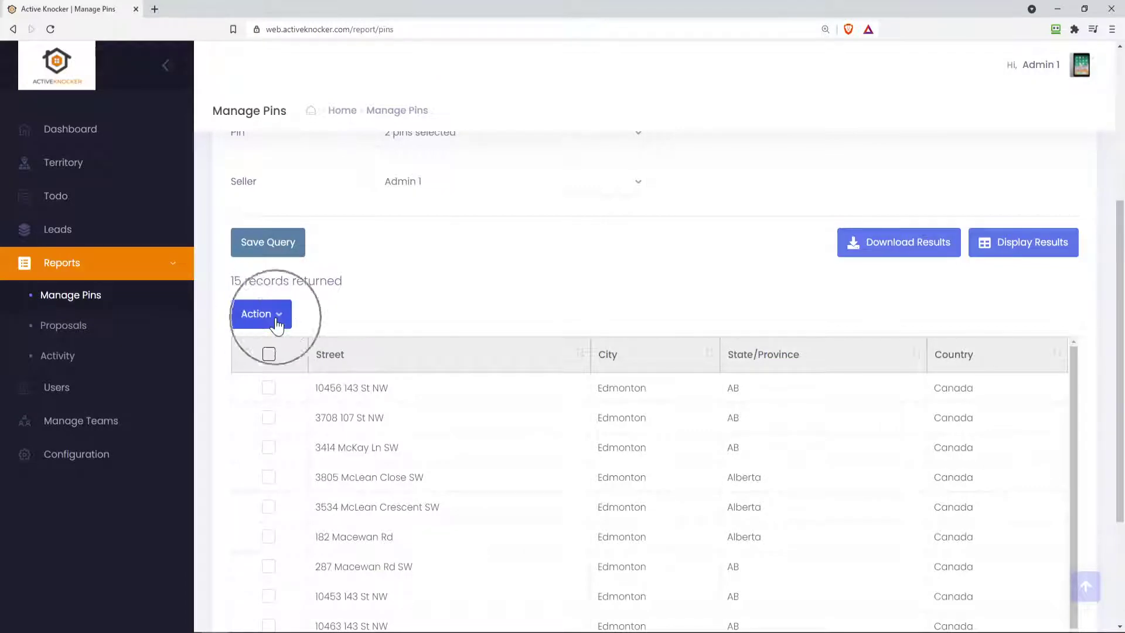
click(268, 389)
click(268, 417)
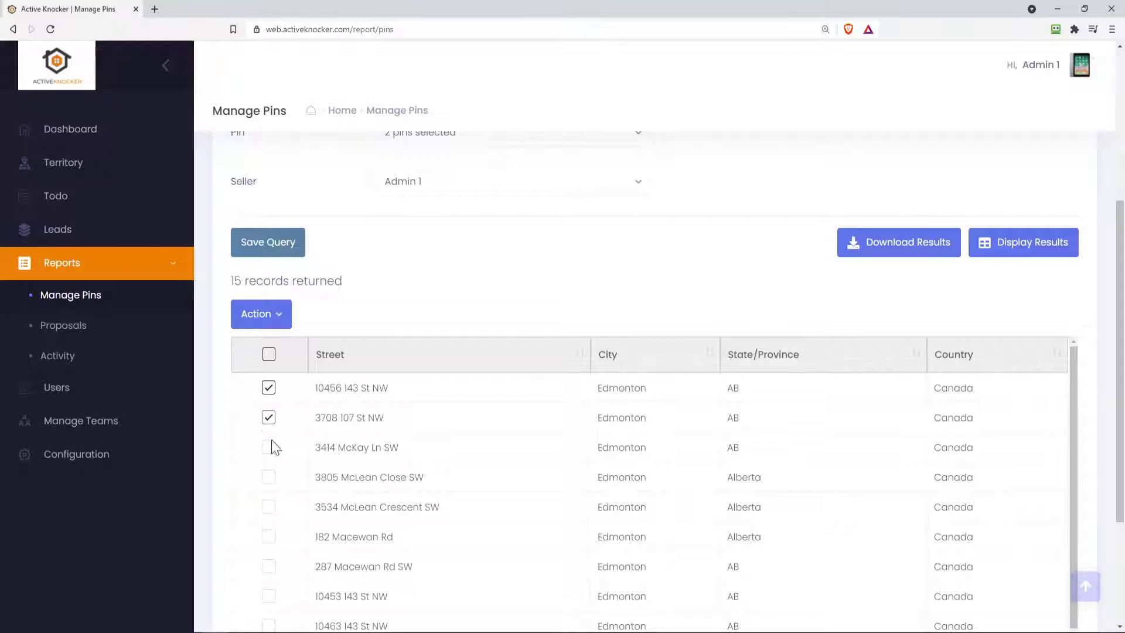
click(269, 447)
click(268, 477)
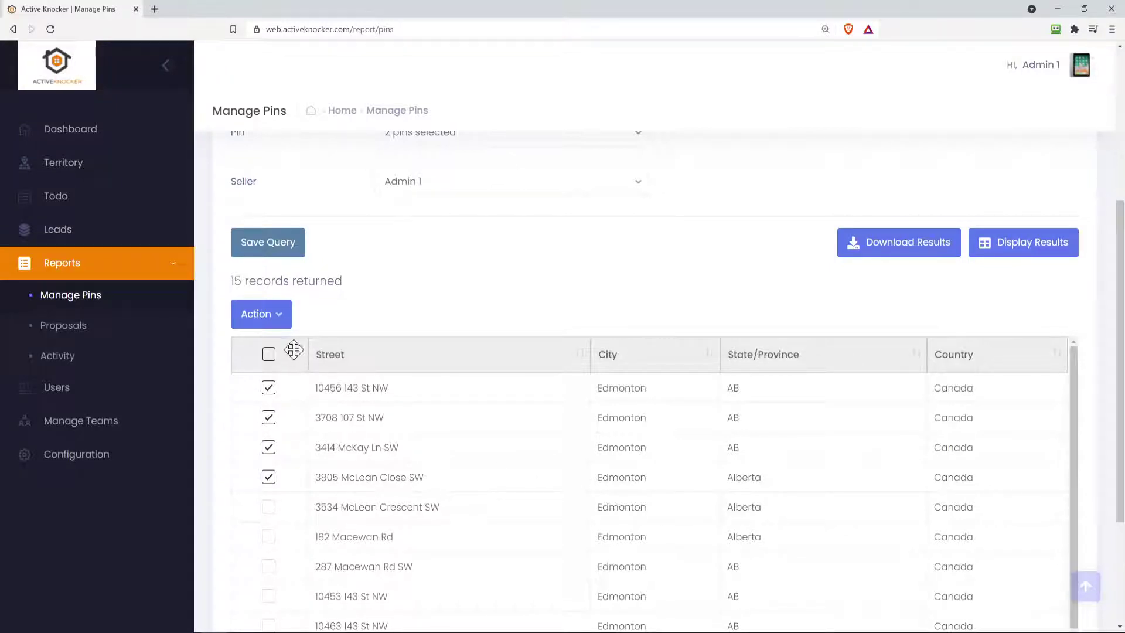
click(278, 327)
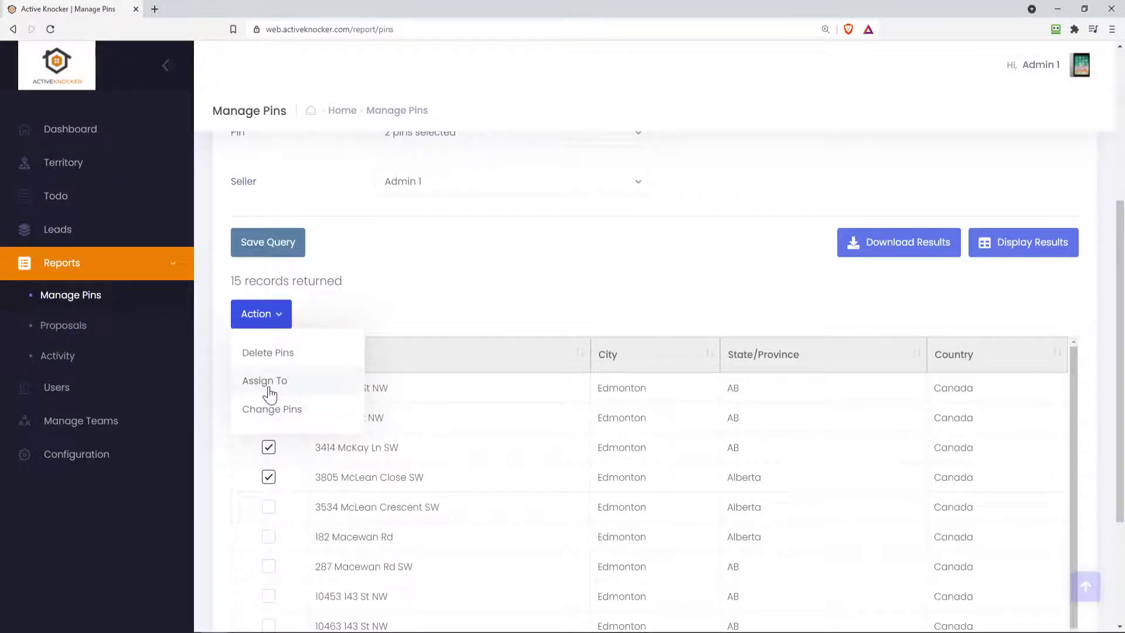
Use Action > Change Pins to set the four ticked pins to Contact Made.
click(284, 410)
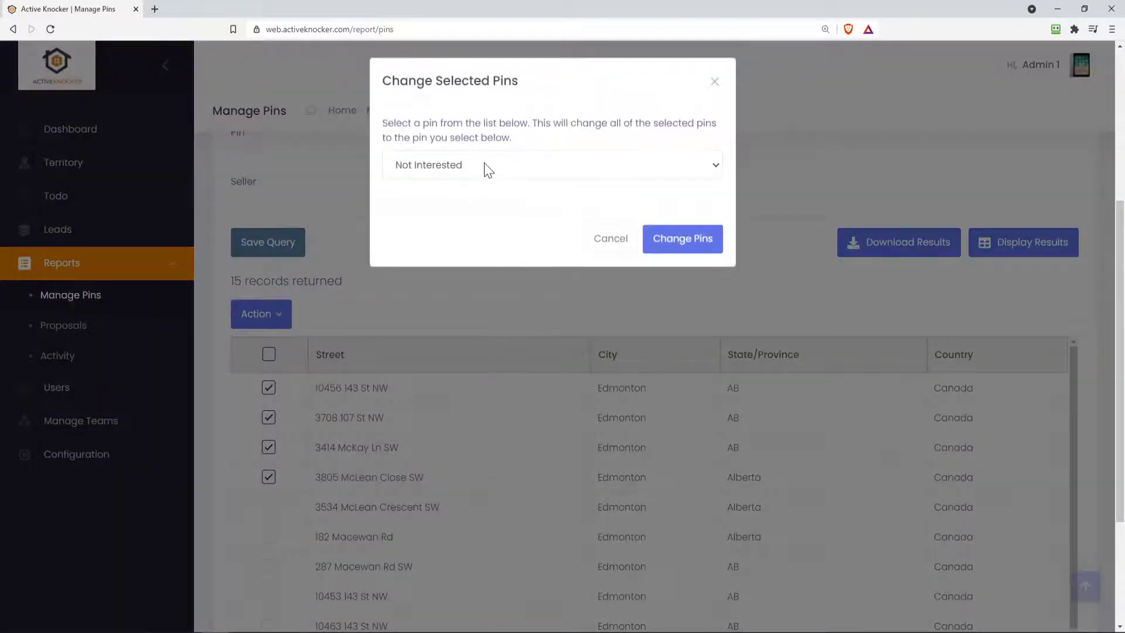
click(486, 169)
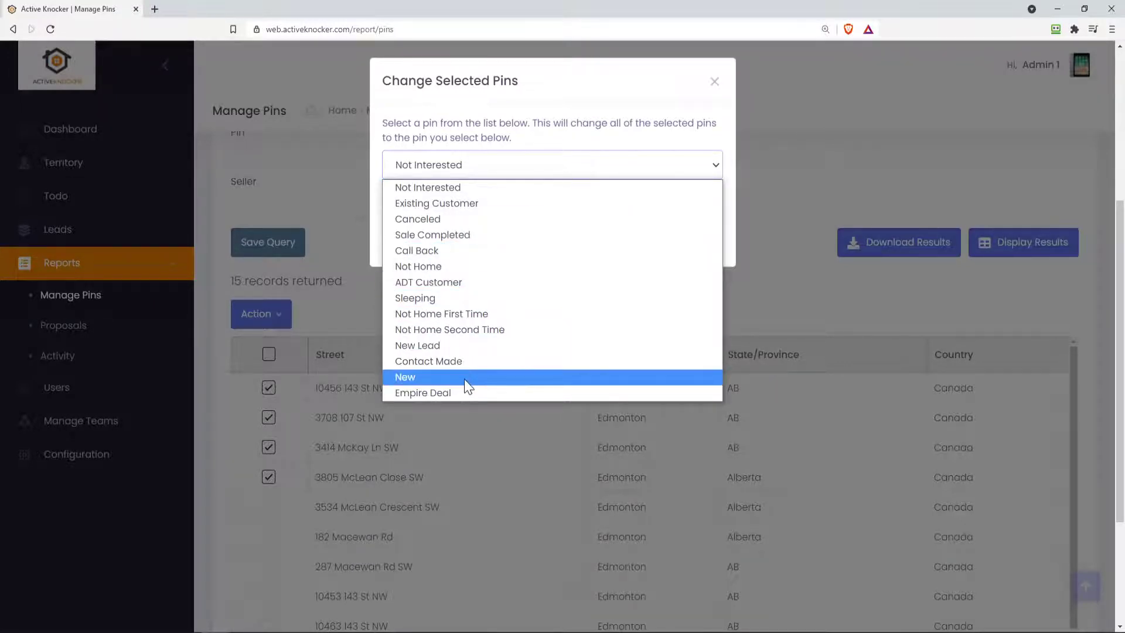
click(462, 362)
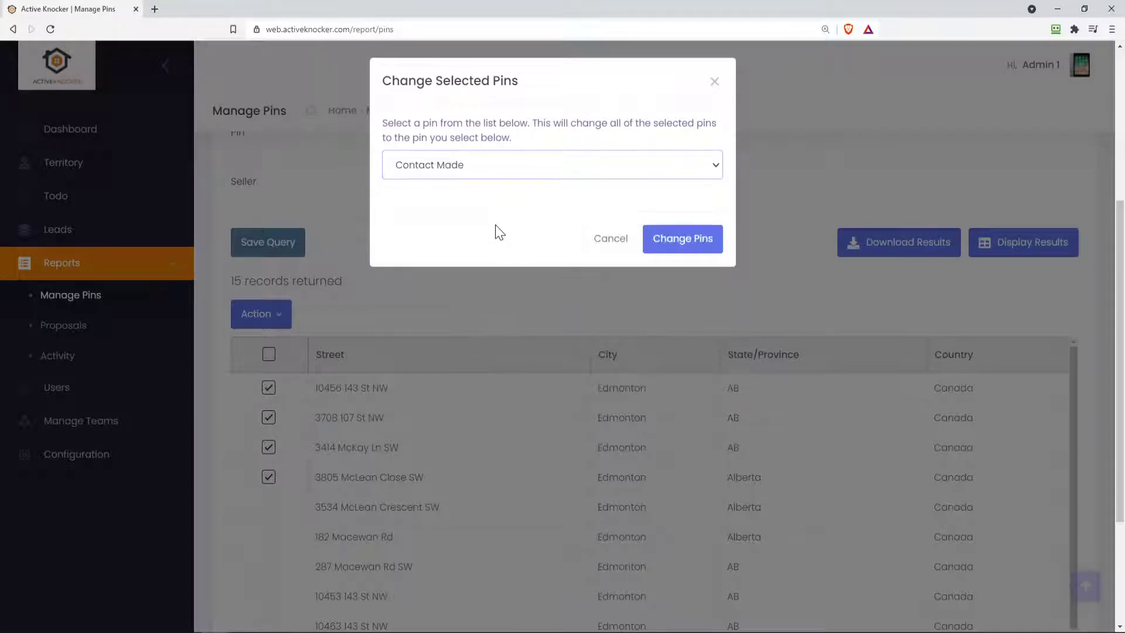
click(683, 241)
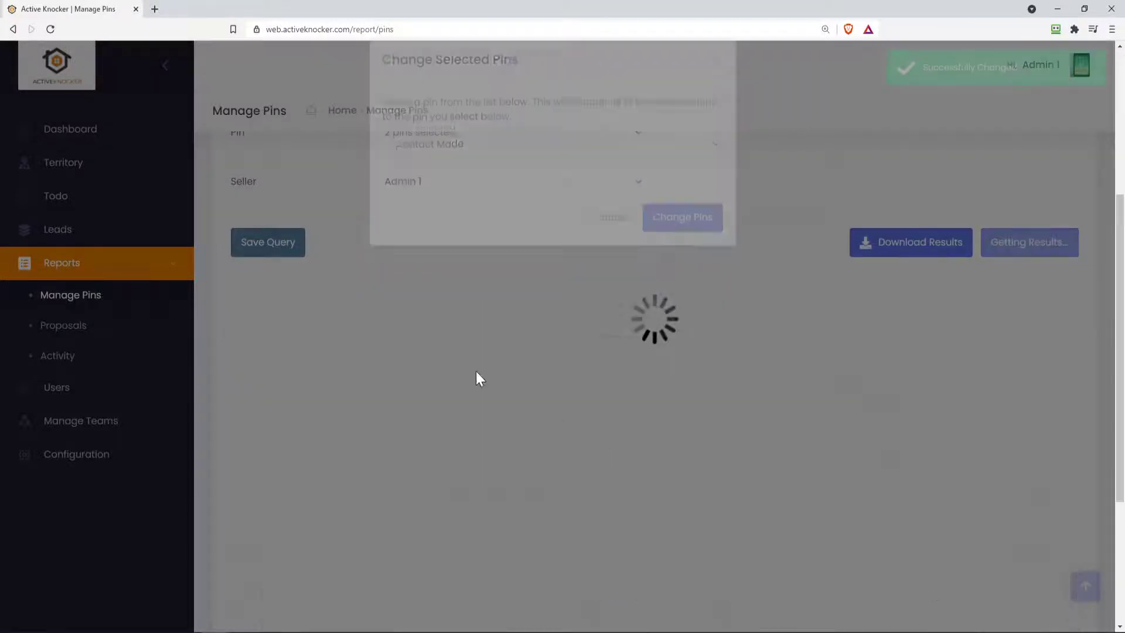
scroll(416, 433, down, 1)
scroll(442, 432, up, 7)
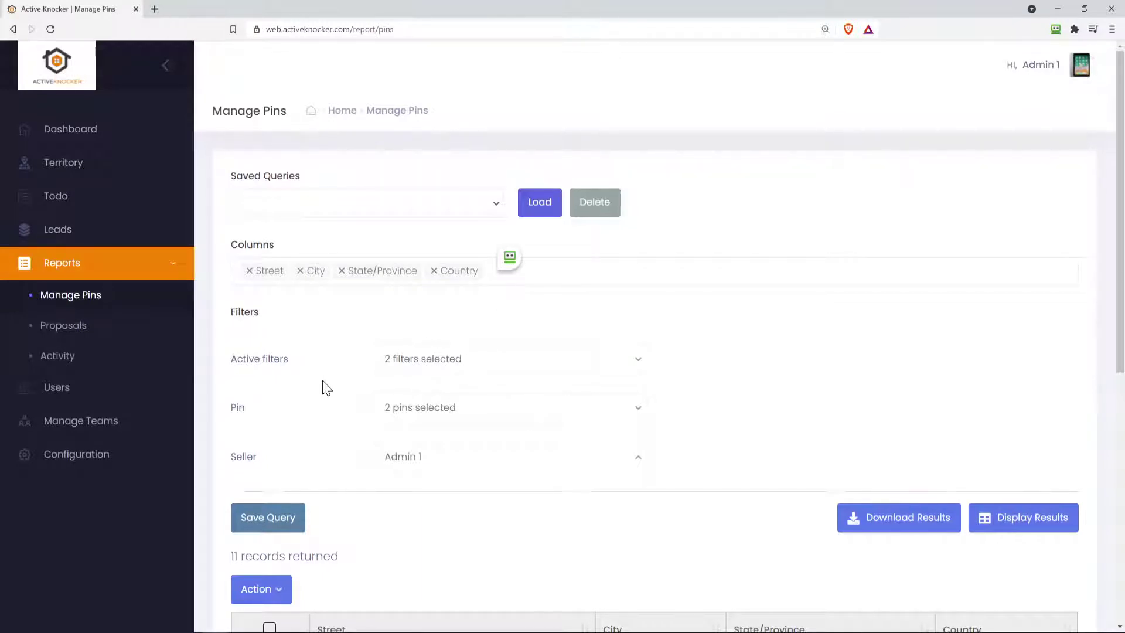
View the Proposals report and its filter dialog without changes, then move to the Activity report.
click(71, 329)
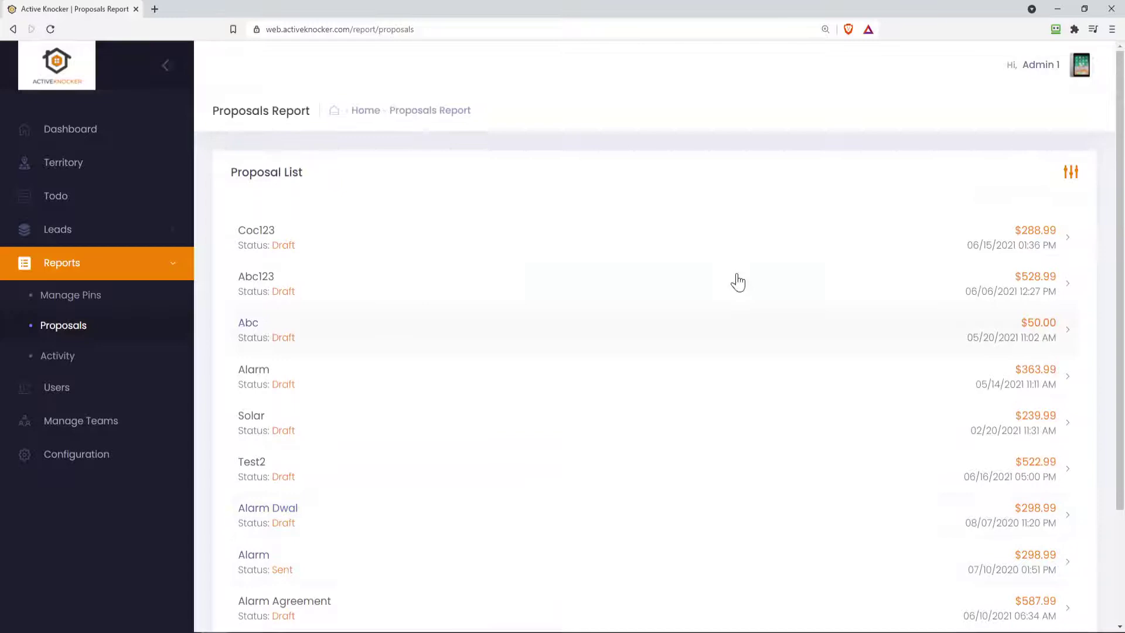
click(1070, 173)
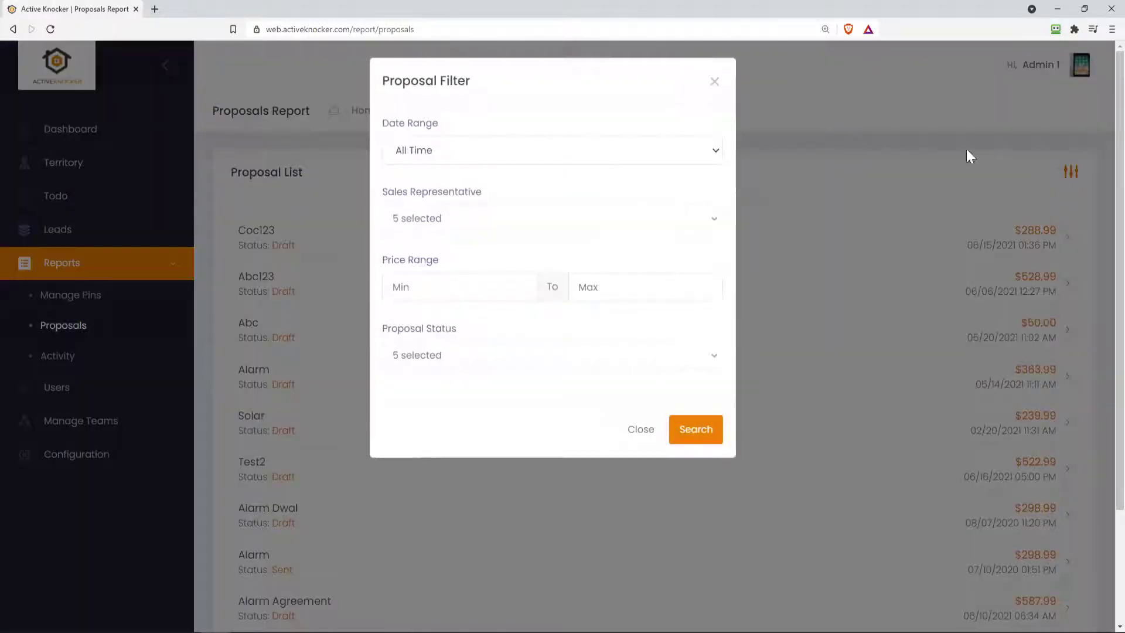
click(716, 83)
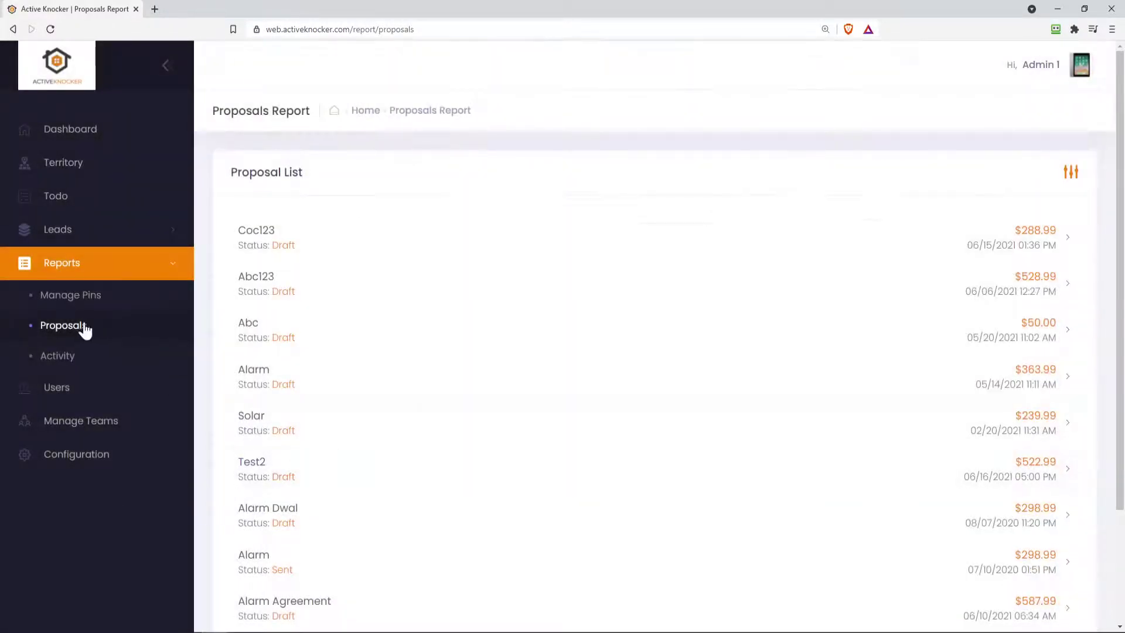
click(75, 361)
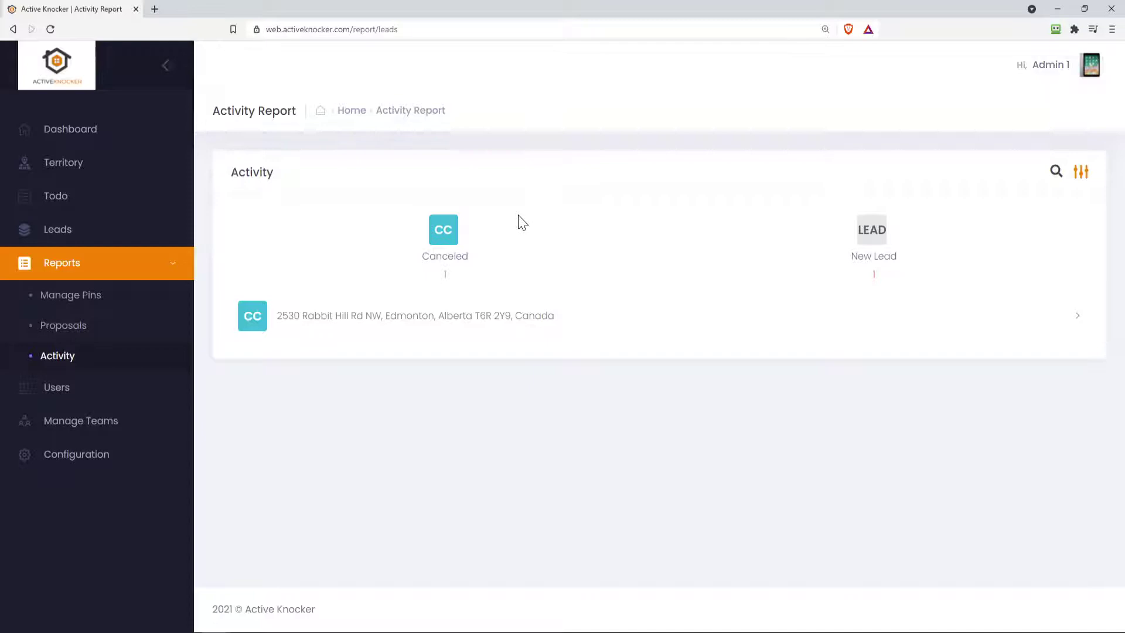
Filter the Activity report to a This Month date range and rerun the search.
click(1081, 172)
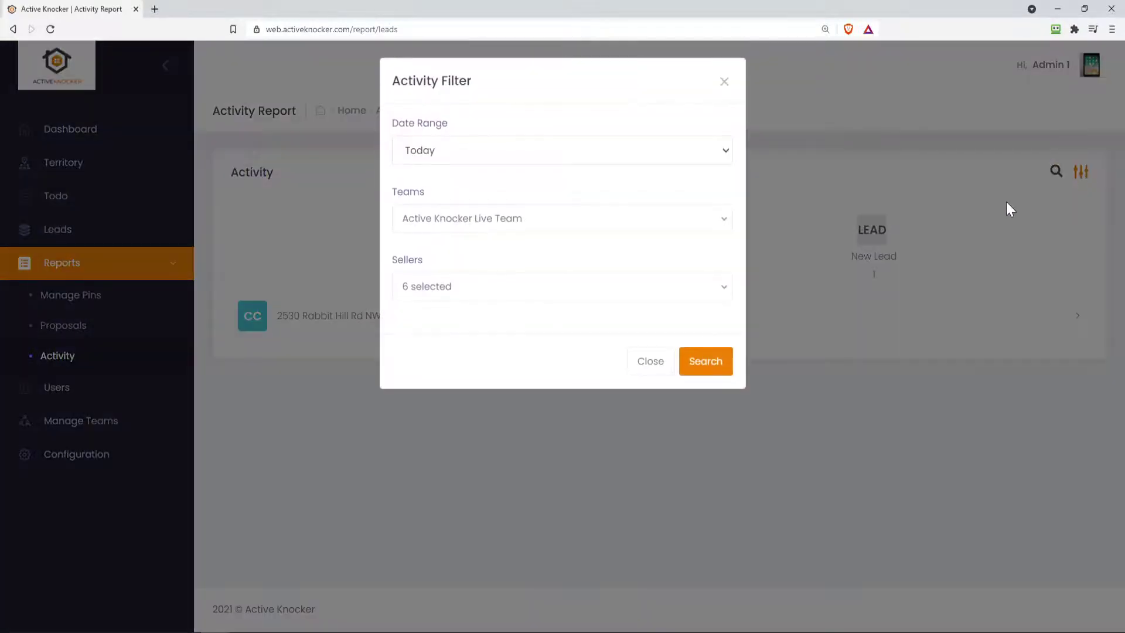
click(500, 155)
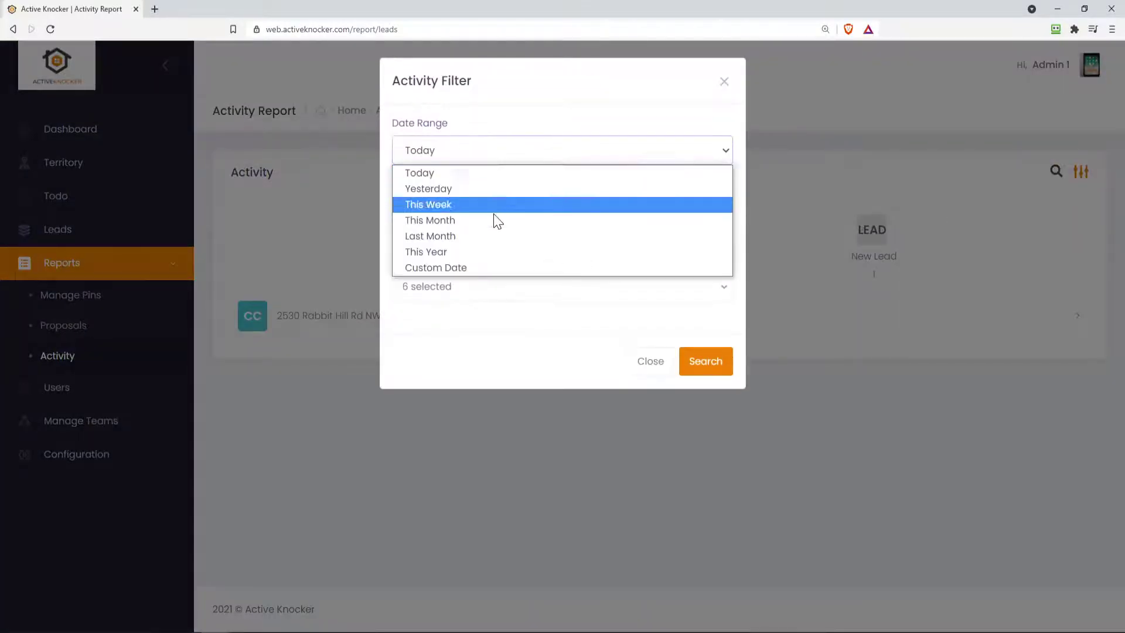
click(495, 220)
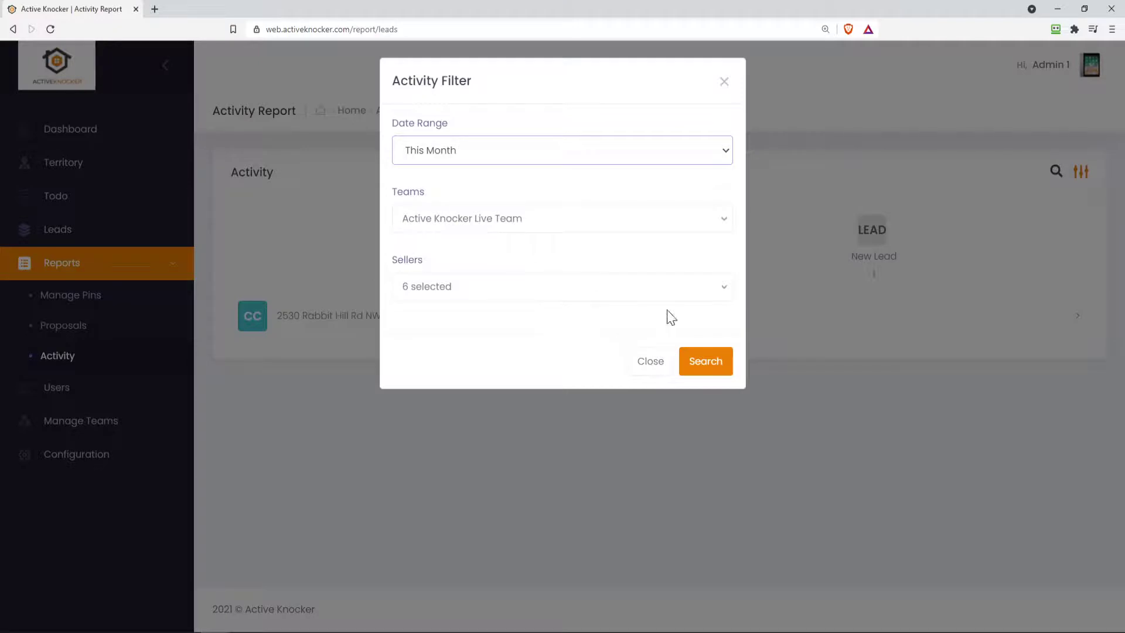
click(703, 368)
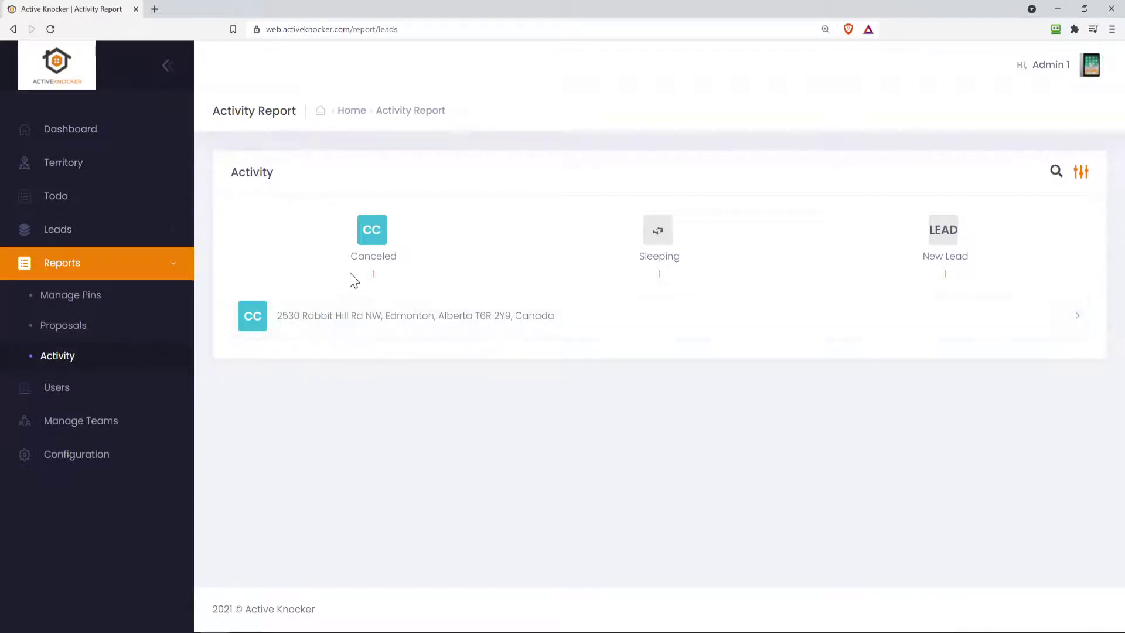
Go to the Users list and open the Sales Rep 1 user's details.
click(62, 389)
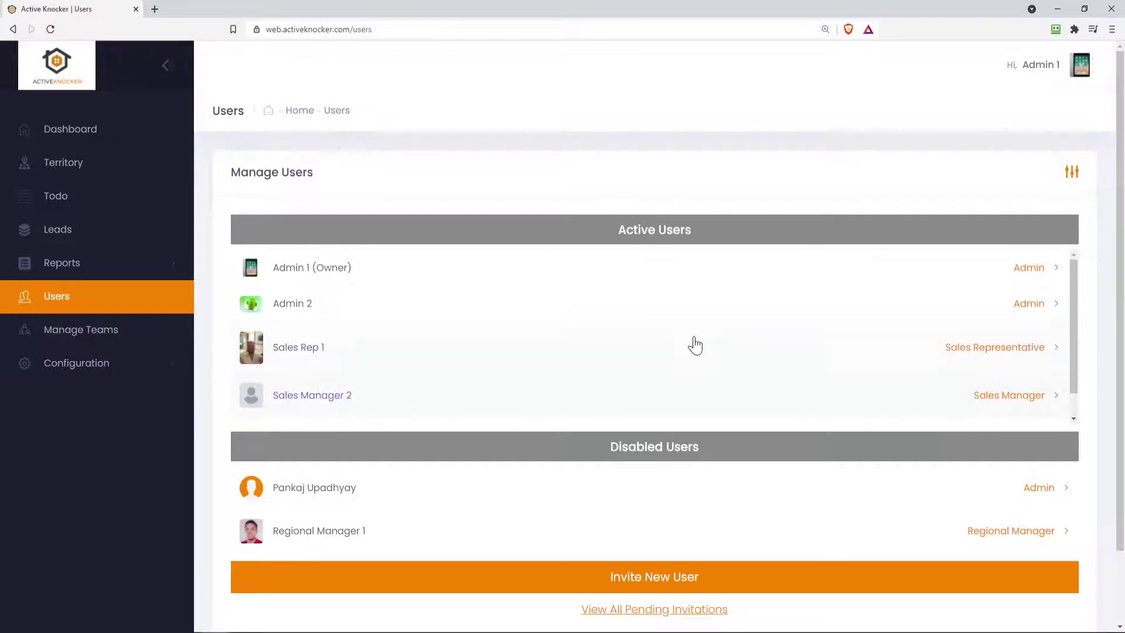
scroll(809, 592, down, 1)
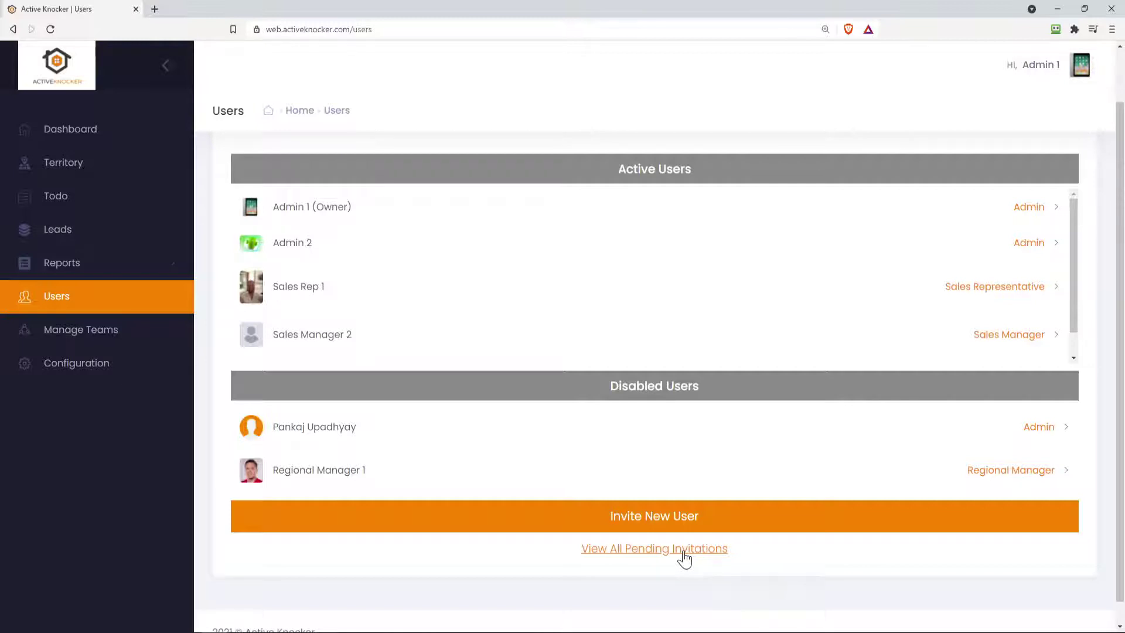
scroll(684, 558, up, 1)
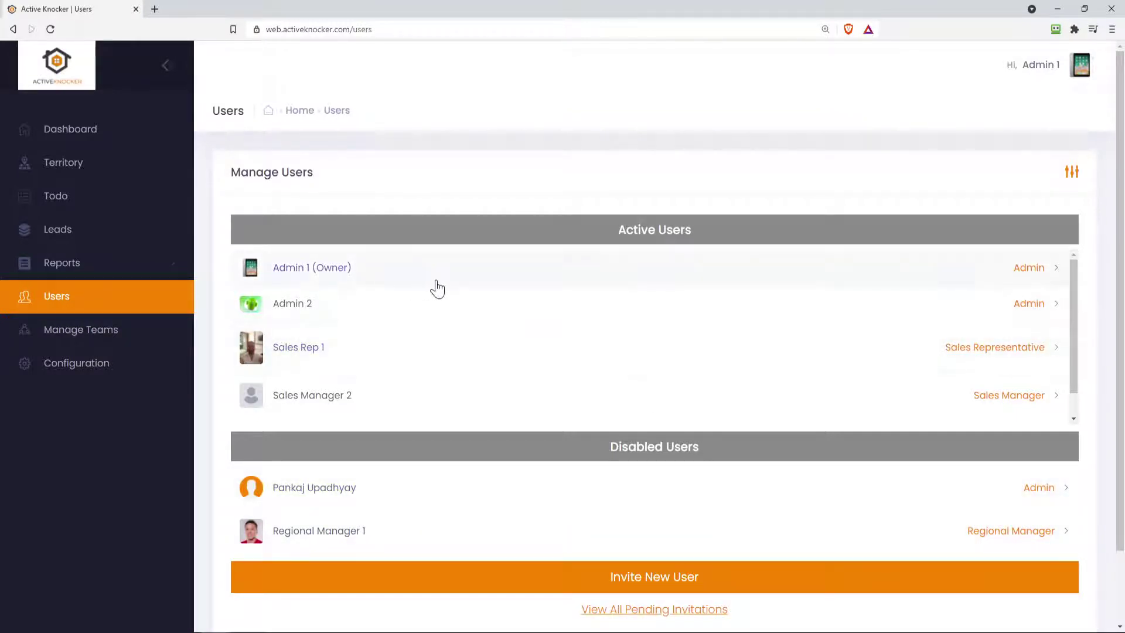
click(510, 352)
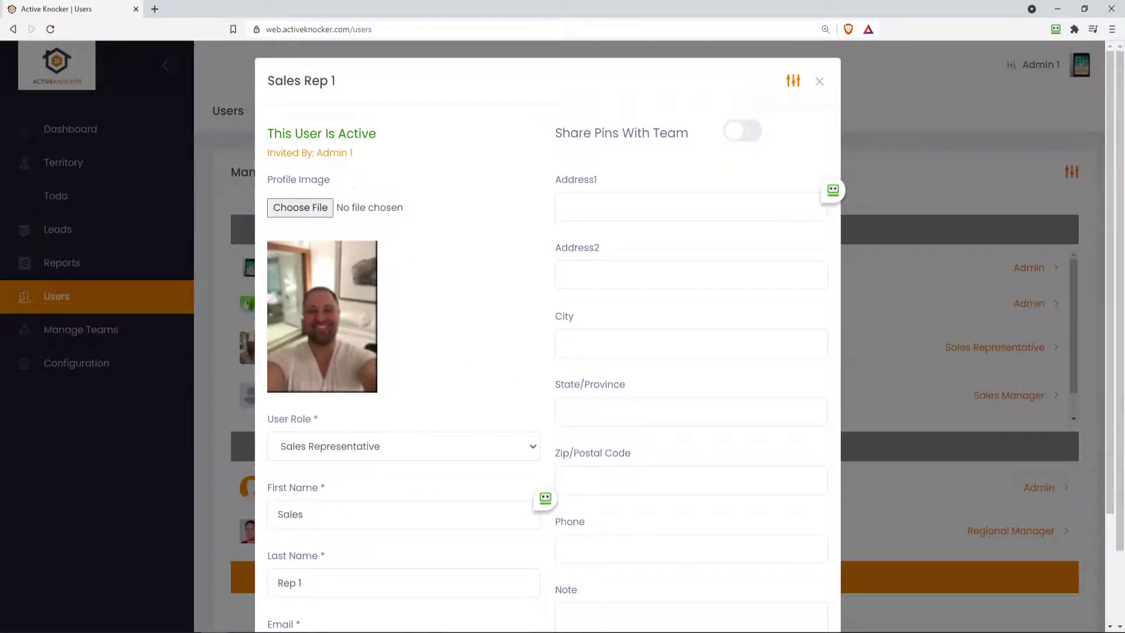
Switch on Share Pins With Team for Sales Rep 1 and save the profile.
drag(353, 153, 313, 152)
click(441, 186)
click(745, 136)
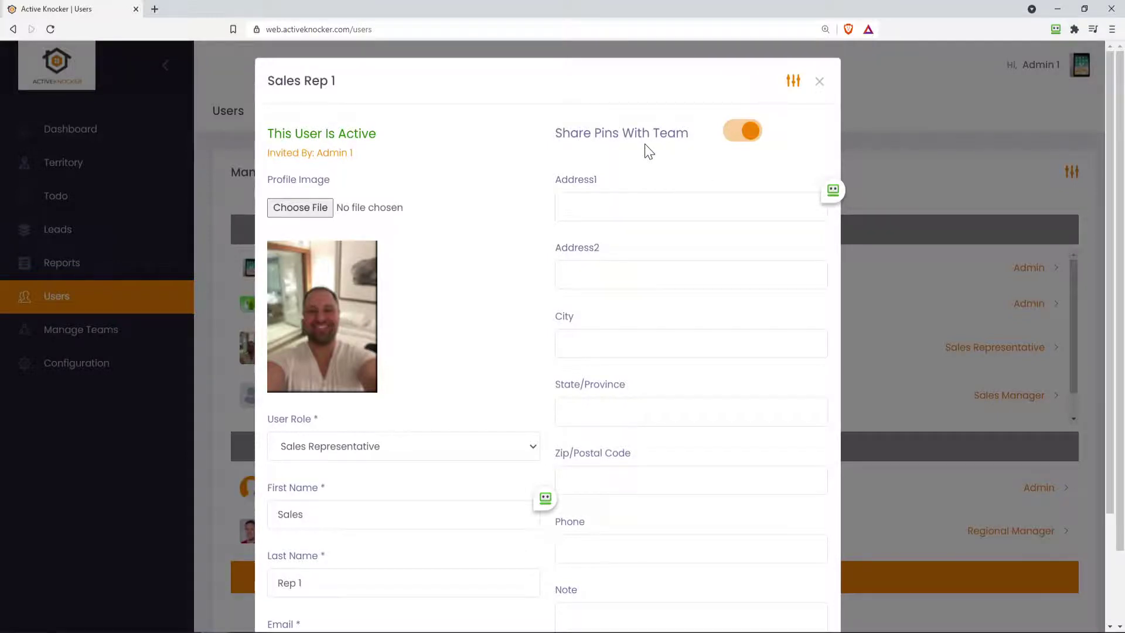
scroll(649, 151, down, 3)
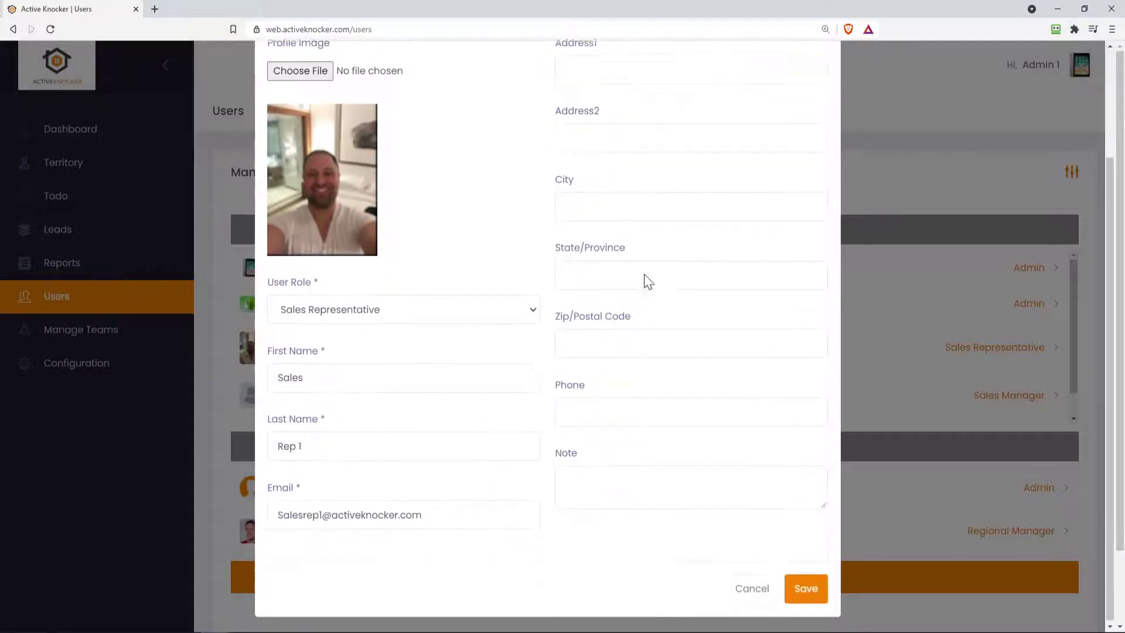
click(805, 592)
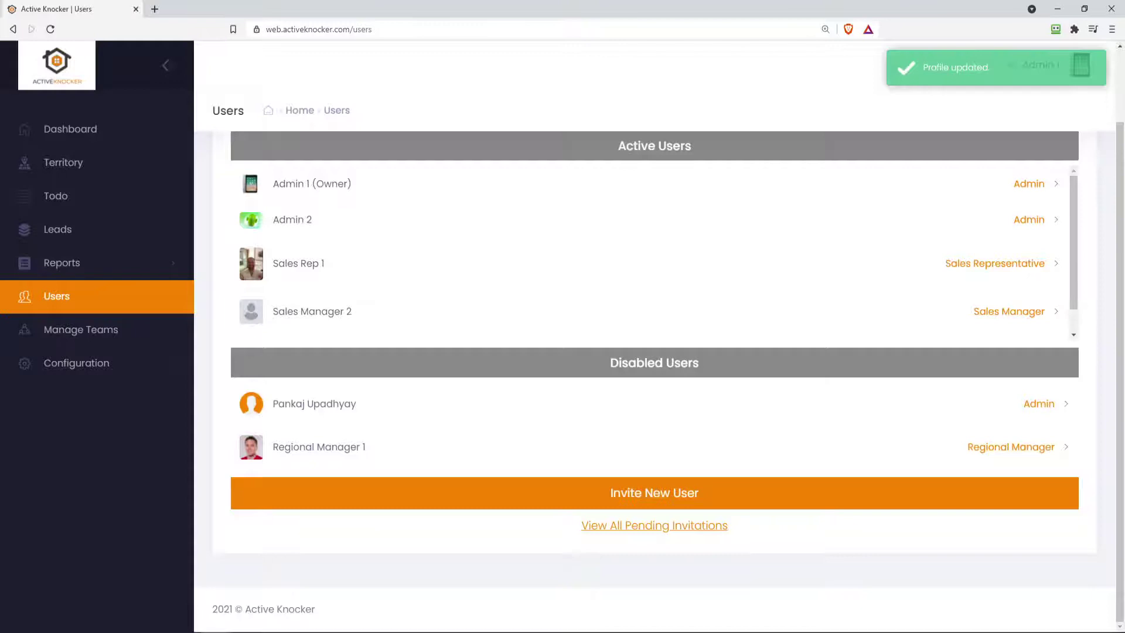
Open Manage Teams showing Active Knocker Live Team and expand the Configuration submenu.
scroll(655, 375, up, 2)
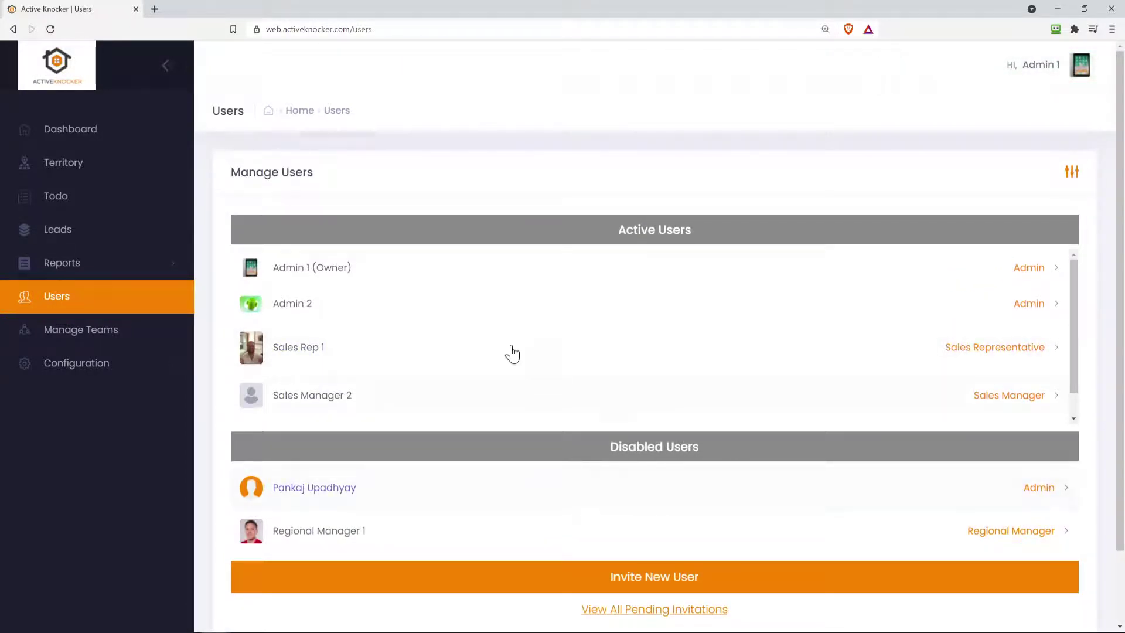
click(132, 332)
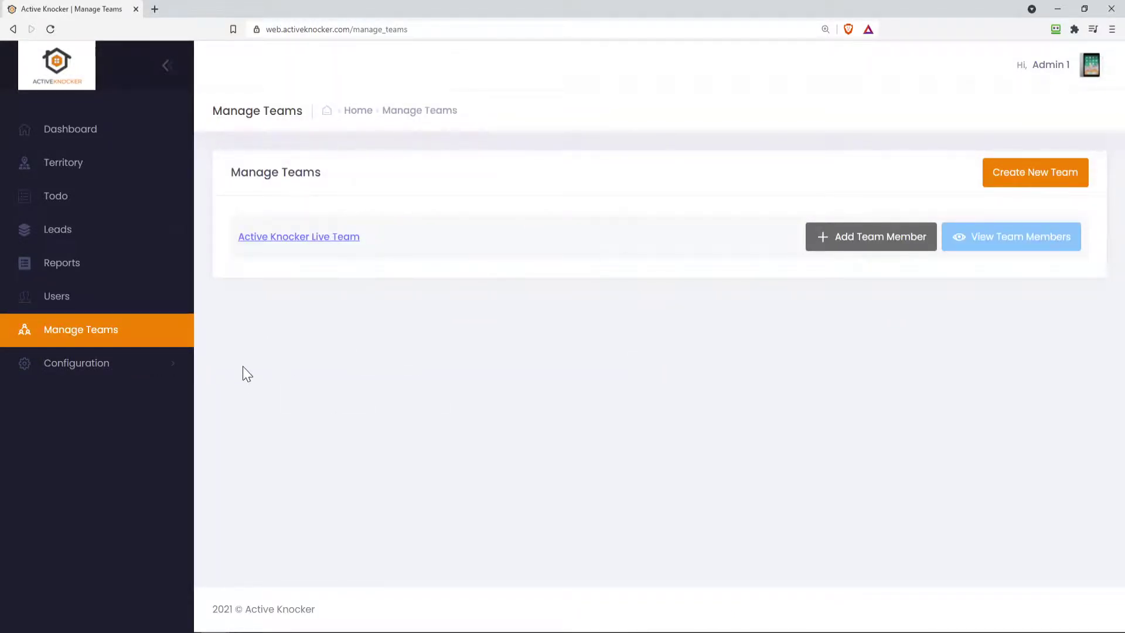
click(121, 365)
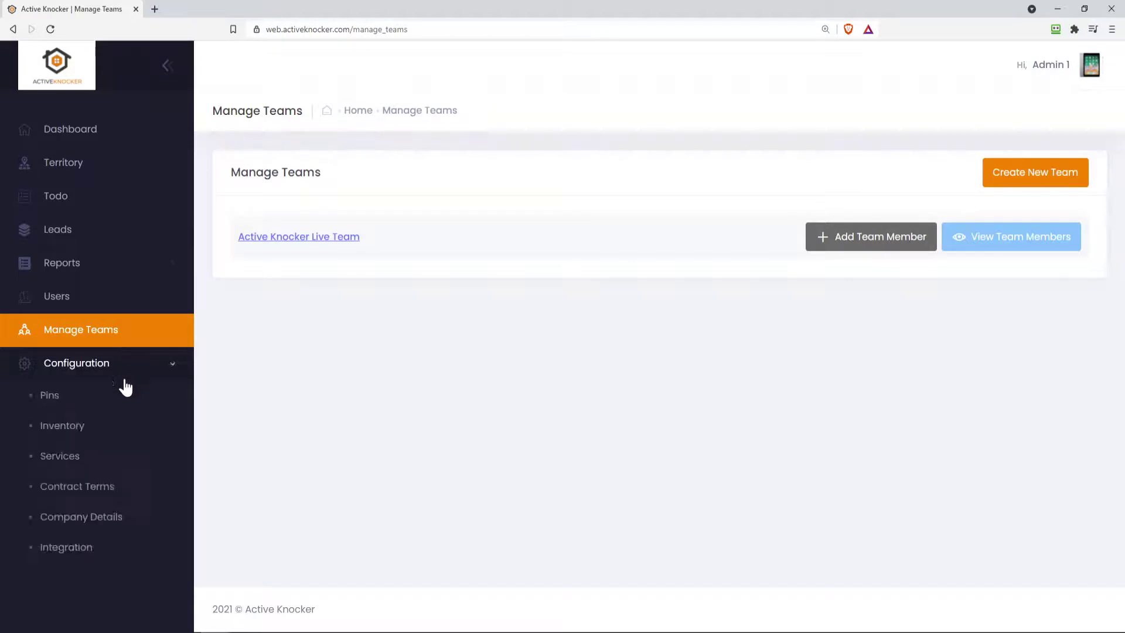
Look over the Pins statuses and Inventory Products list, then open the empty Kits page.
click(98, 402)
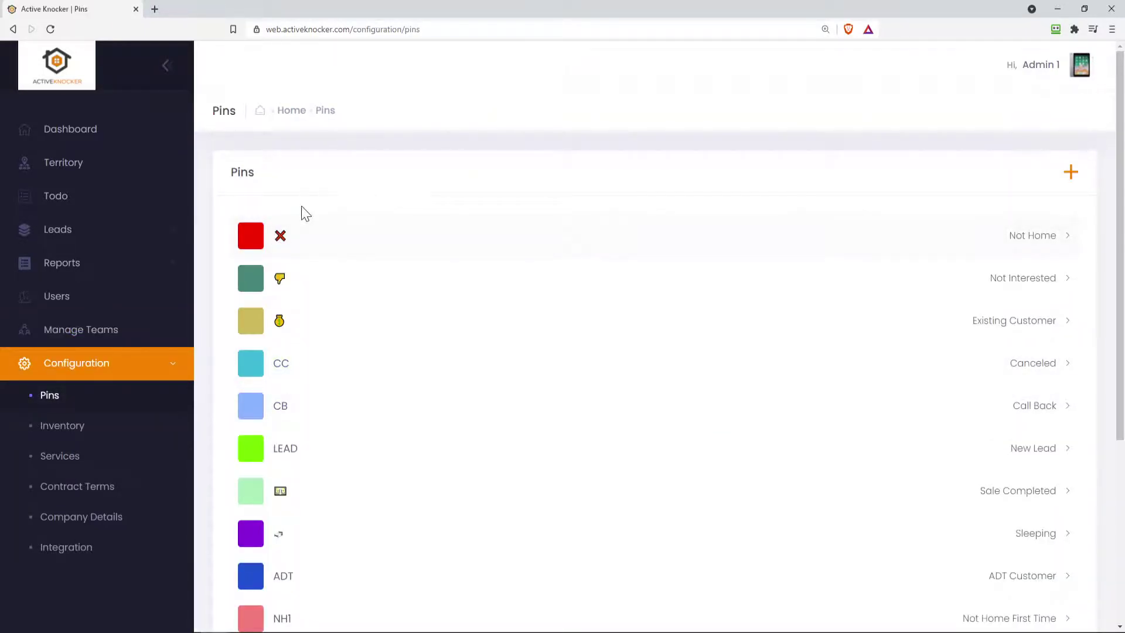
click(120, 437)
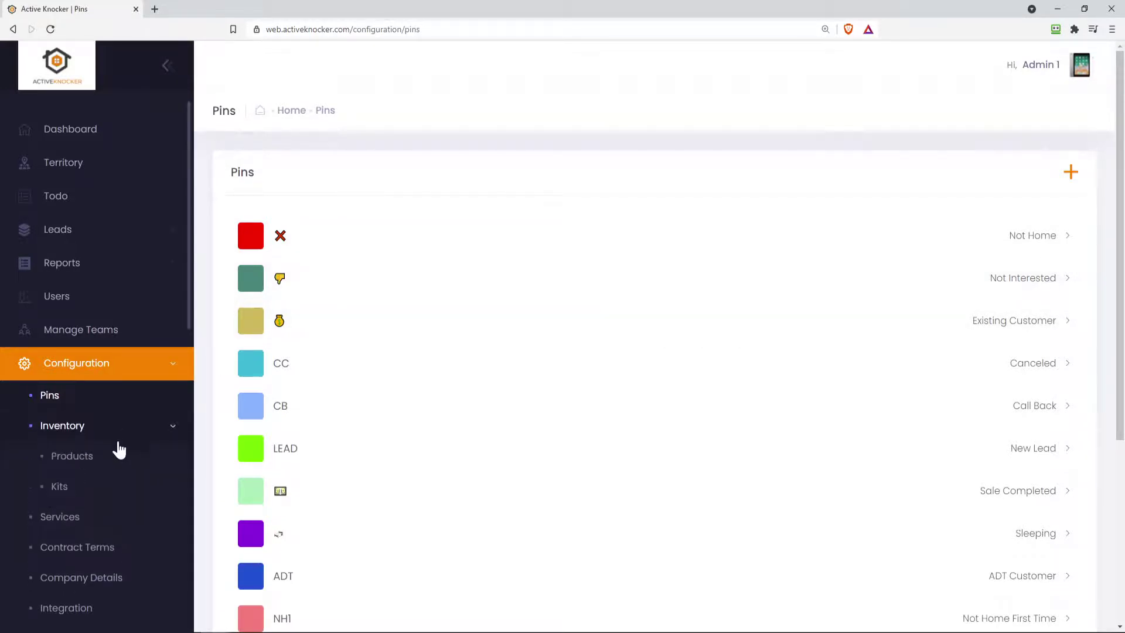
click(117, 459)
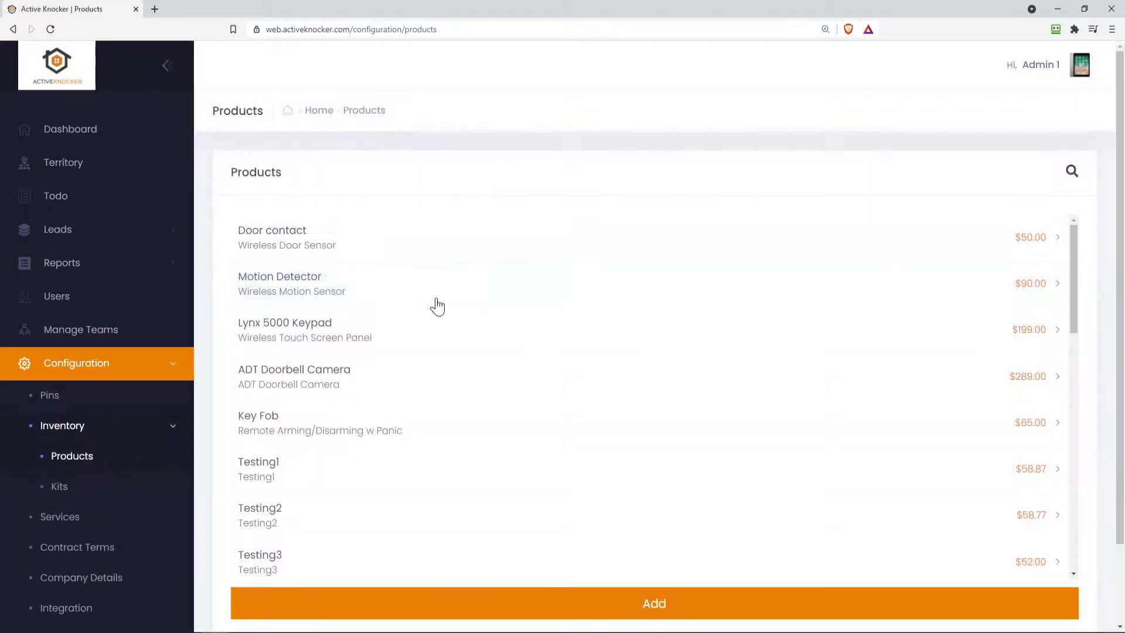
scroll(524, 301, down, 4)
scroll(527, 303, up, 5)
click(80, 495)
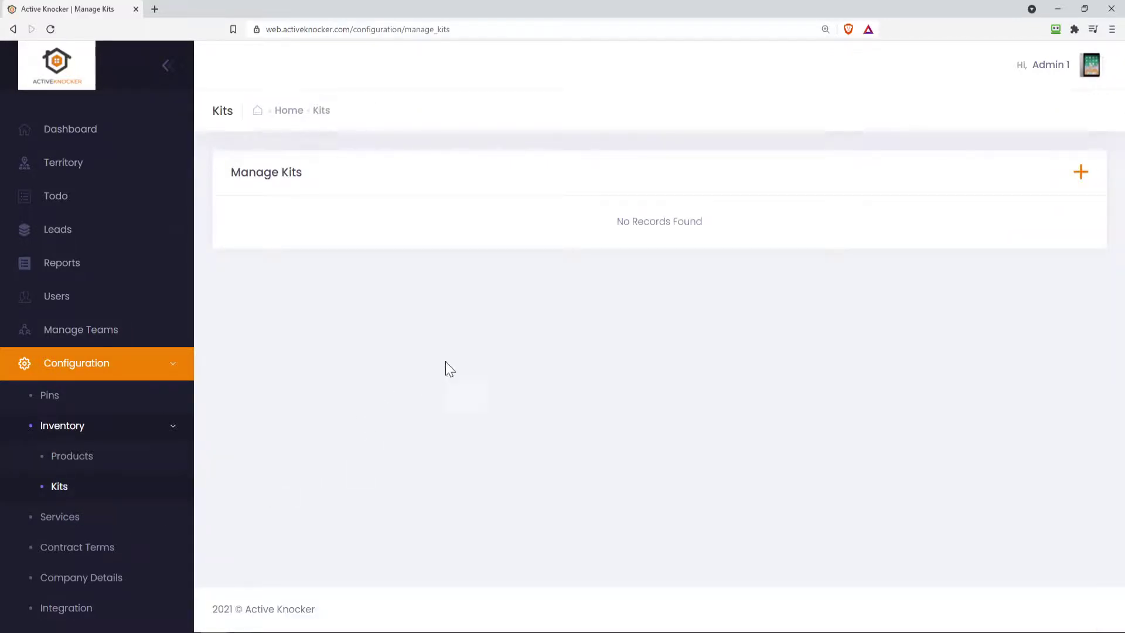
Start a new kit named 'Solar 5000' containing Door contact, Motion Detector and Lynx 5000 Keypad.
click(1078, 178)
click(292, 150)
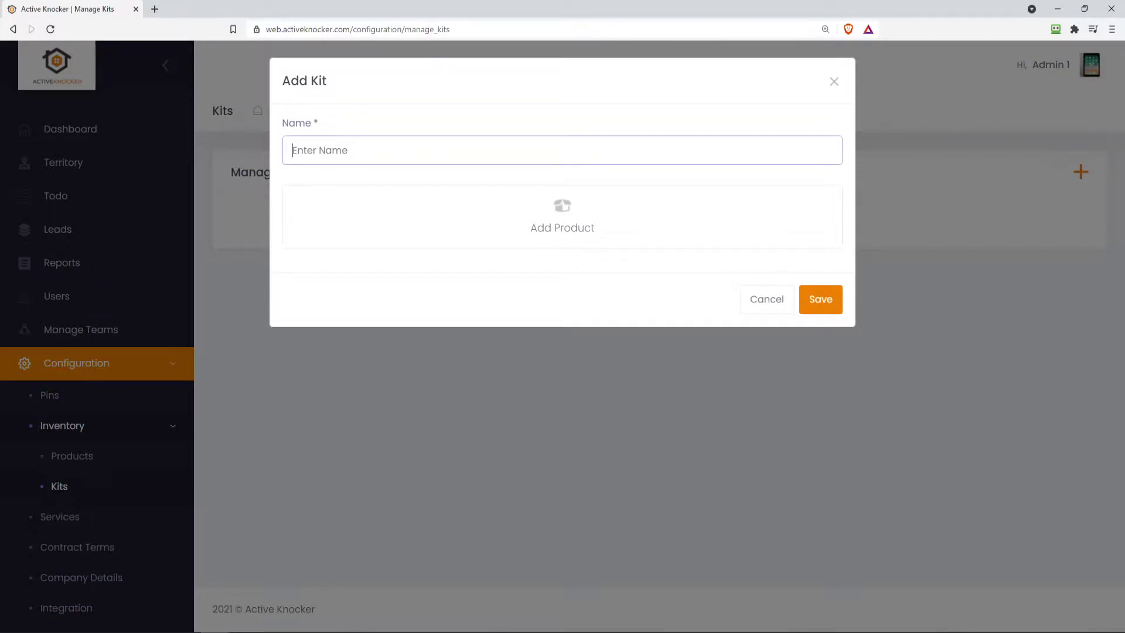
text(Solar 5000)
click(593, 216)
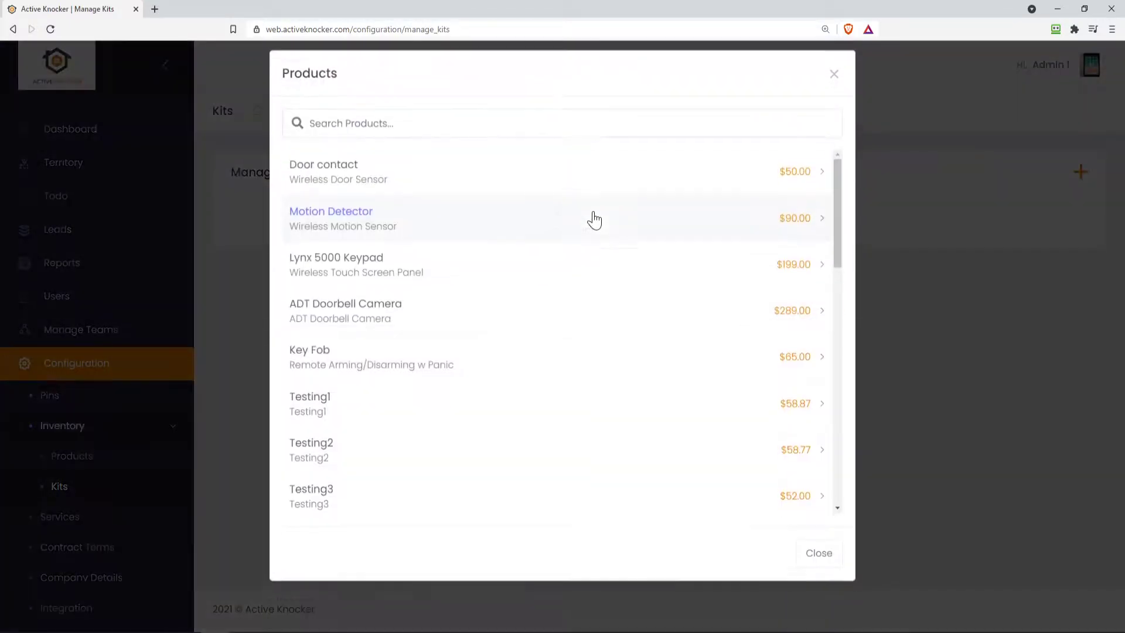
click(467, 187)
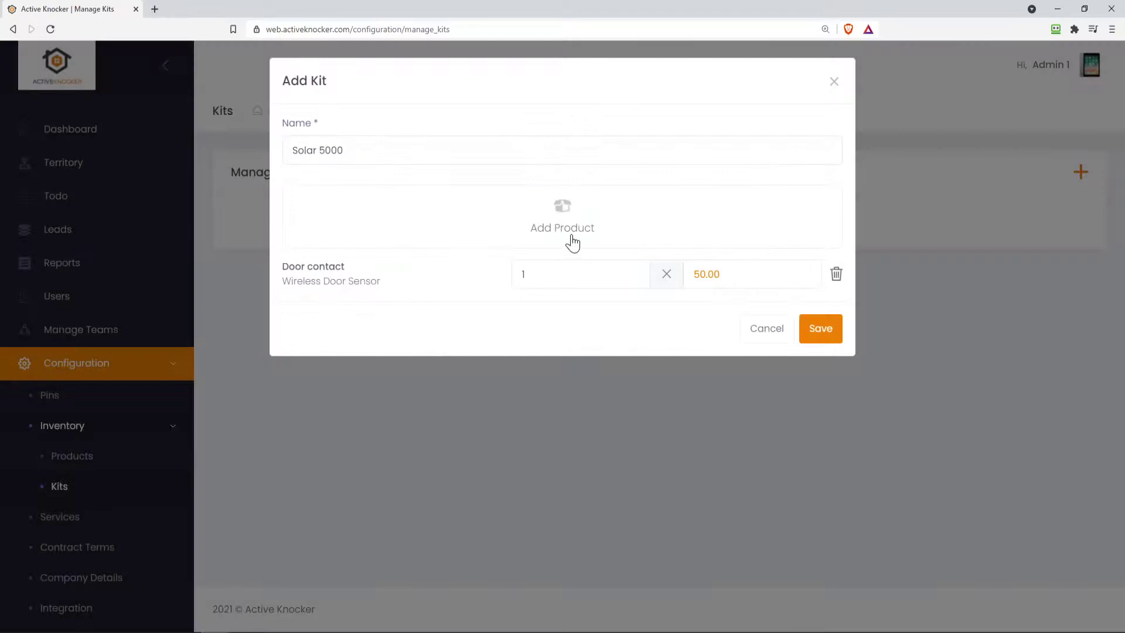
click(569, 227)
click(389, 242)
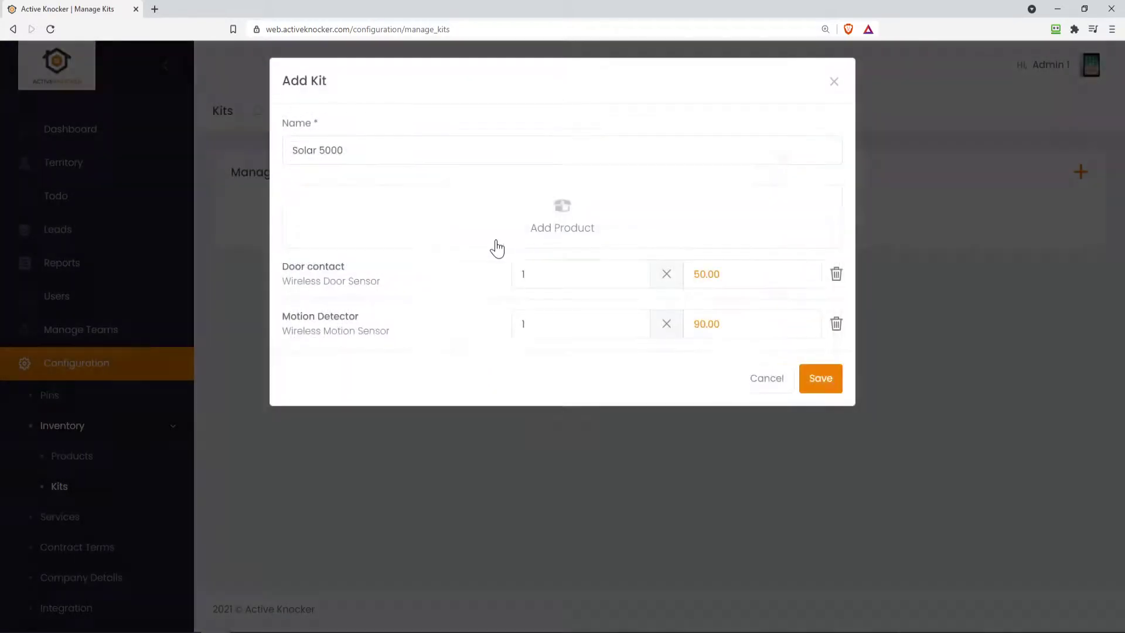
click(579, 207)
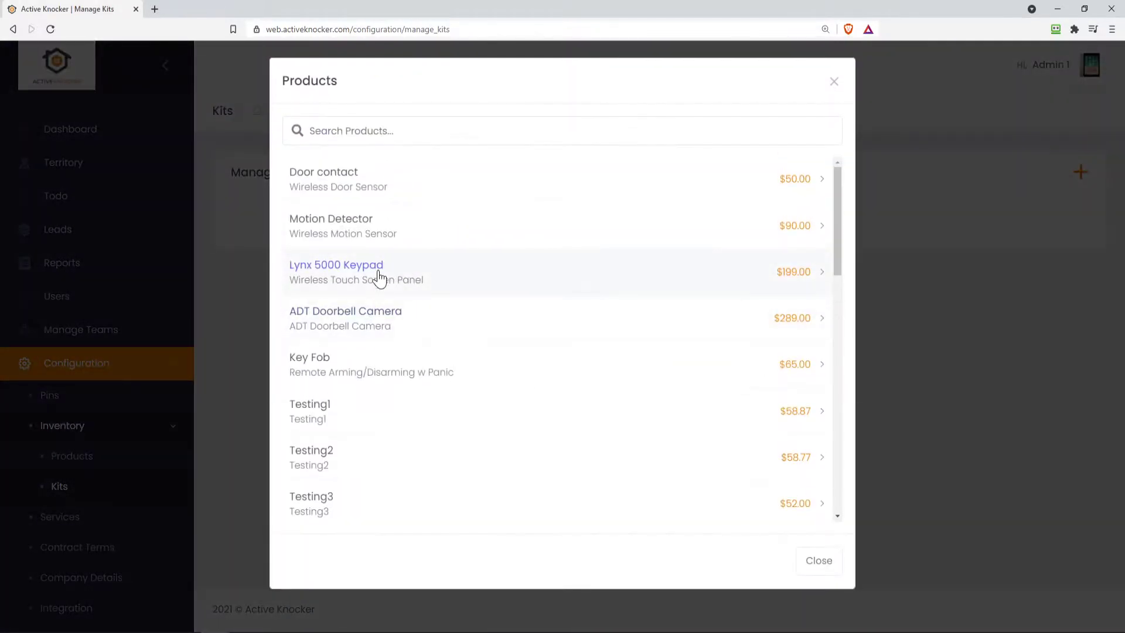
click(379, 279)
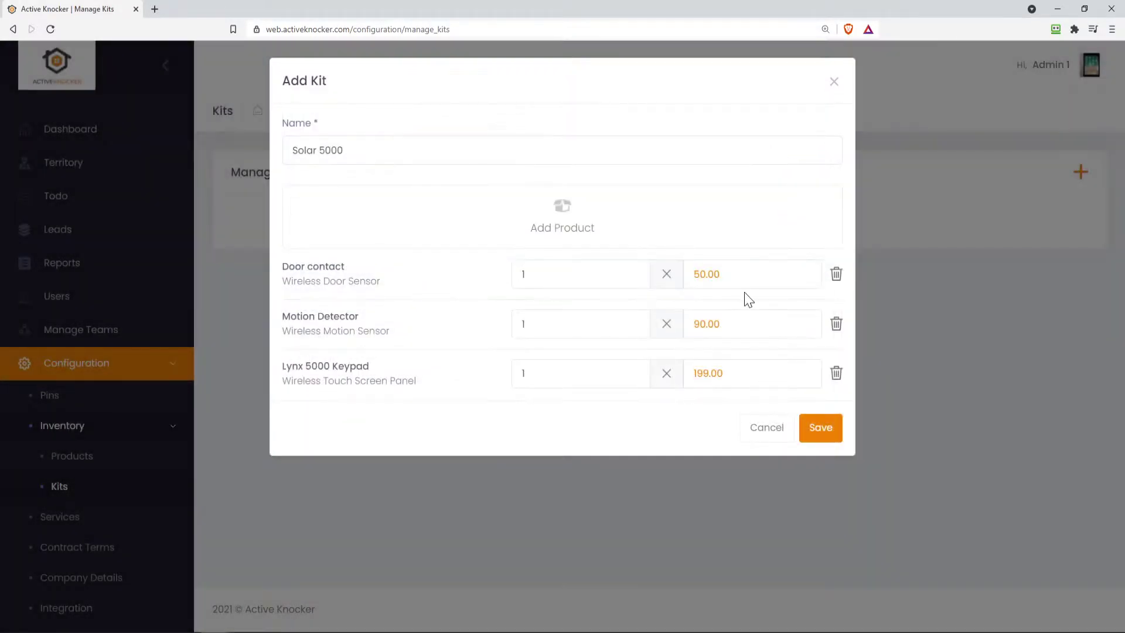
Set Door contact quantity 4 and price 0, Motion Detector quantity 3, and save the kit.
click(634, 271)
click(634, 271)
click(634, 270)
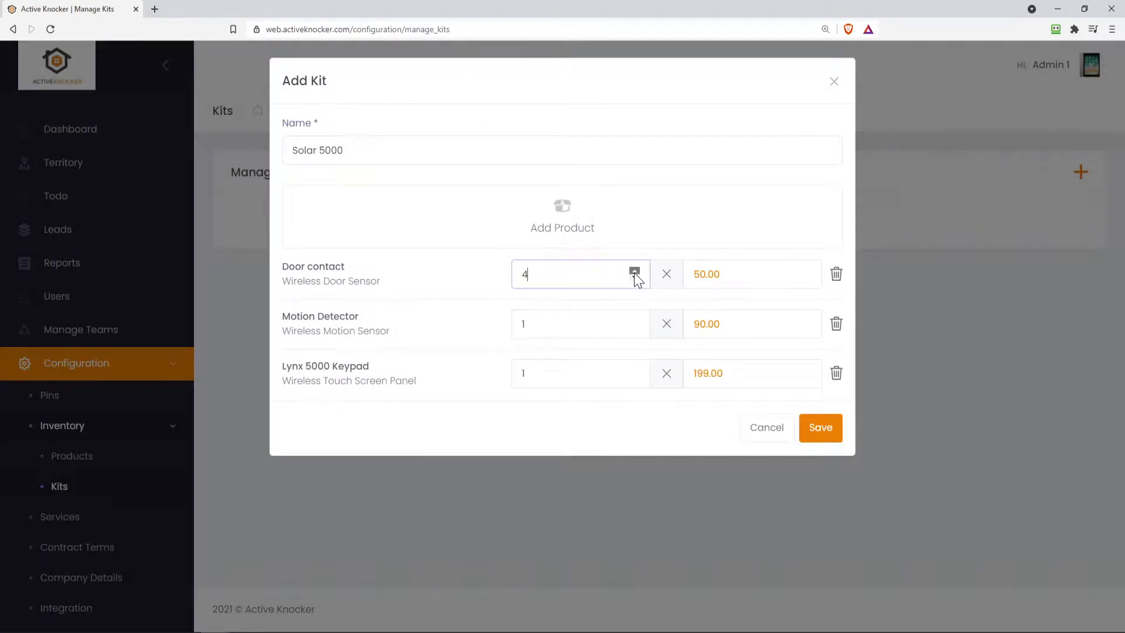
click(634, 320)
click(634, 321)
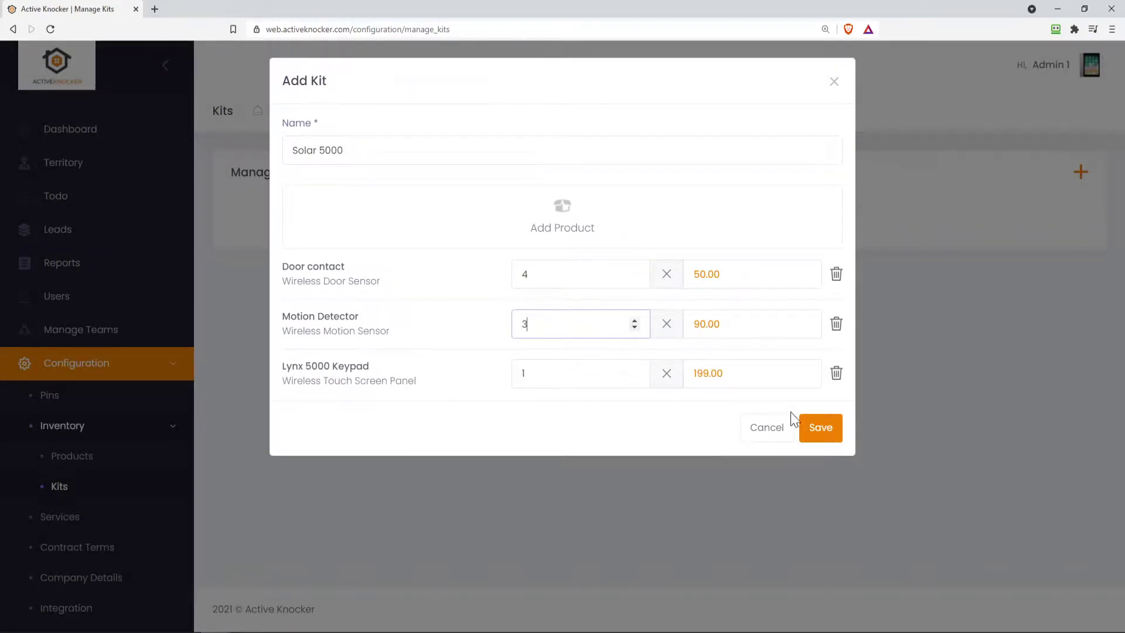
key(shift+Tab)
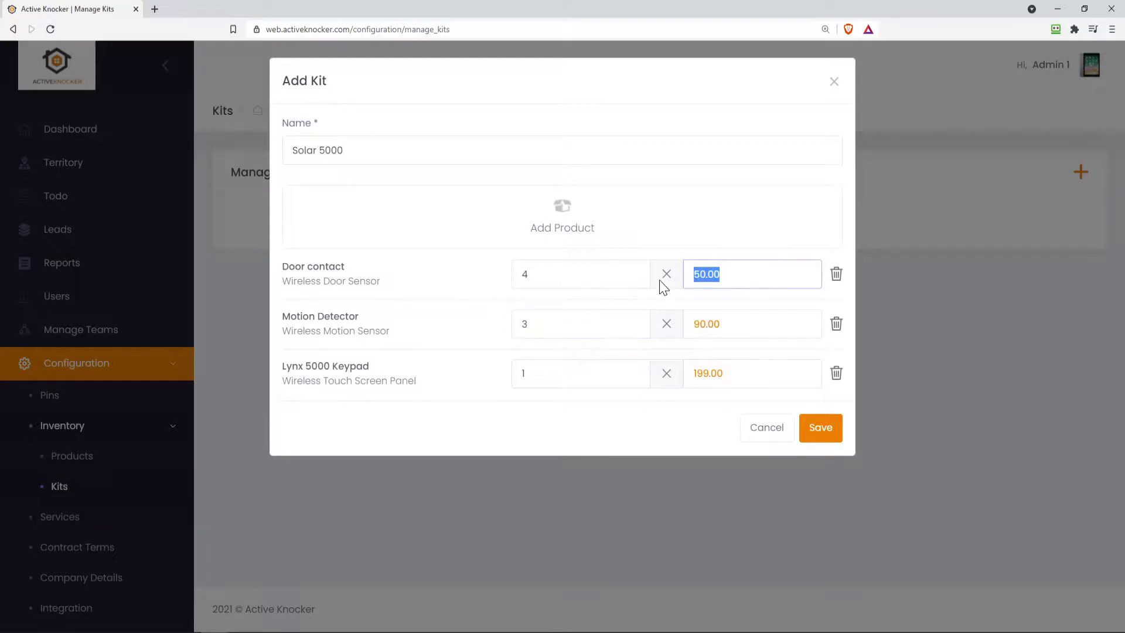
text(0)
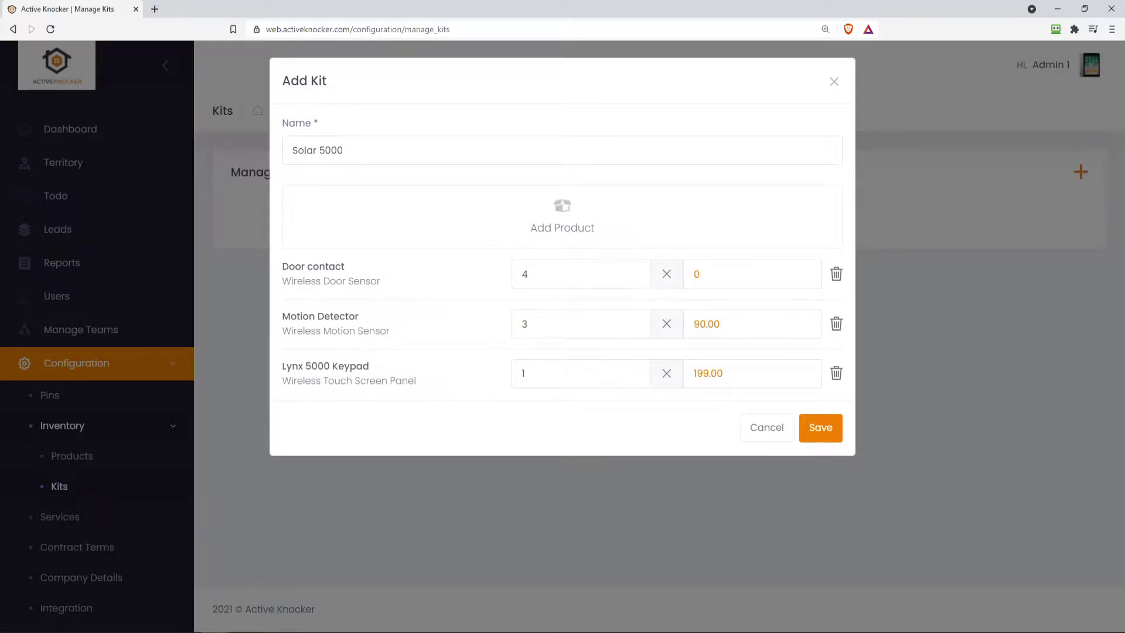
click(827, 434)
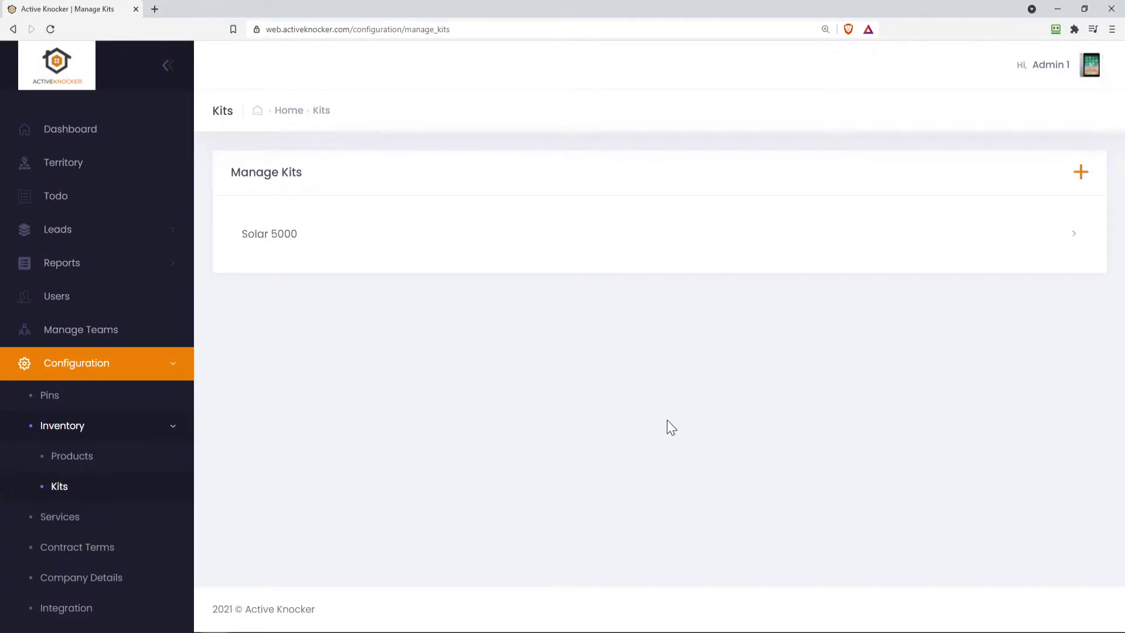
scroll(121, 534, down, 1)
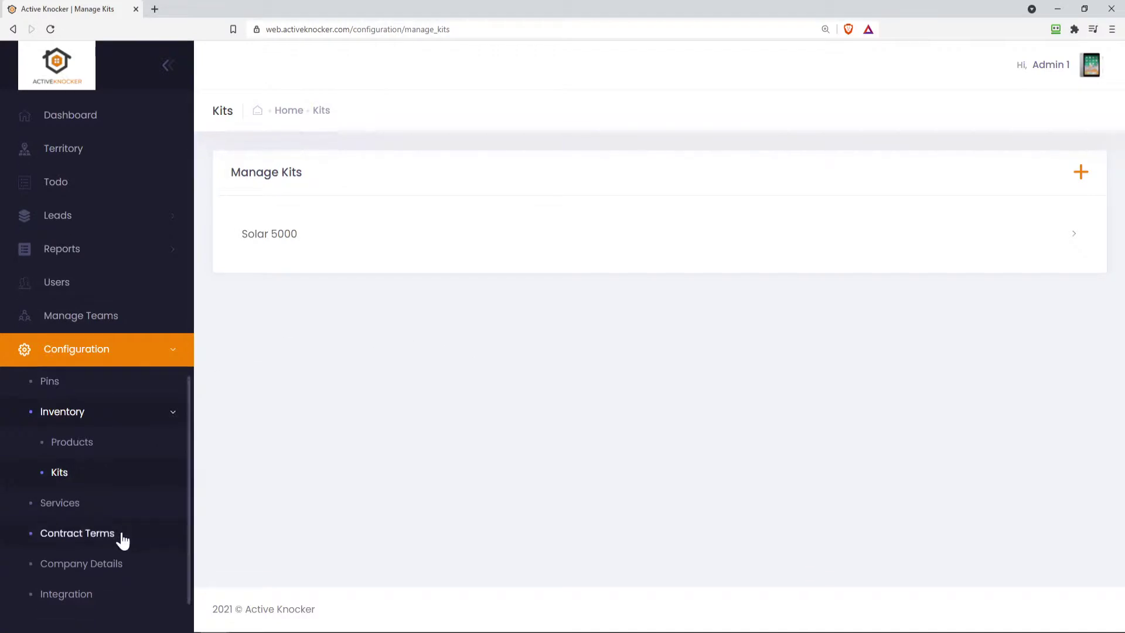
Look through the Services and Contract Terms settings, then scroll the Company Details form.
click(78, 506)
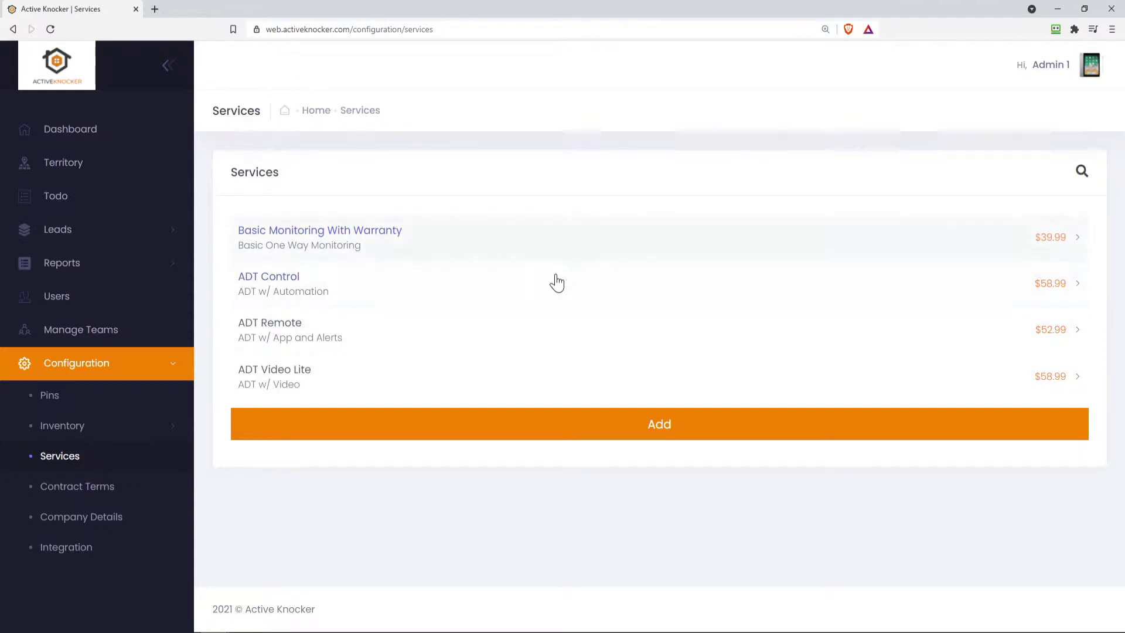
click(99, 491)
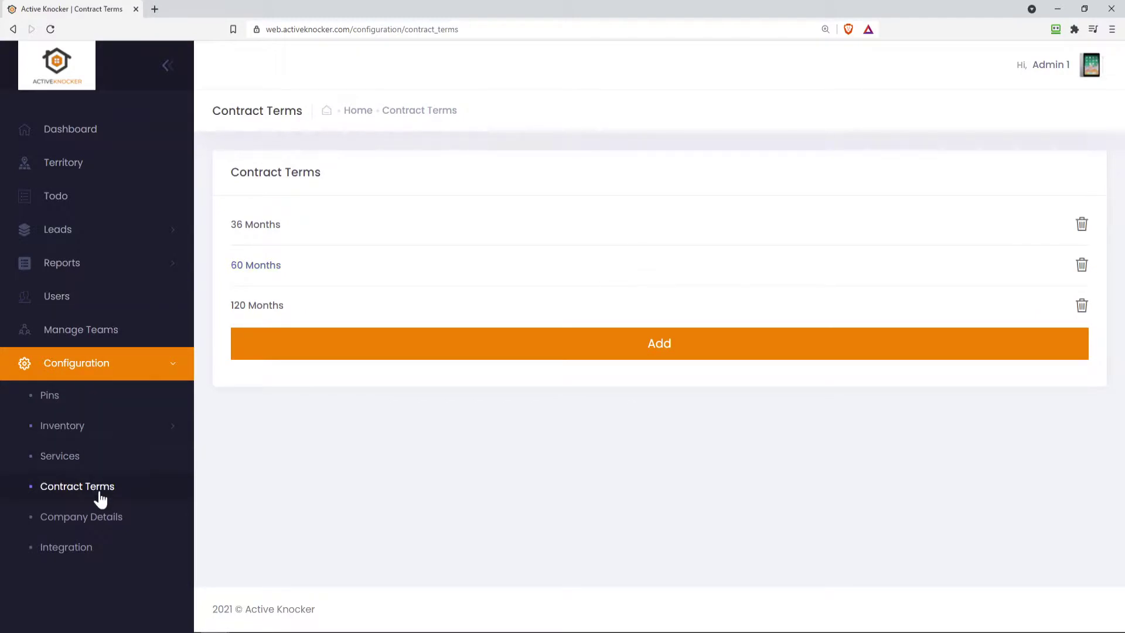
click(104, 517)
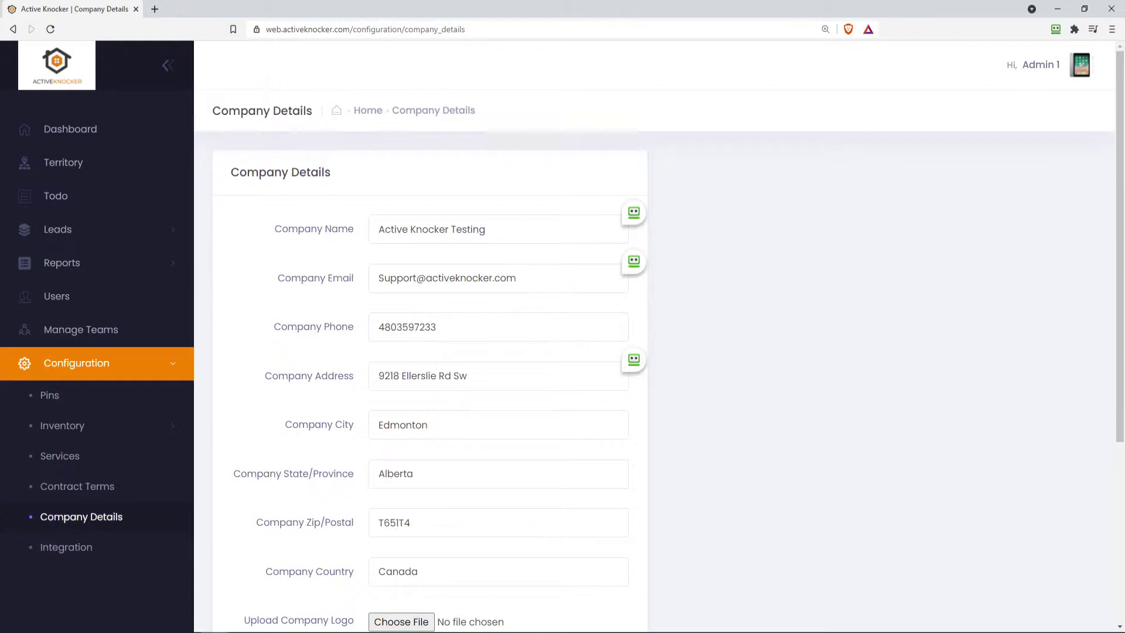
scroll(429, 463, down, 3)
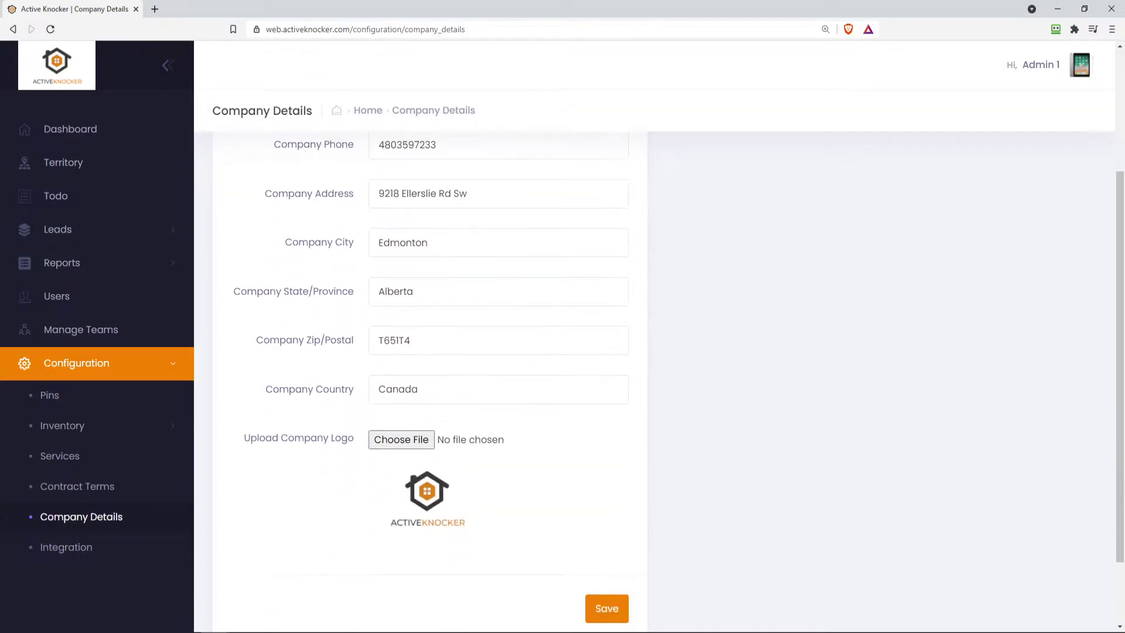
scroll(317, 413, up, 3)
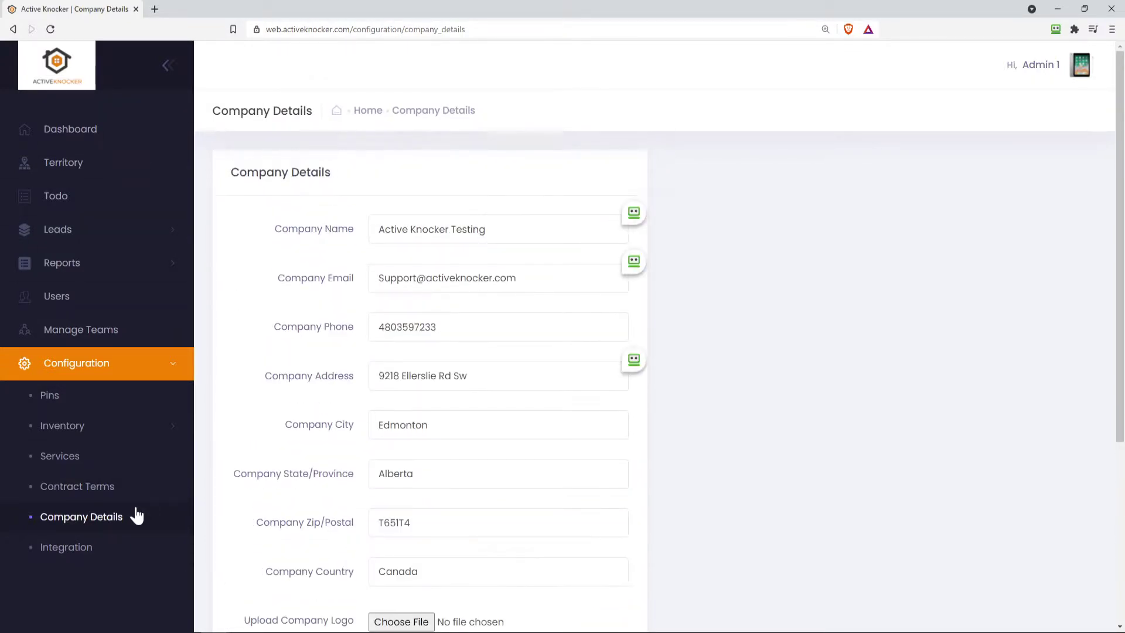
Review the FillQuick integration (enabled, site ID demo), then return to the Territory map.
click(101, 552)
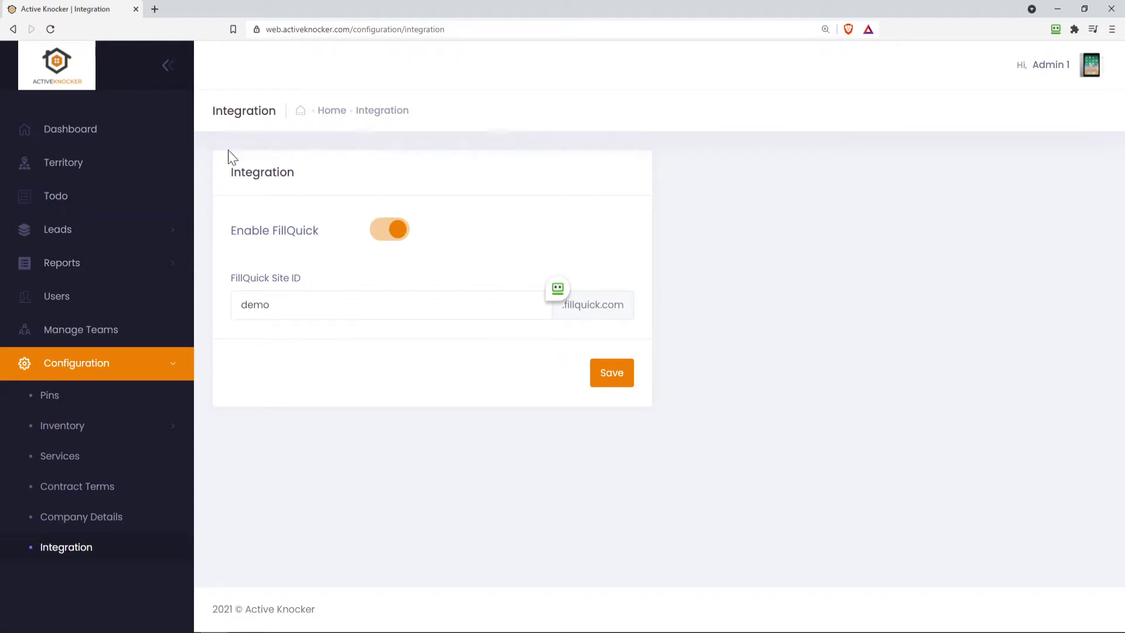
click(111, 163)
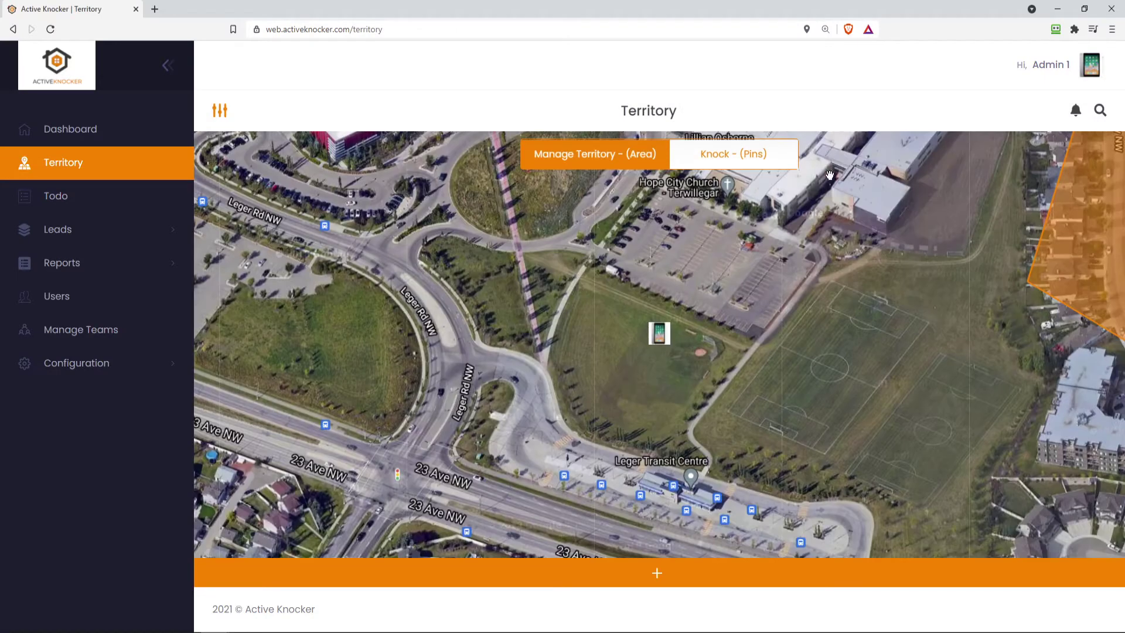
Switch to Knock pin mode and drop an ADT Customer pin in the parking lot.
click(784, 157)
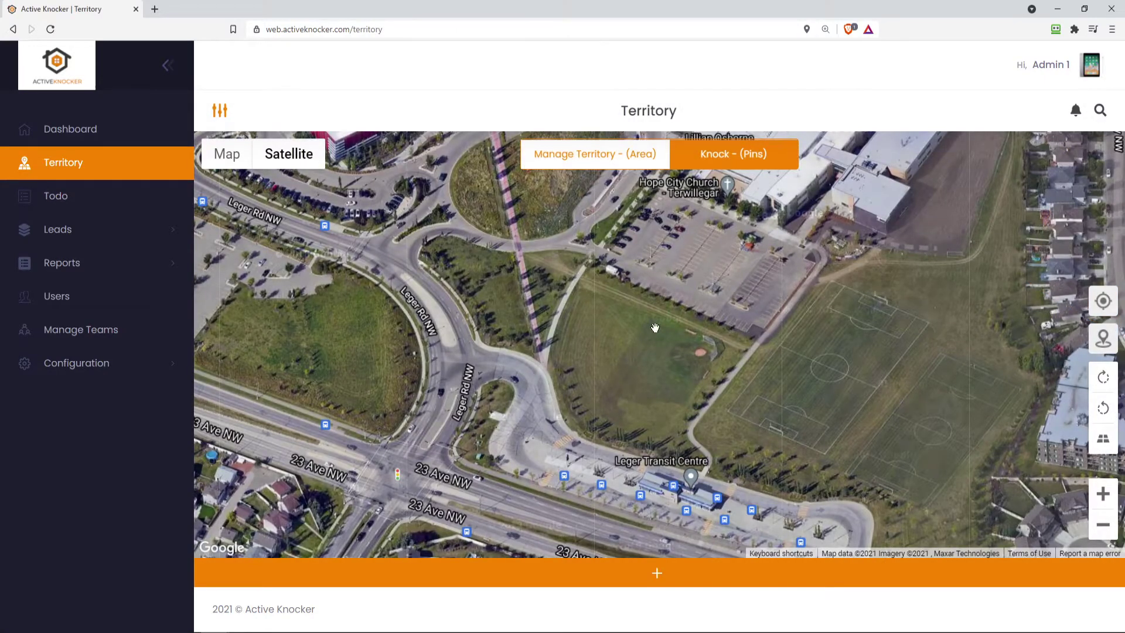
click(649, 574)
click(641, 513)
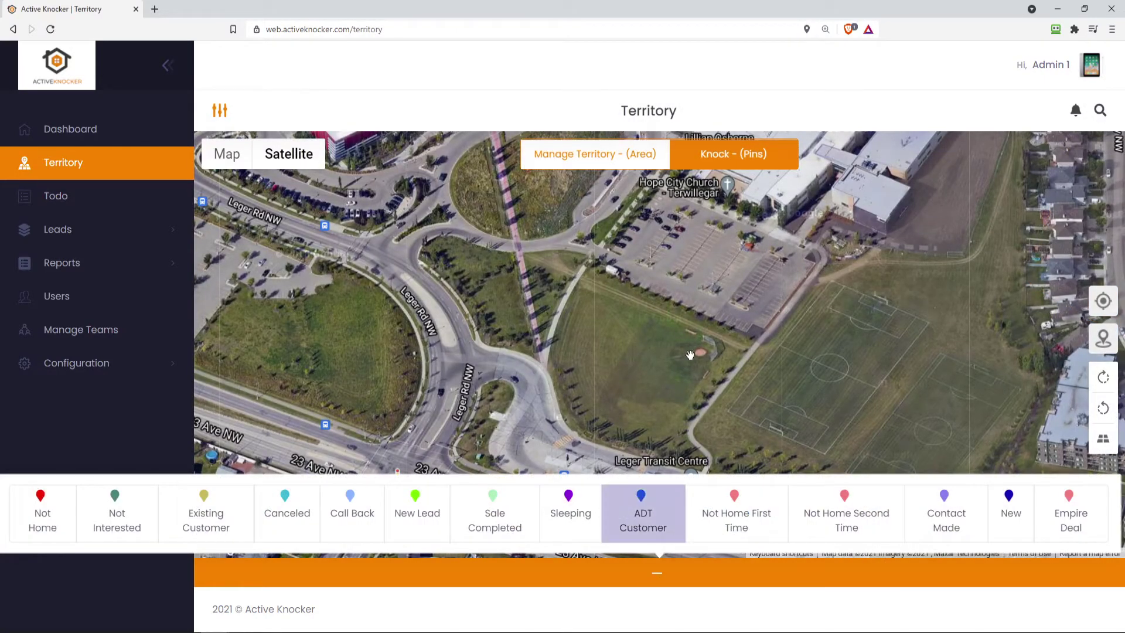
click(692, 352)
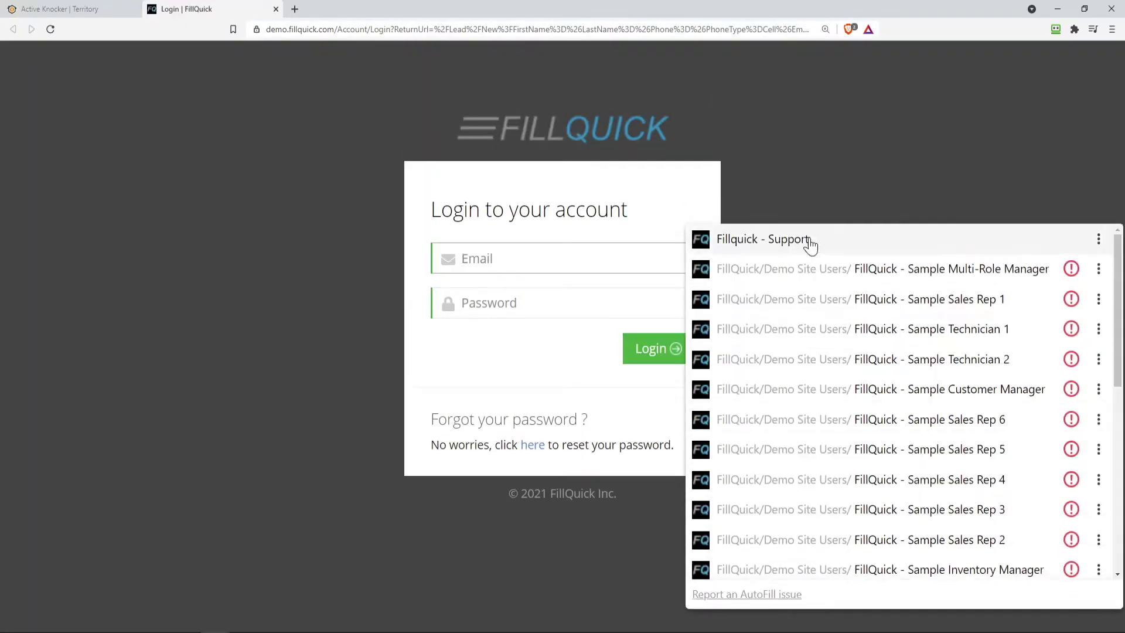
Log in to FillQuick with a saved login and scroll through the prefilled New Lead form.
click(811, 269)
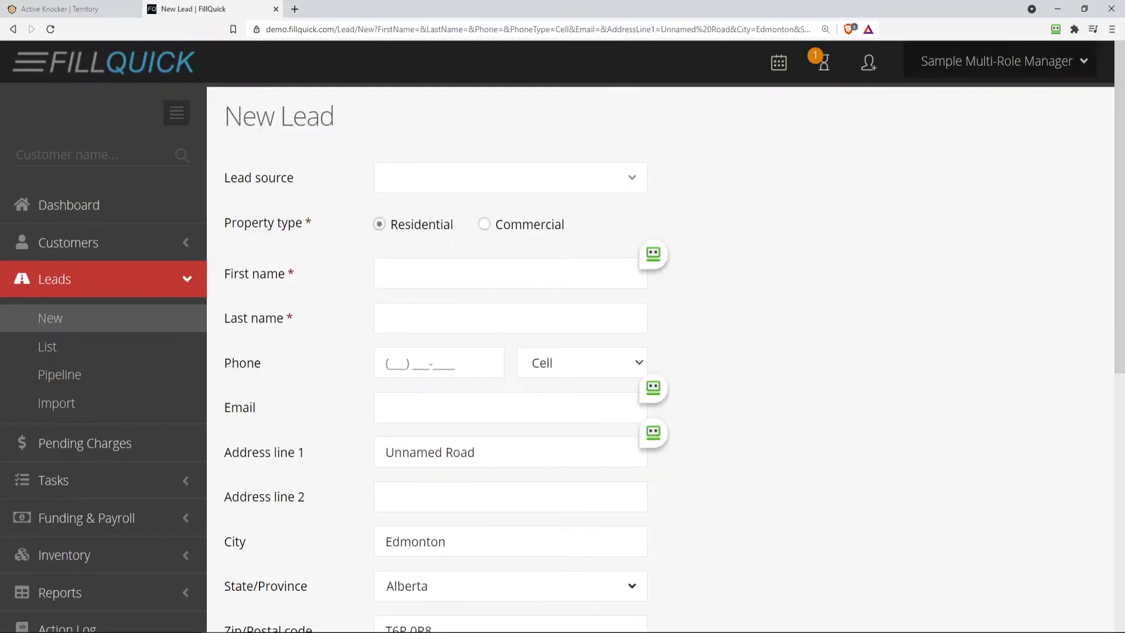
scroll(529, 432, down, 6)
scroll(529, 432, up, 4)
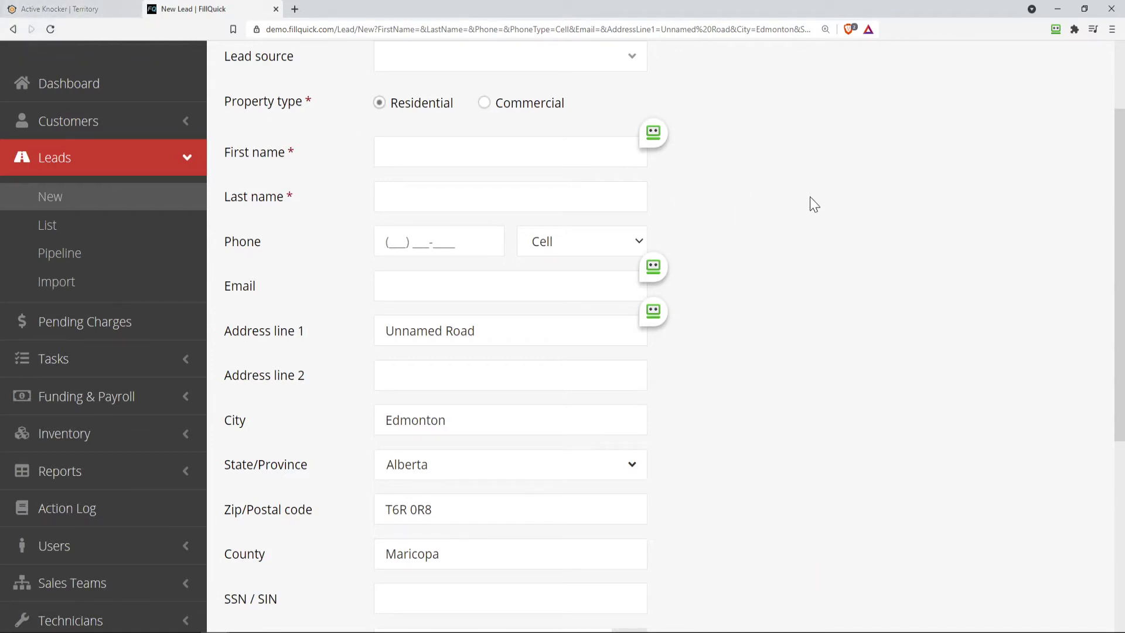
Switch back to the Active Knocker | Territory browser tab.
click(108, 9)
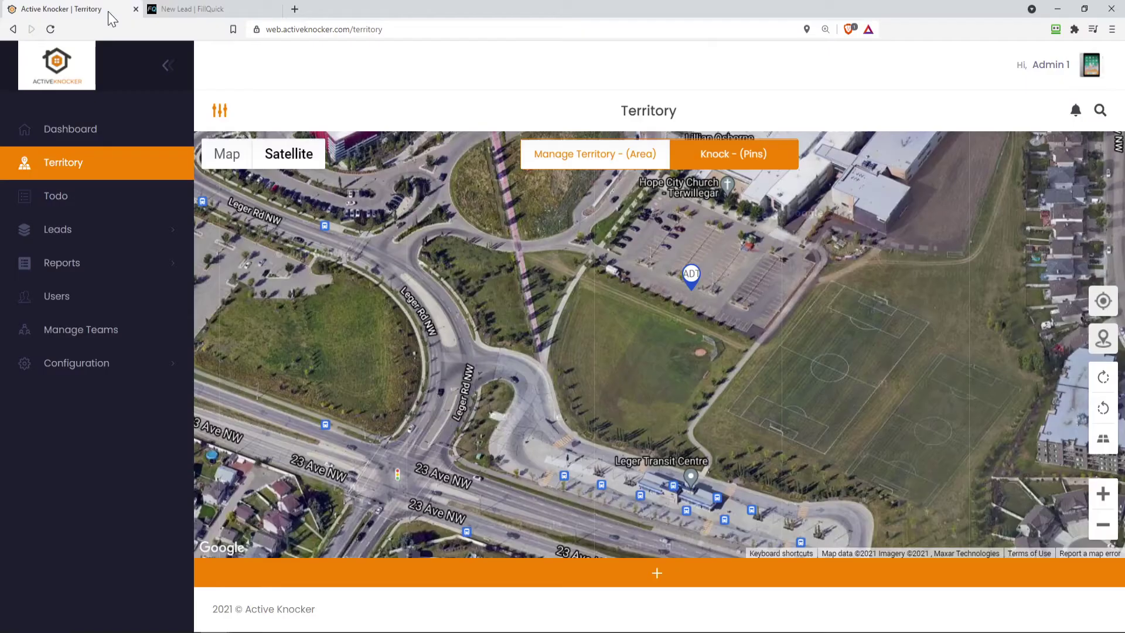